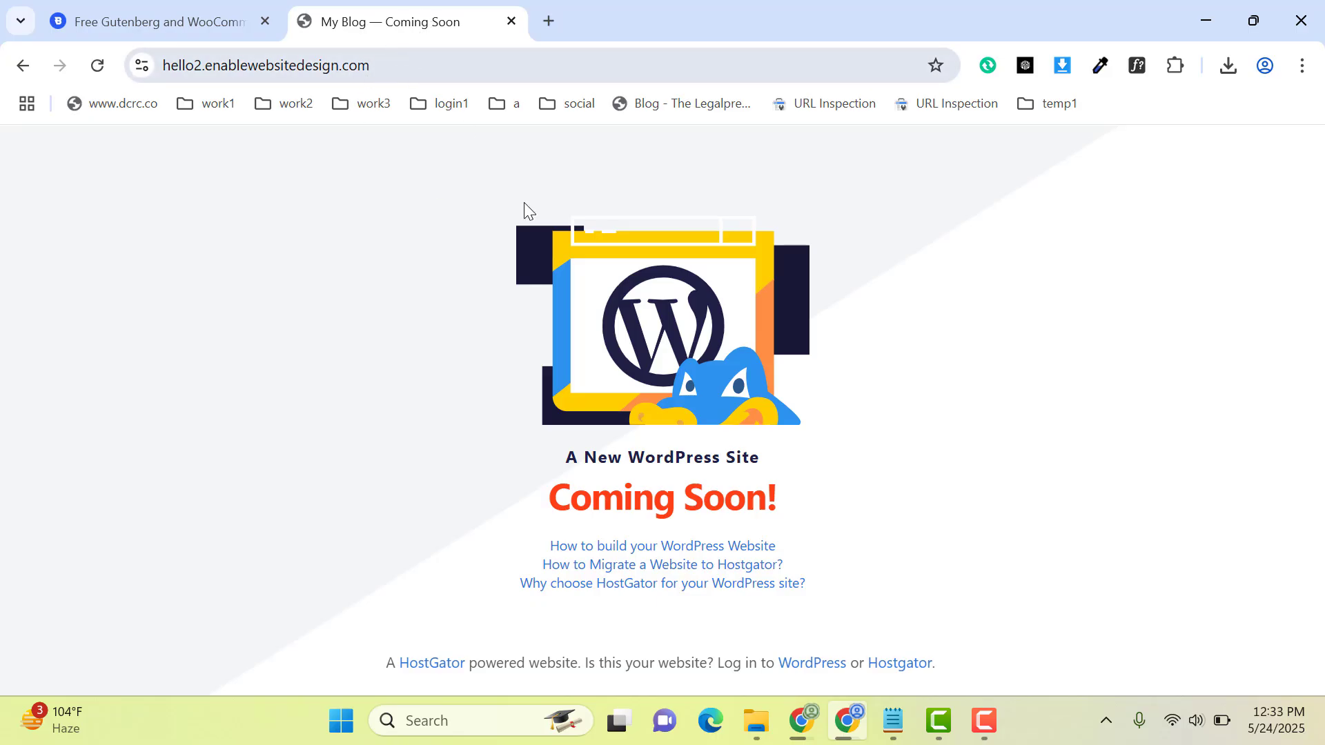
# Step: Open the WordPress admin login at hello2.enablewebsitedesign.com/wp-admin
pyautogui.click(439, 71)
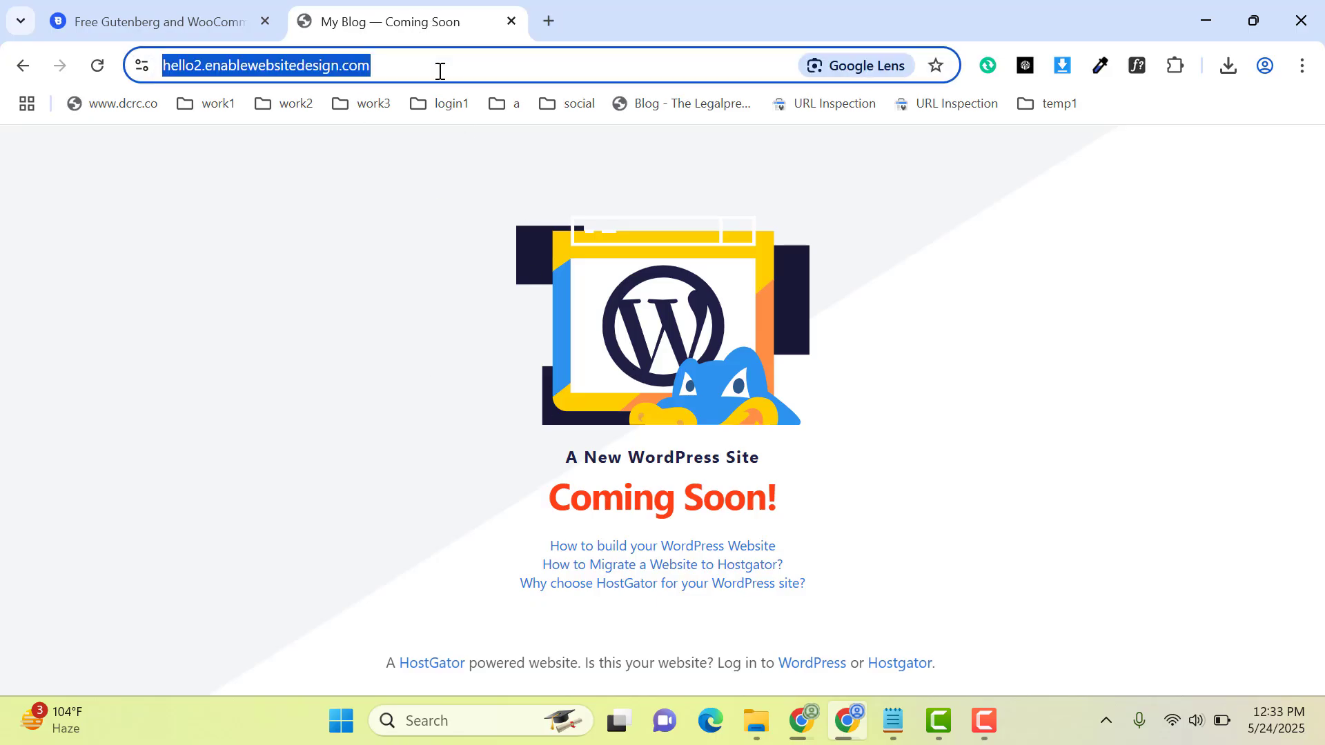
pyautogui.click(439, 72)
pyautogui.write('//')
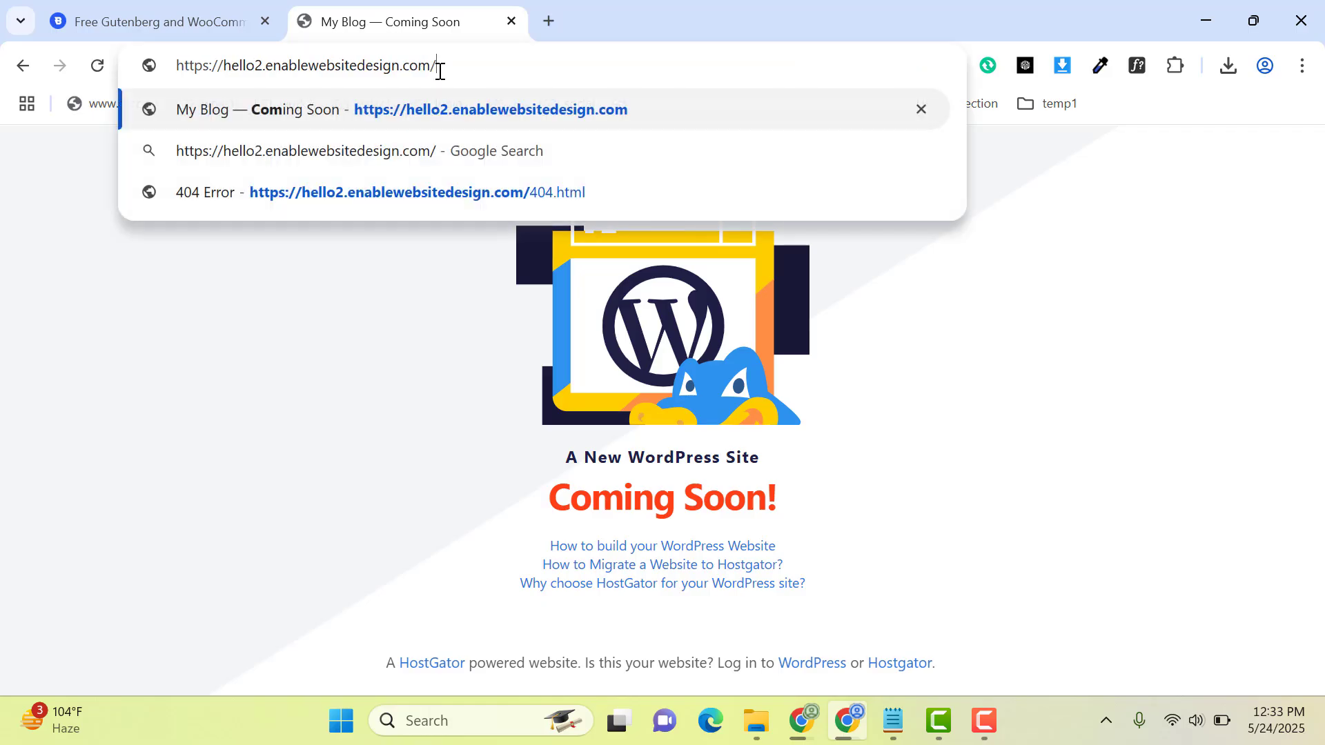
pyautogui.write('wp-admin')
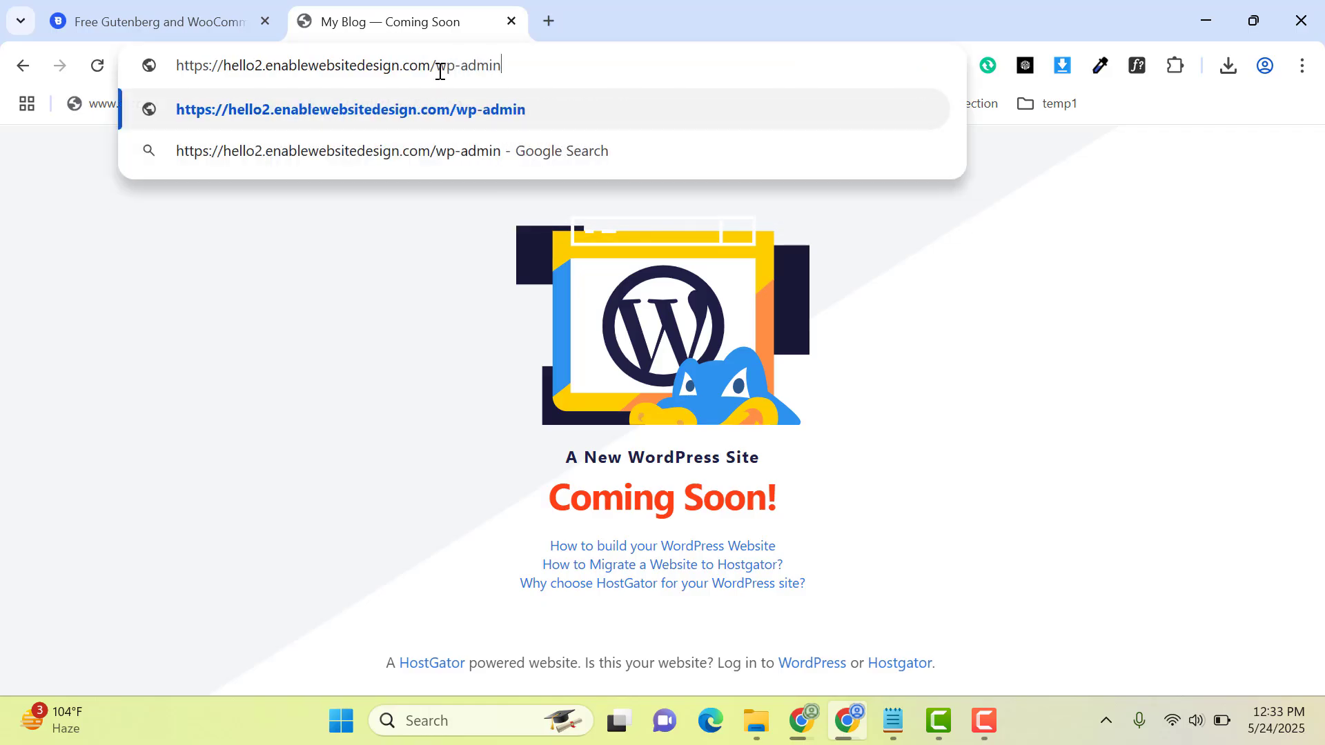
pyautogui.press('Return')
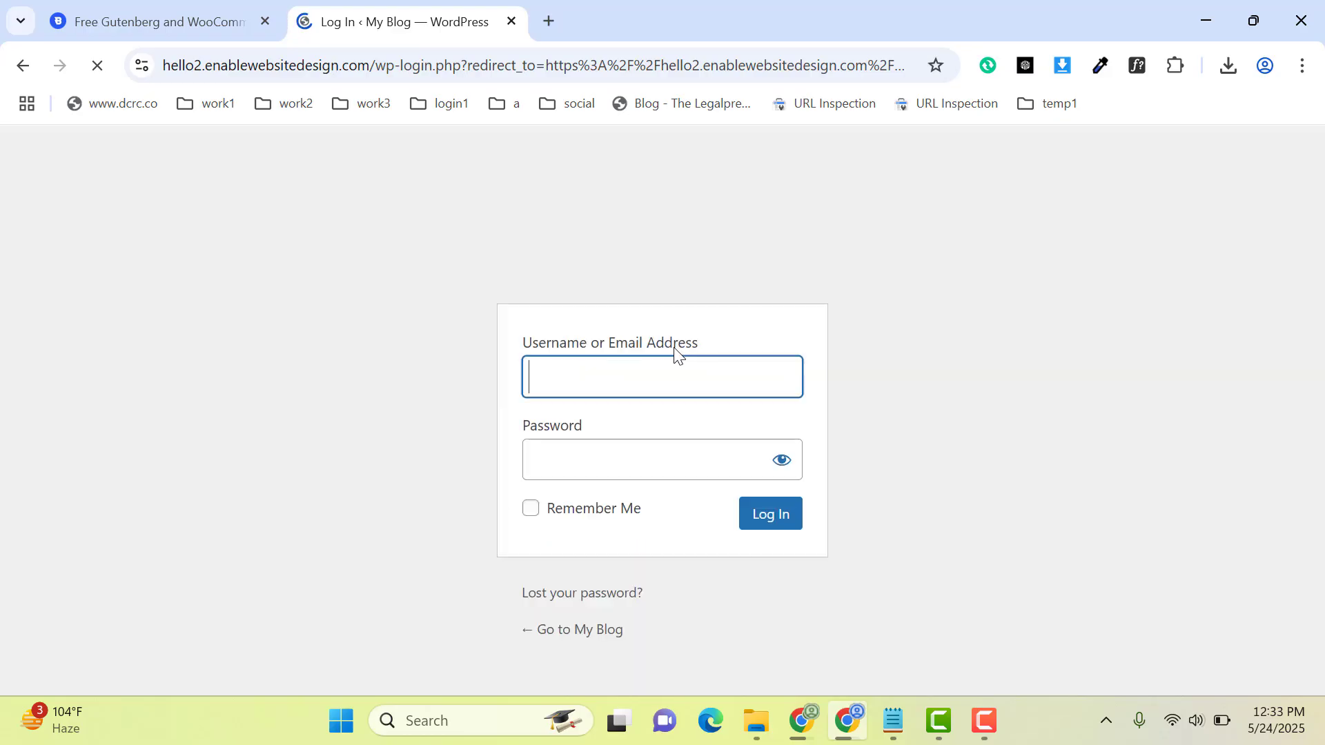
# Step: Log in to WordPress with the saved username and account password, and postpone the recommended password change
pyautogui.click(651, 363)
pyautogui.click(702, 456)
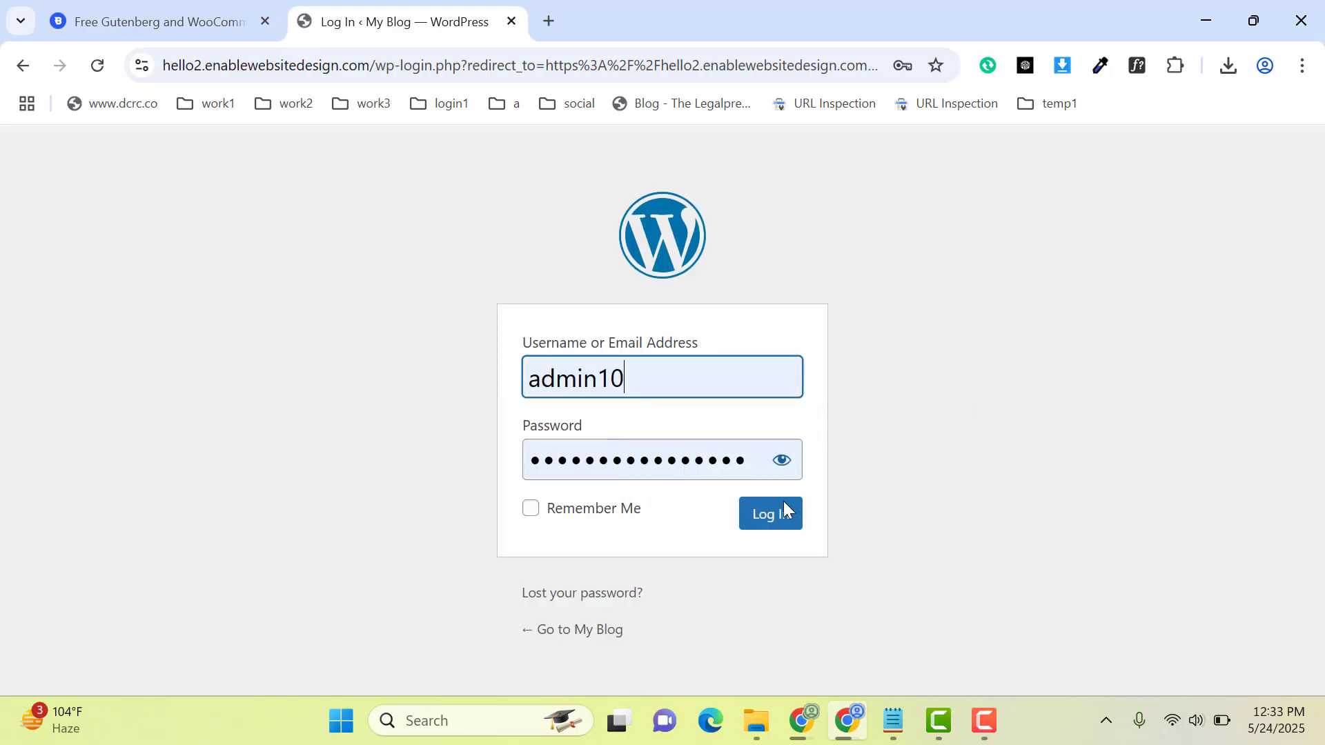
pyautogui.click(772, 516)
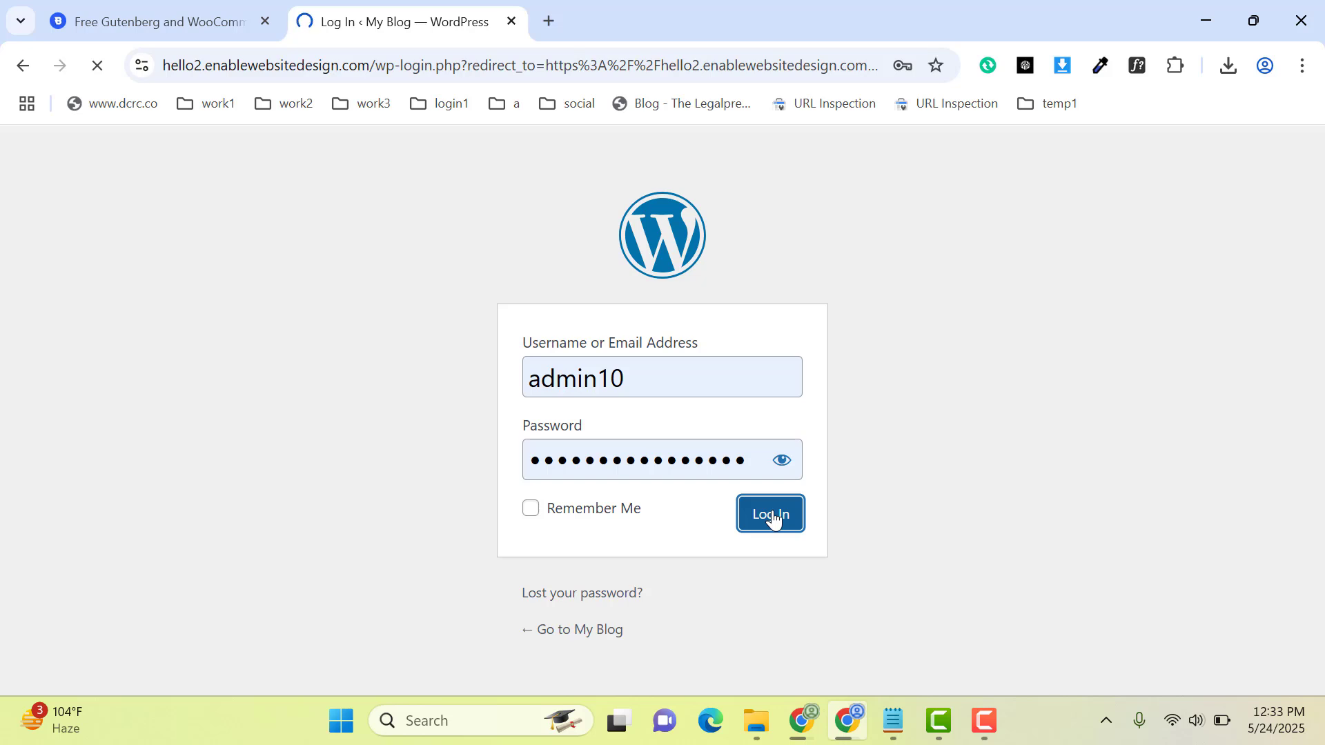
pyautogui.click(400, 602)
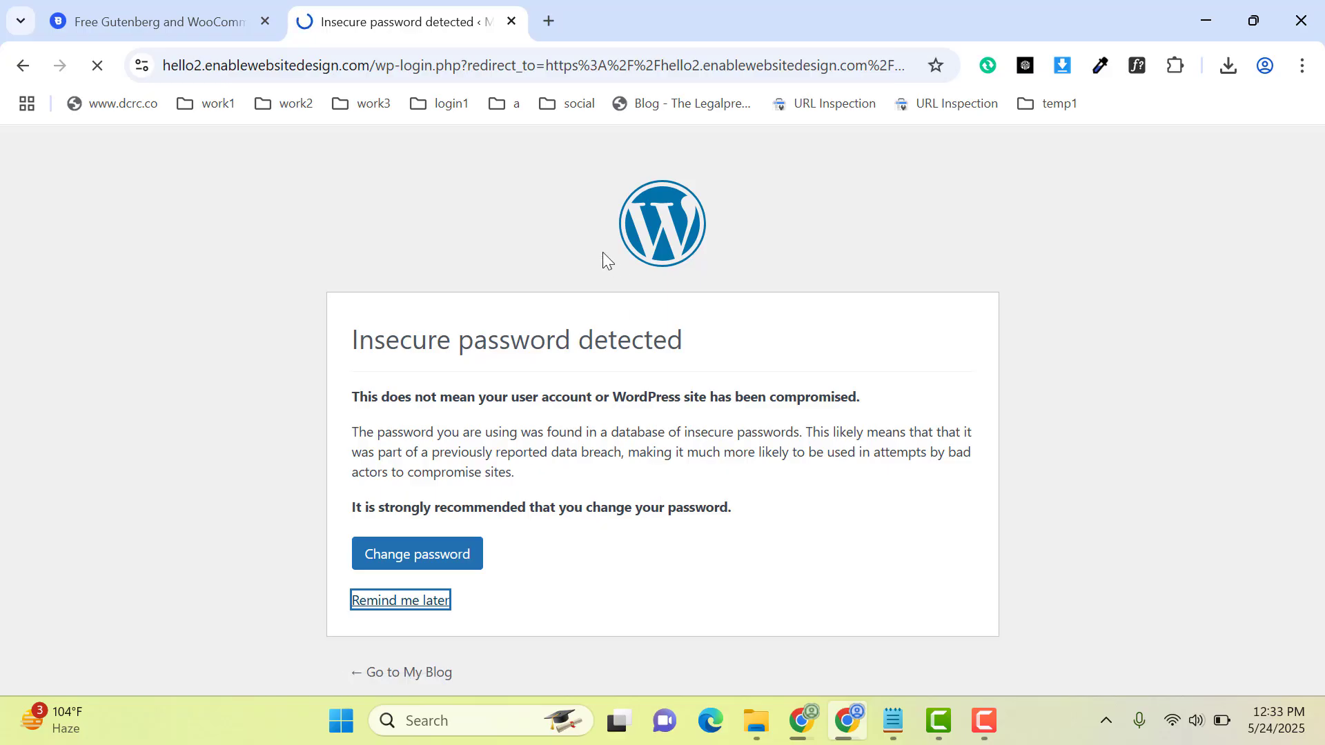
# Step: Examine the annual Personal, Business and Agency plans on the Blocksy pricing page
pyautogui.click(170, 21)
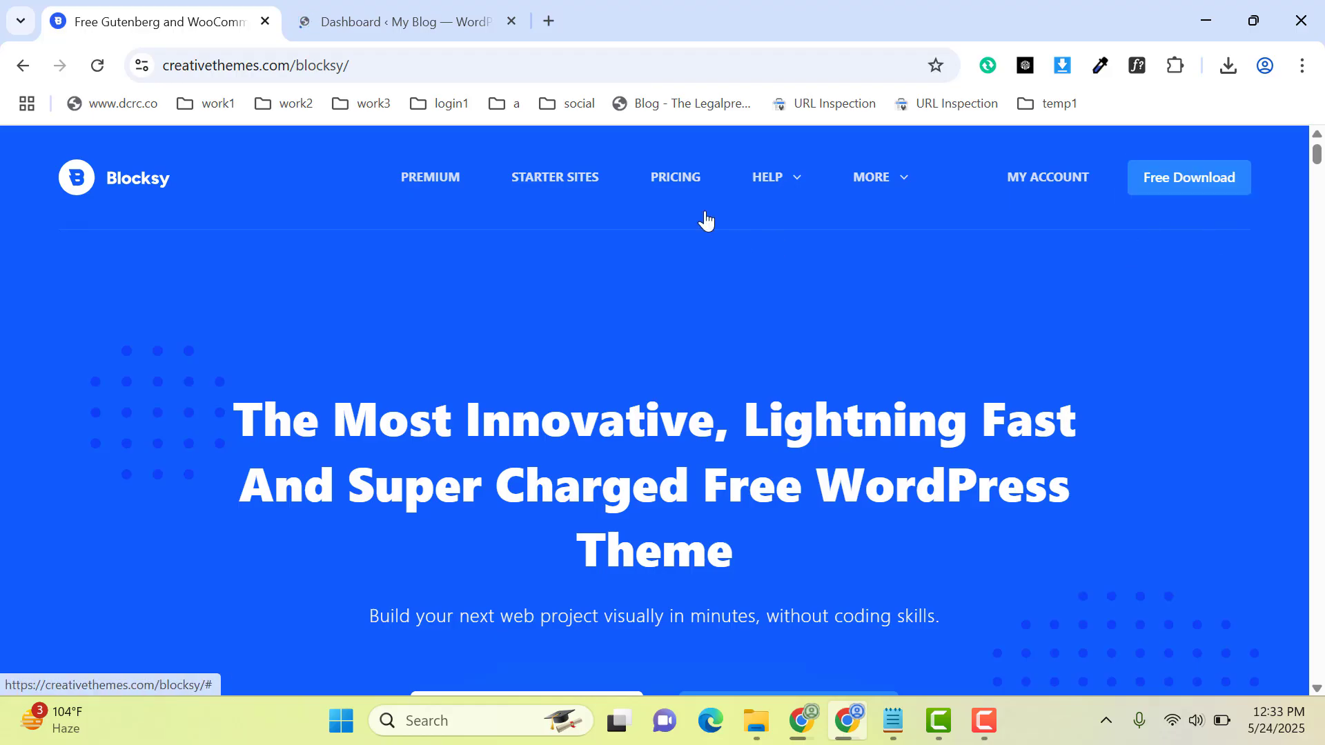
pyautogui.click(661, 186)
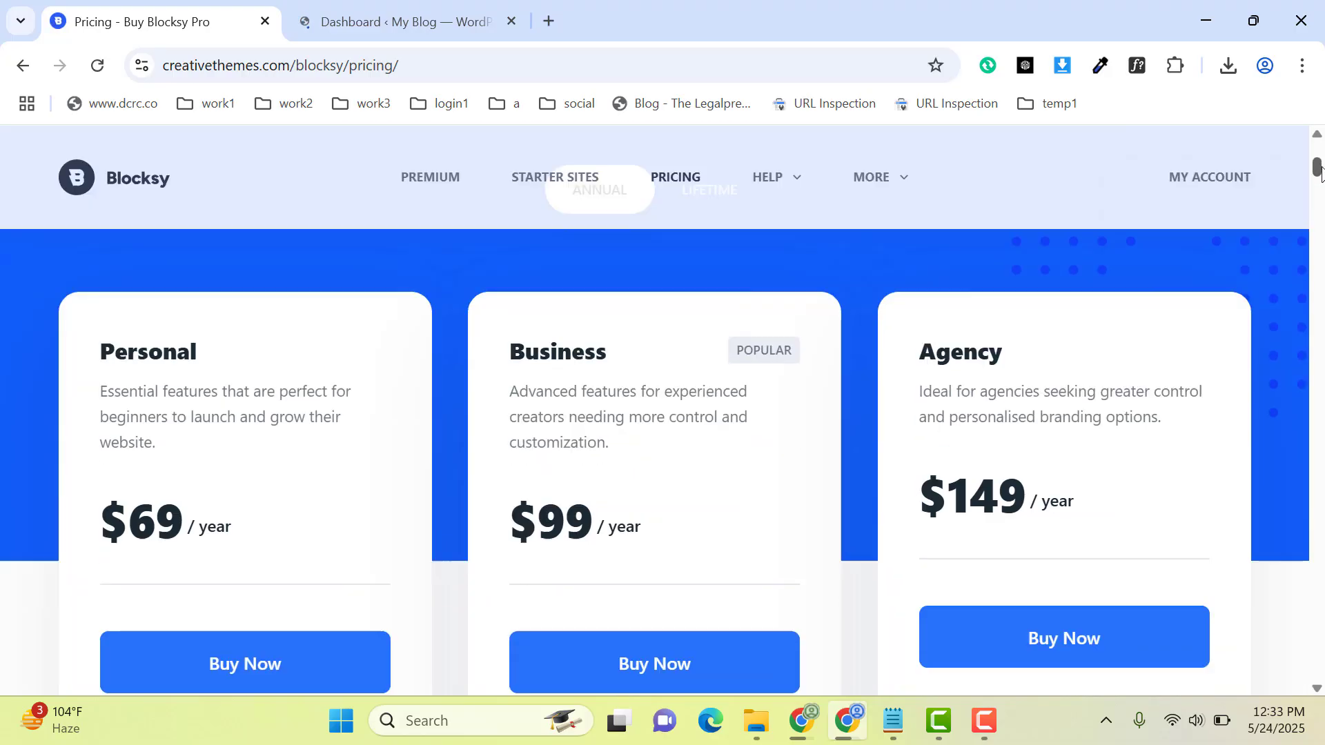
pyautogui.moveTo(1318, 149); pyautogui.dragTo(1320, 168)
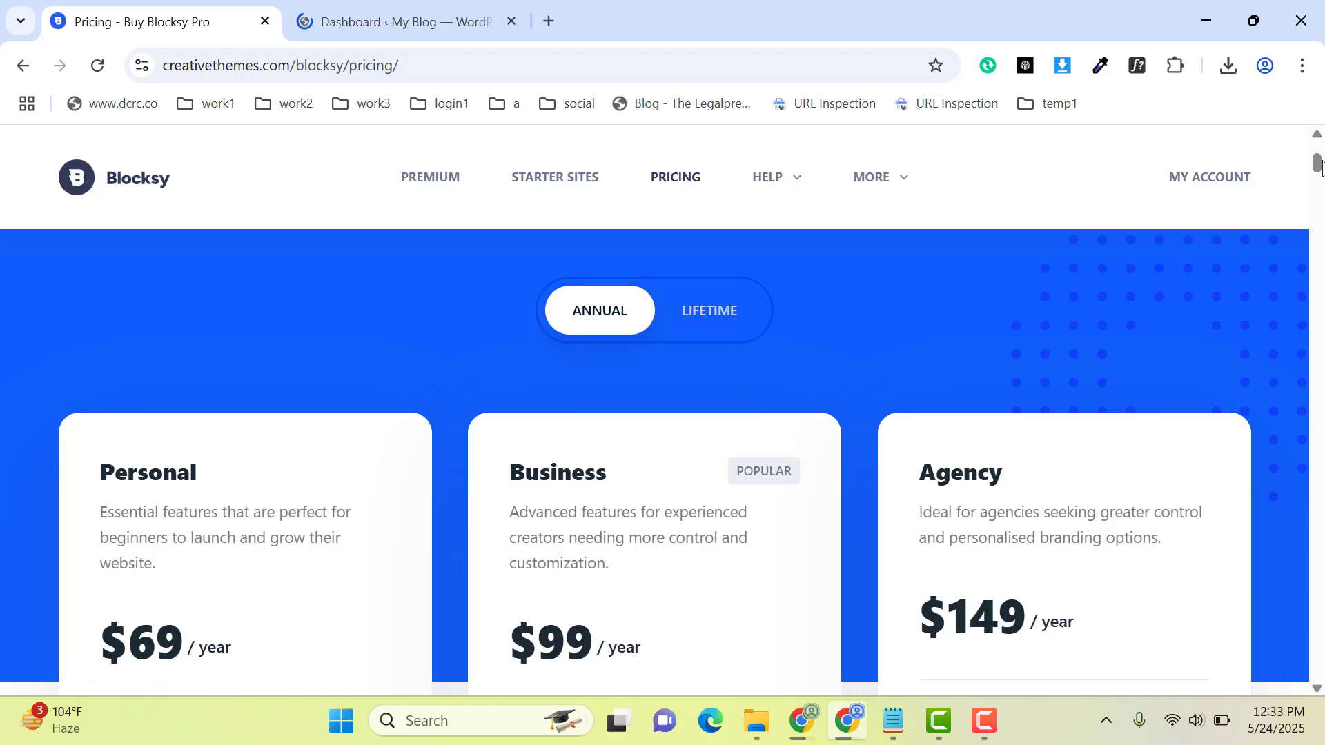
pyautogui.moveTo(1319, 165); pyautogui.dragTo(1317, 176)
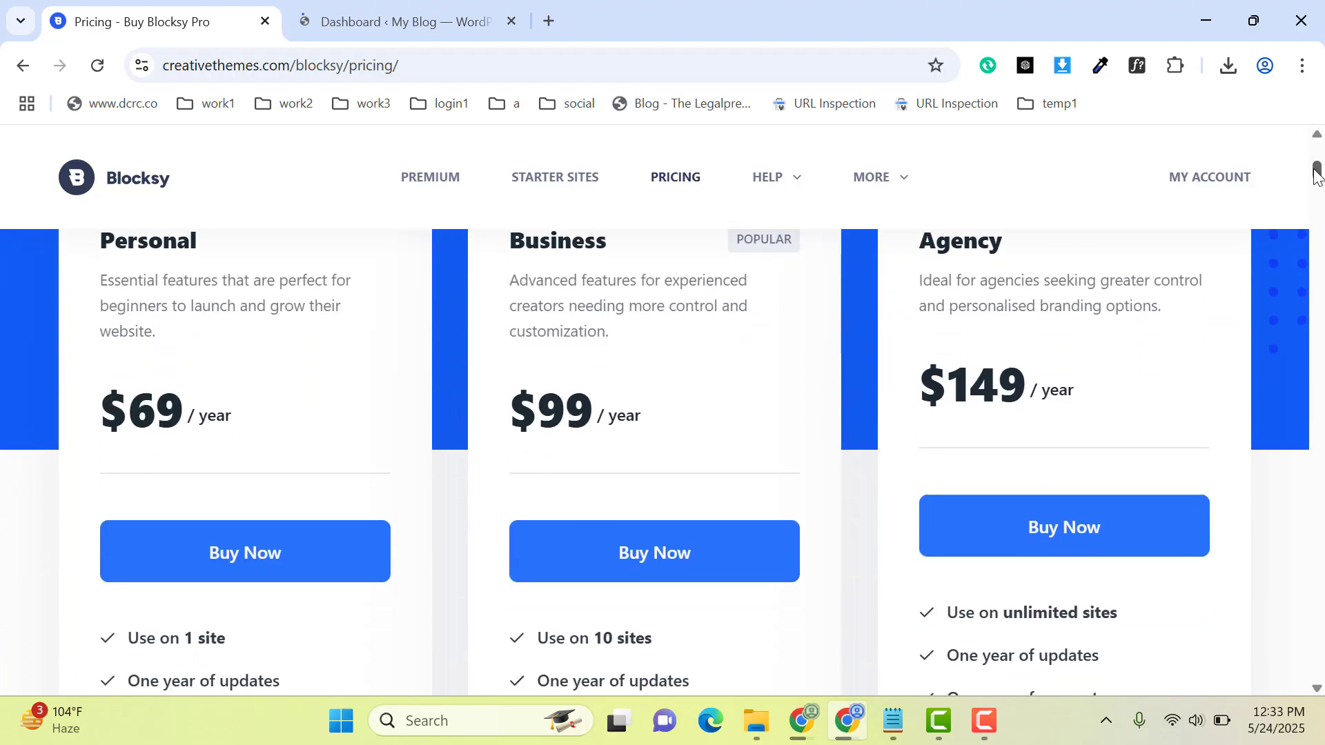
# Step: Find the theme "blocksy" among the WordPress themes available to add, then install and activate it
pyautogui.click(400, 17)
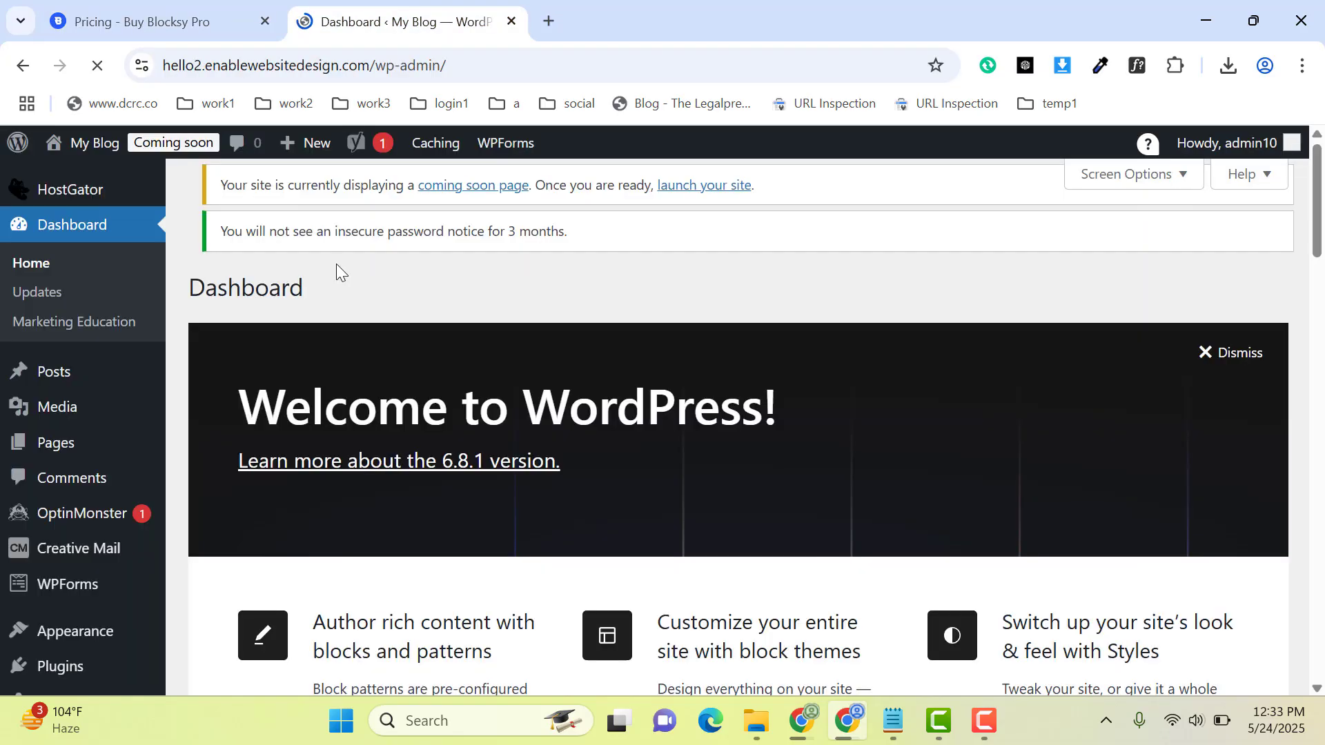
pyautogui.click(66, 642)
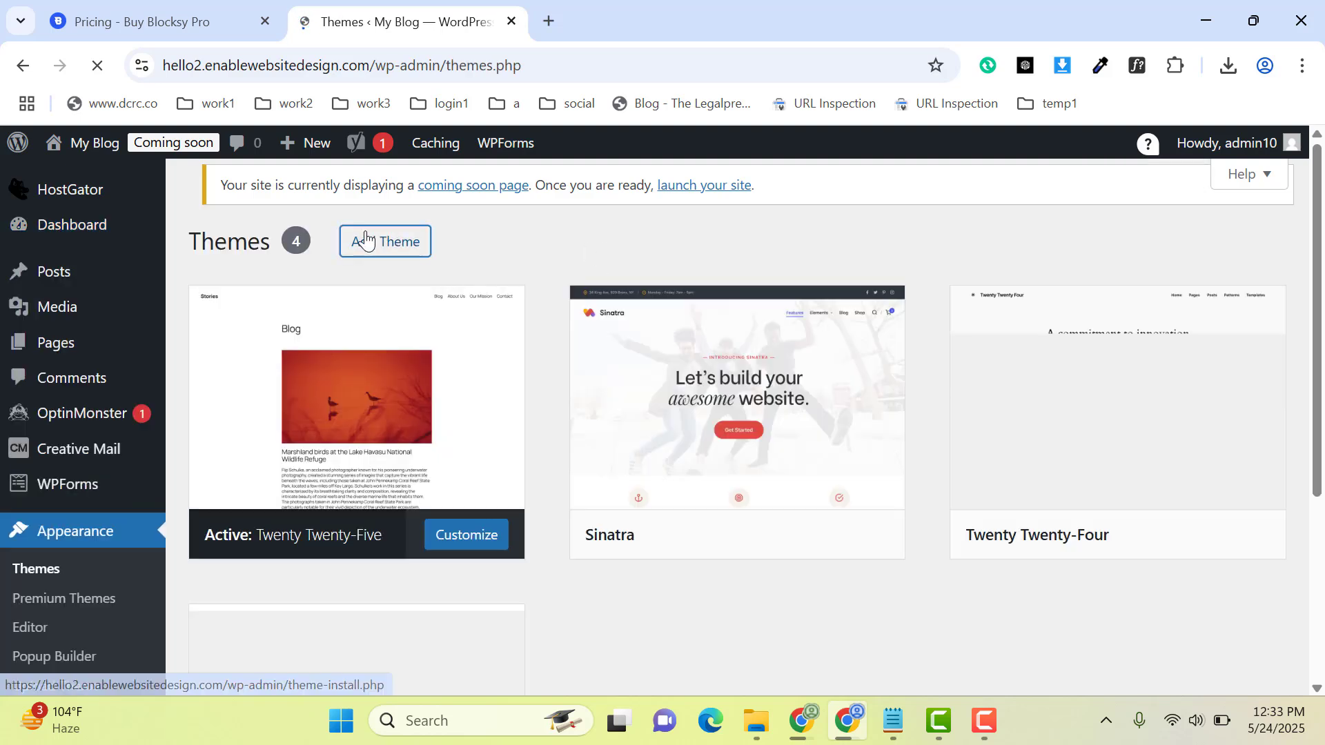
pyautogui.click(397, 242)
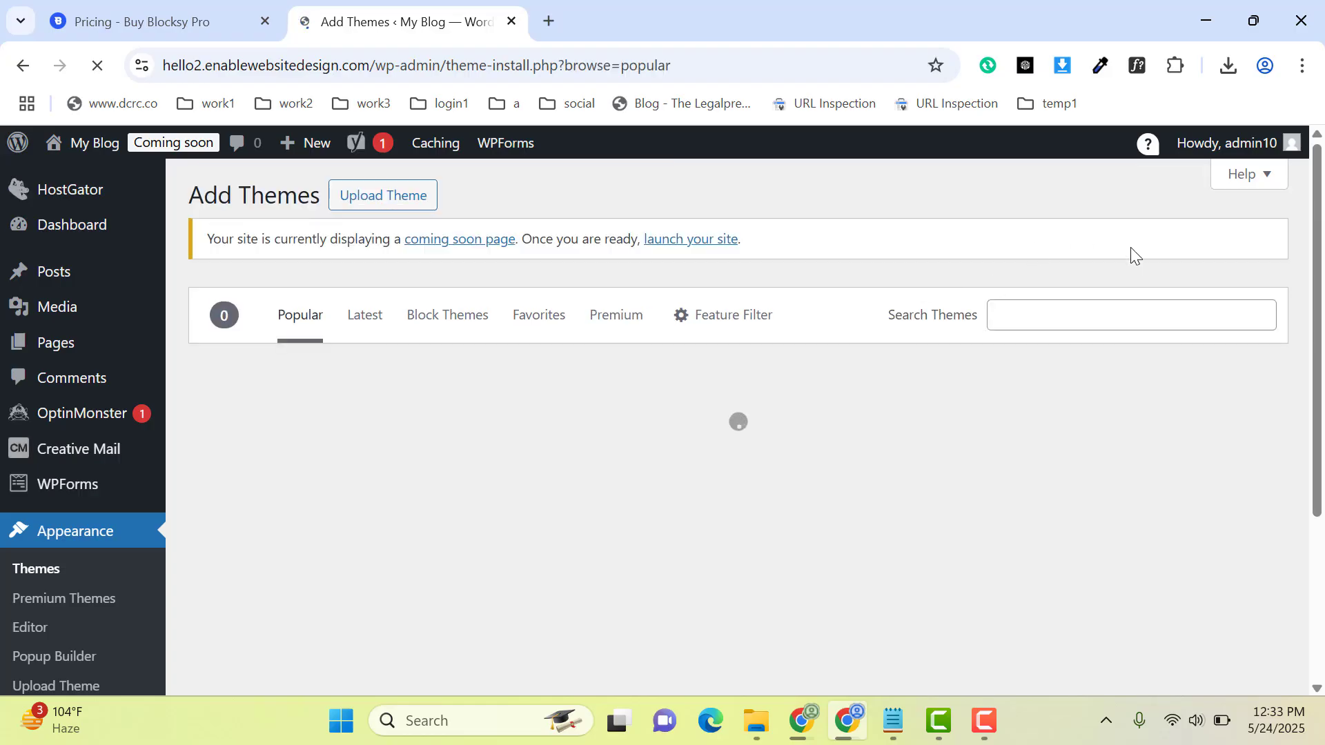
pyautogui.click(1039, 309)
pyautogui.write('bl')
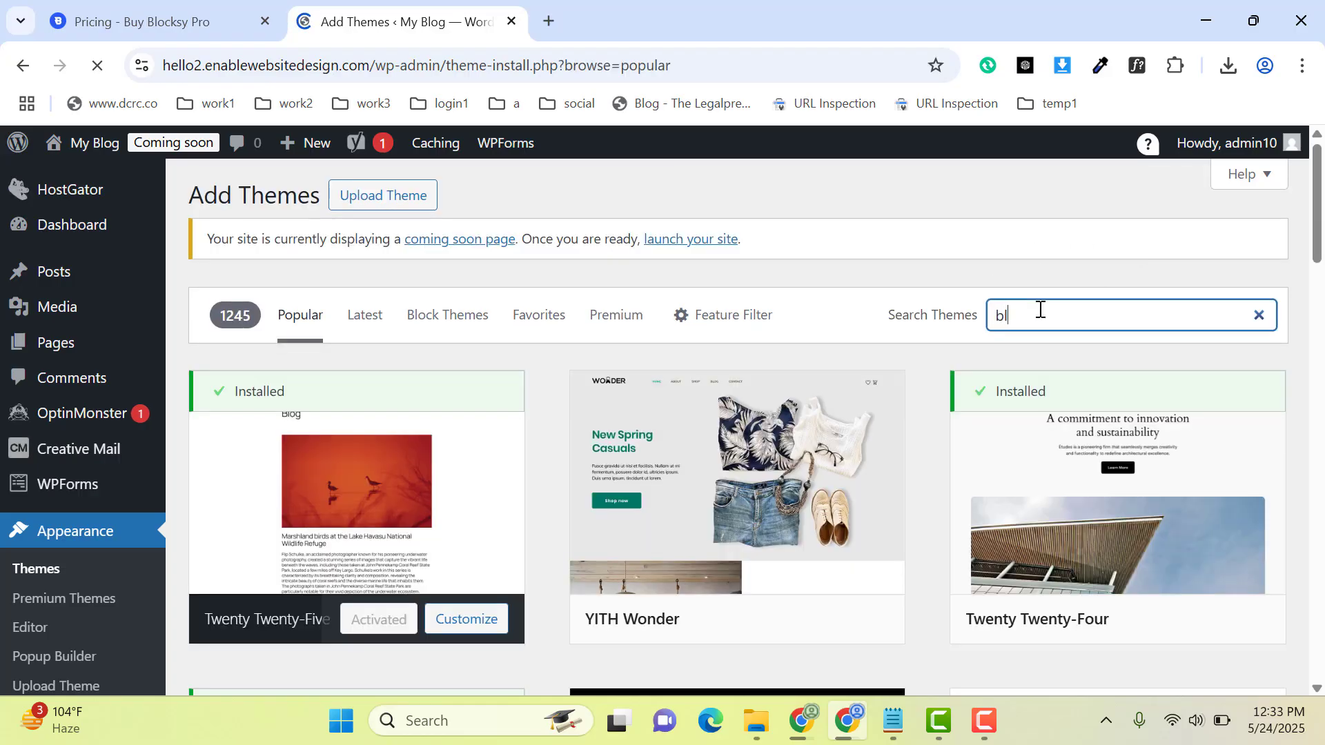
pyautogui.write('ocksy')
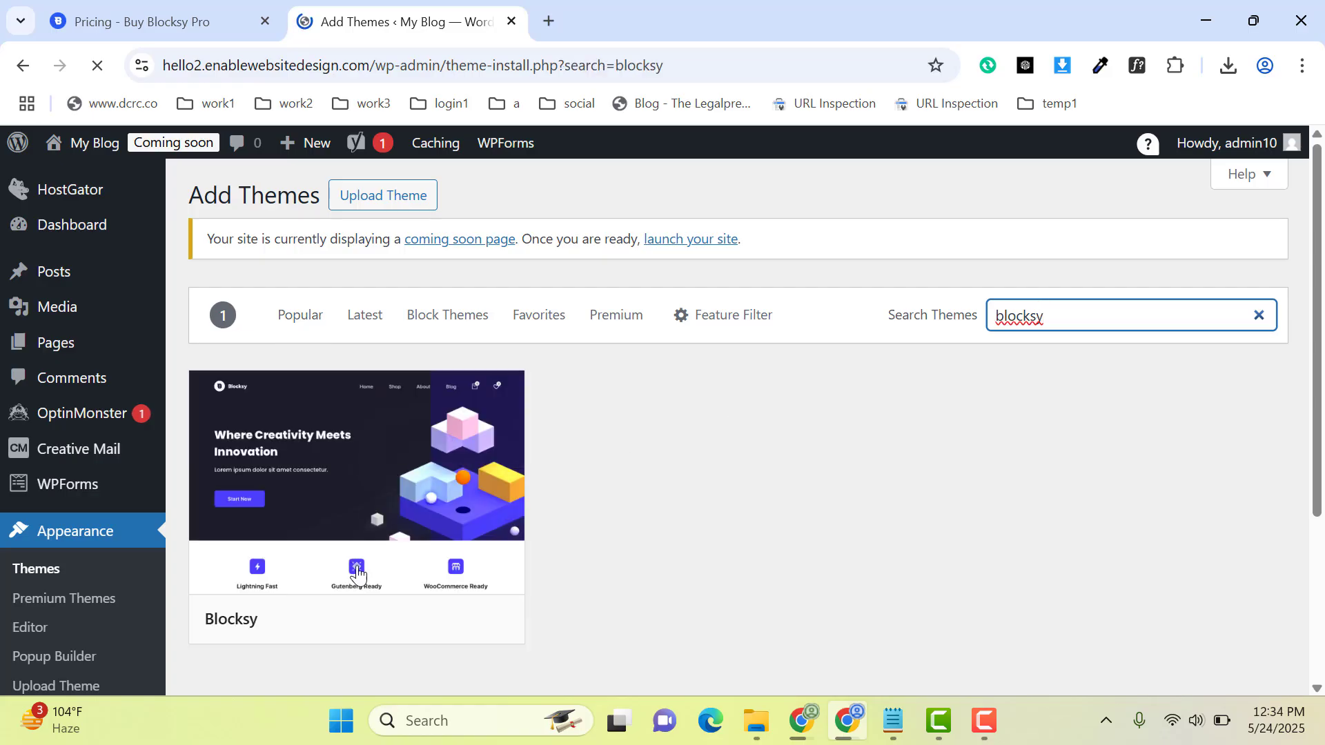
pyautogui.moveTo(432, 590)
pyautogui.click(403, 618)
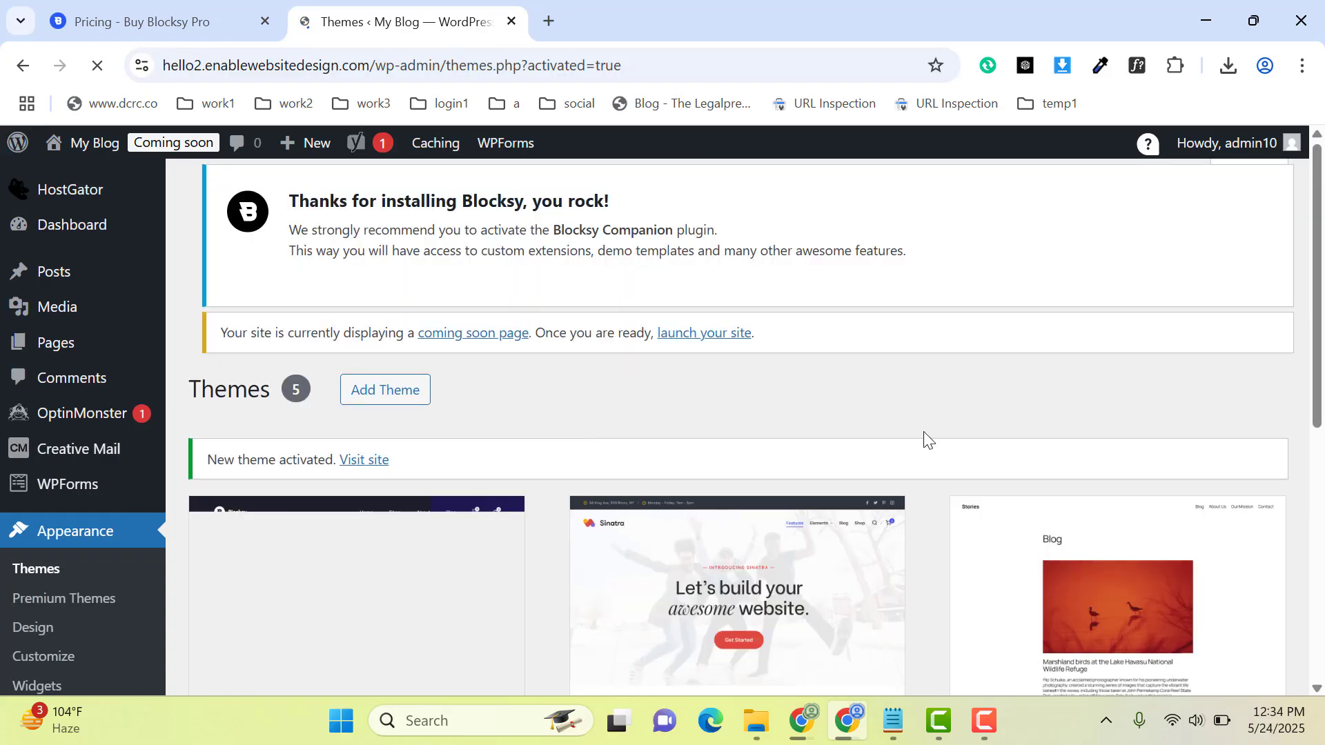
# Step: Install the recommended Blocksy Companion plugin from the theme's welcome notice
pyautogui.scroll(-3, 650, 481)
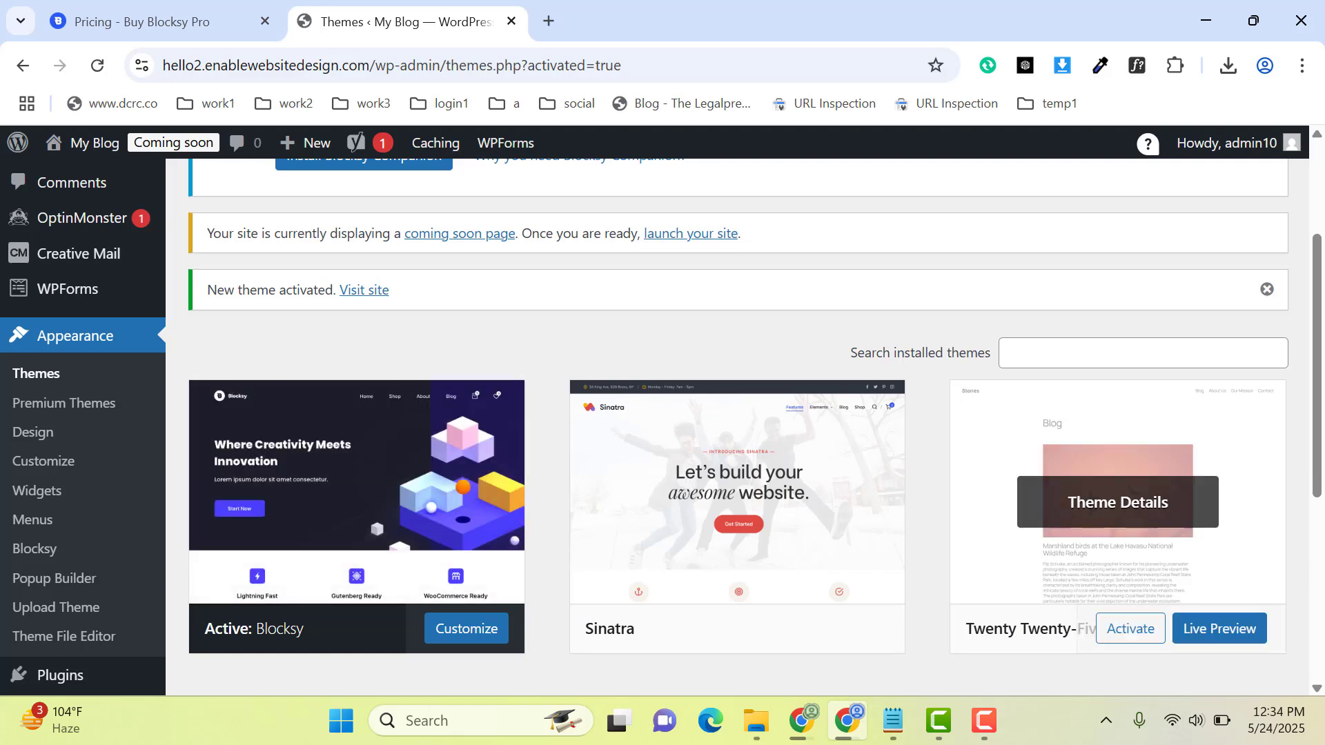
pyautogui.scroll(3, 1117, 504)
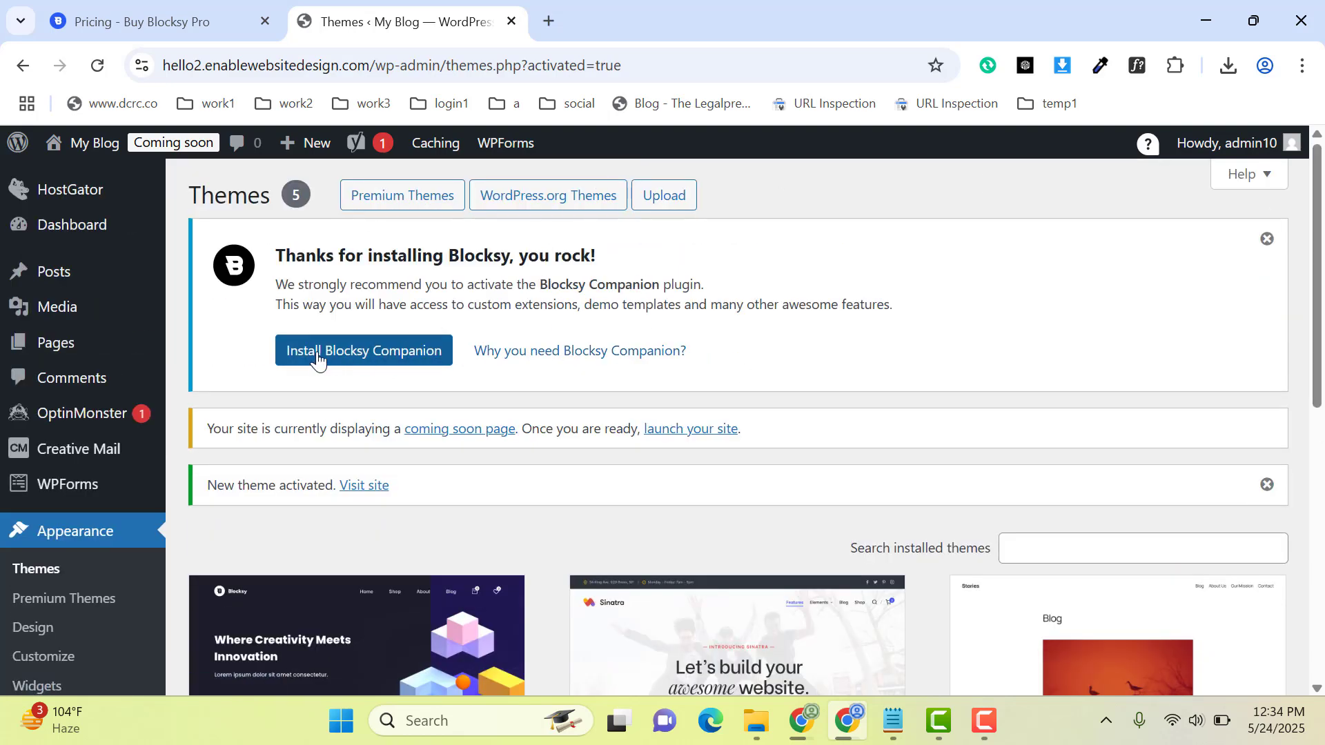
pyautogui.click(357, 359)
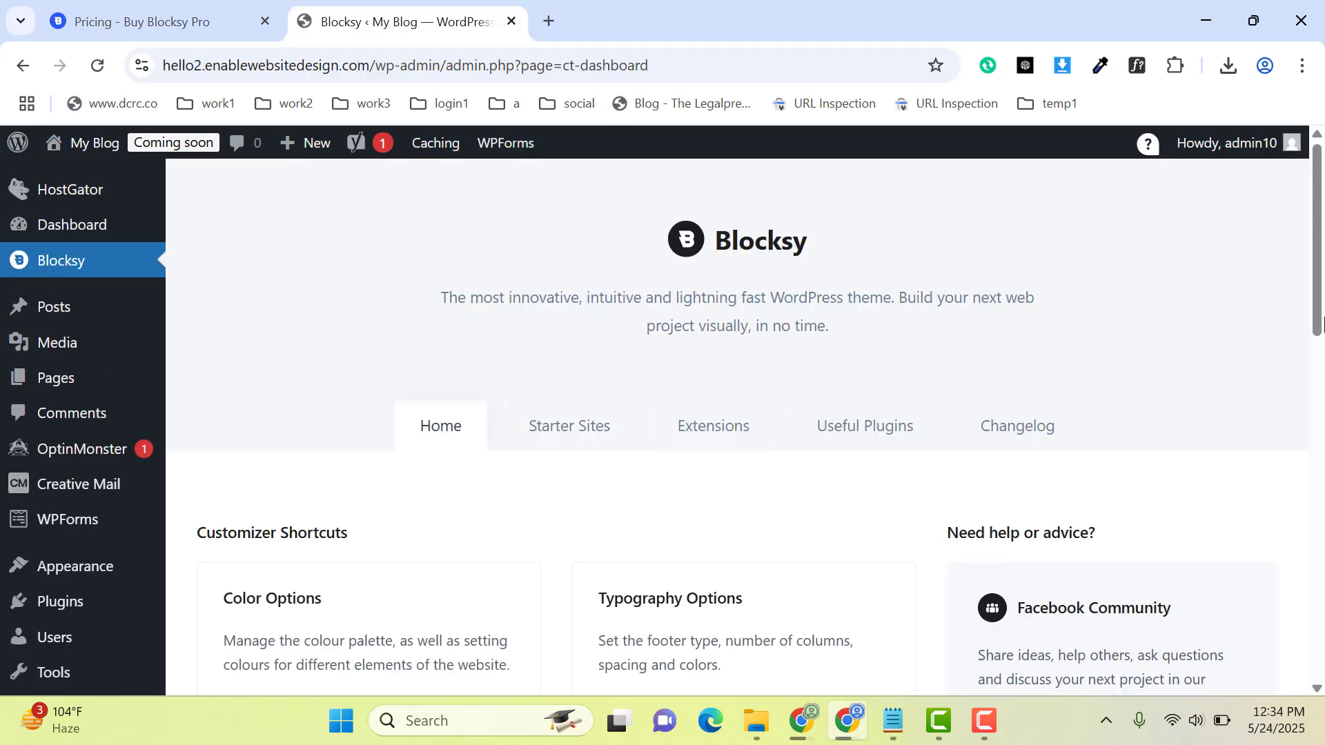
# Step: Open Blocksy's Starter Sites library and bring up its first templates
pyautogui.moveTo(1319, 295)
pyautogui.mouseDown()
pyautogui.moveTo(1322, 391)
pyautogui.moveTo(1312, 295)
pyautogui.mouseUp()
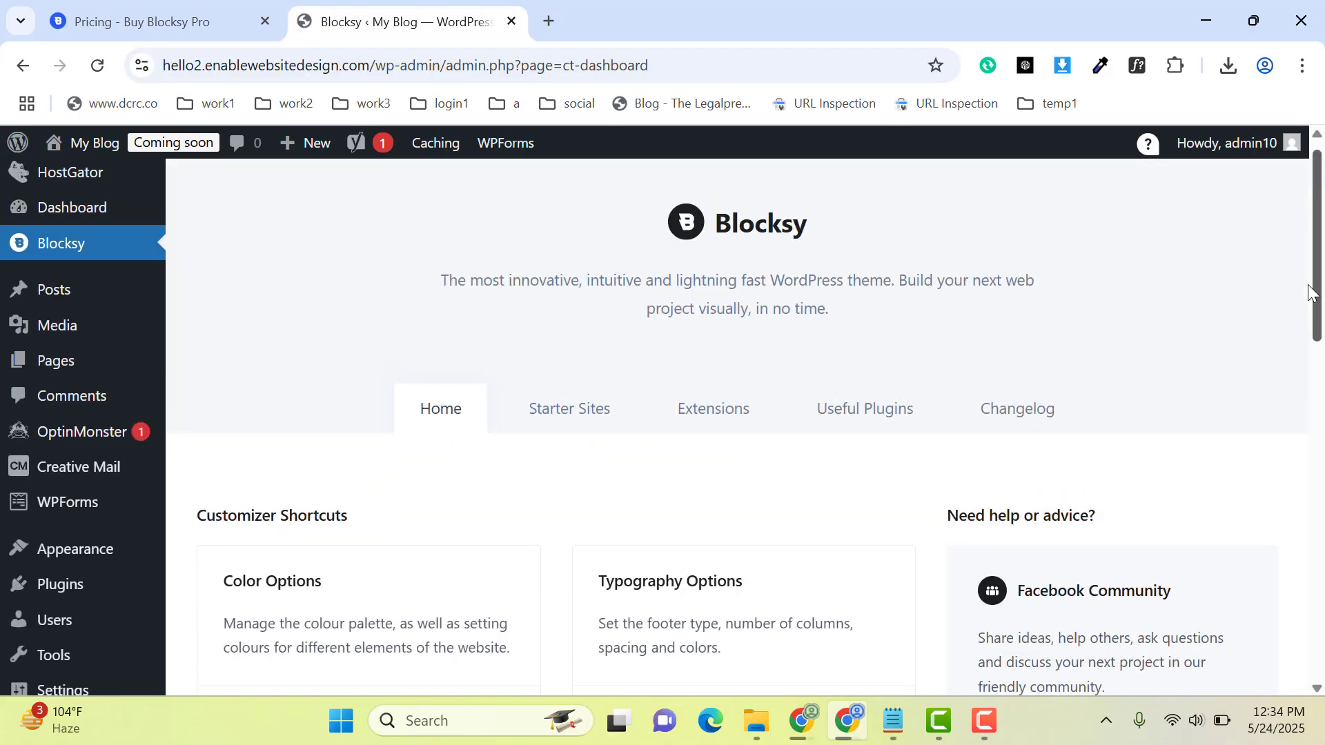
pyautogui.click(553, 421)
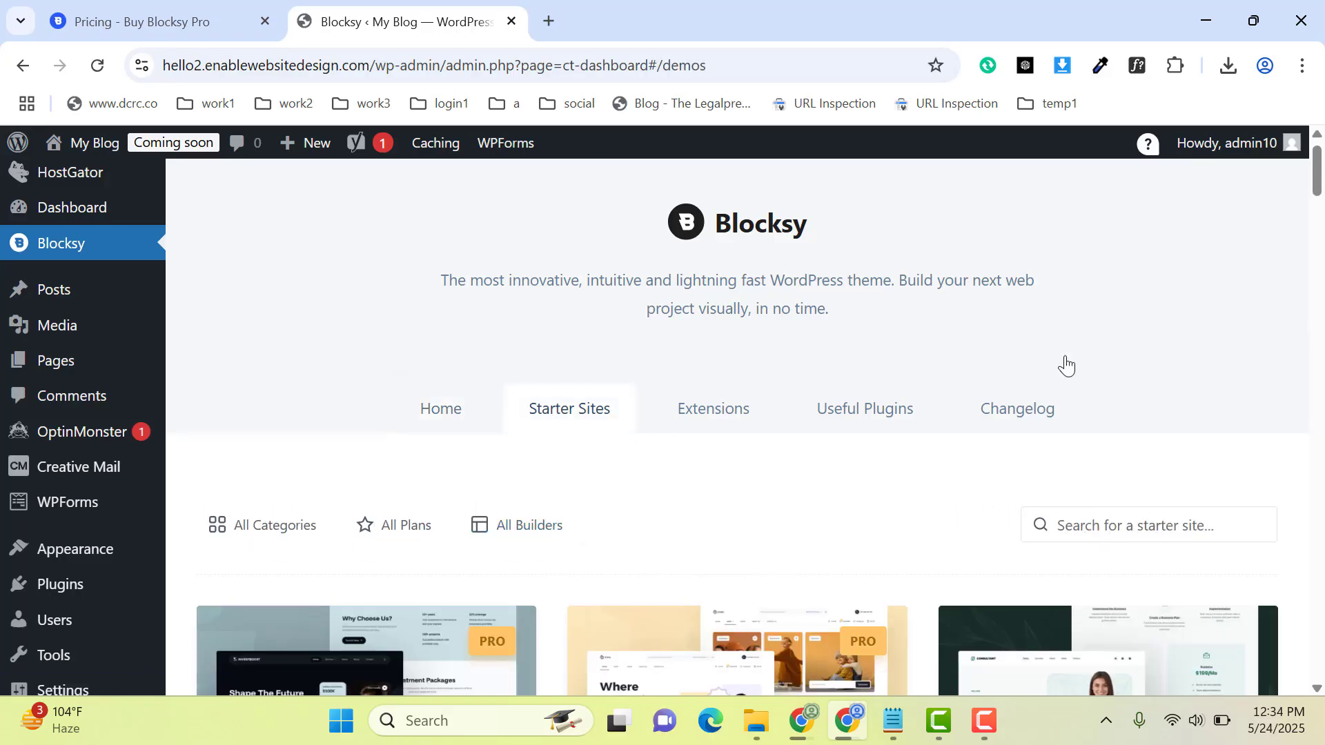
pyautogui.moveTo(1319, 182); pyautogui.dragTo(1322, 216)
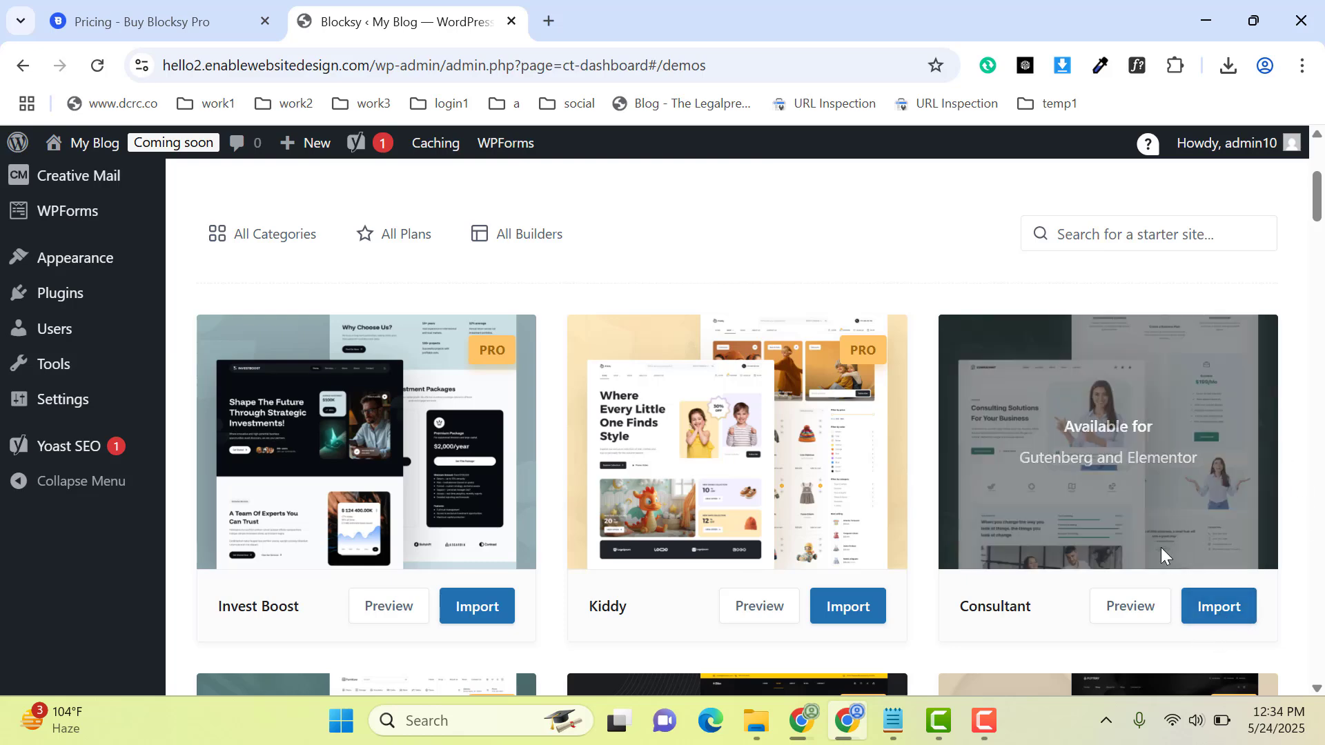
# Step: Preview the Consultant starter site and return to the starter site library
pyautogui.click(1119, 614)
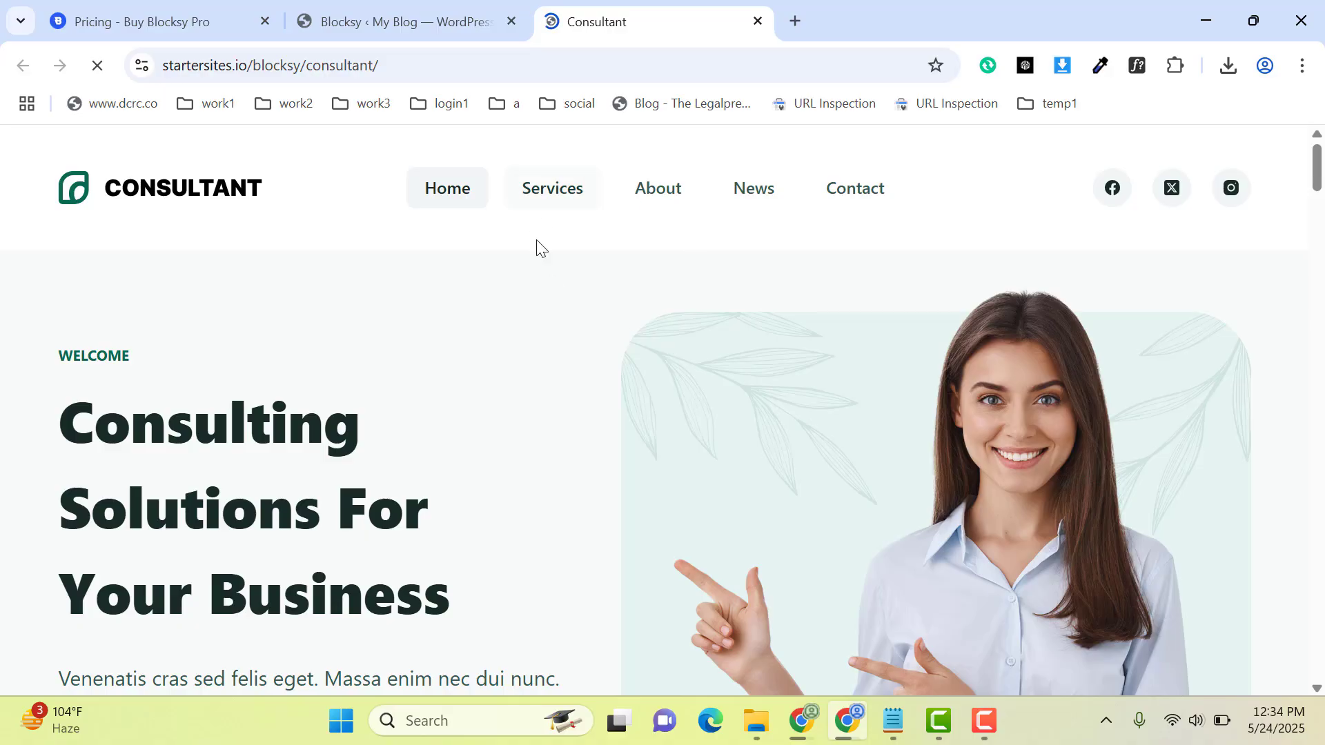
pyautogui.click(431, 8)
pyautogui.click(646, 6)
pyautogui.moveTo(1323, 165); pyautogui.dragTo(1289, 114)
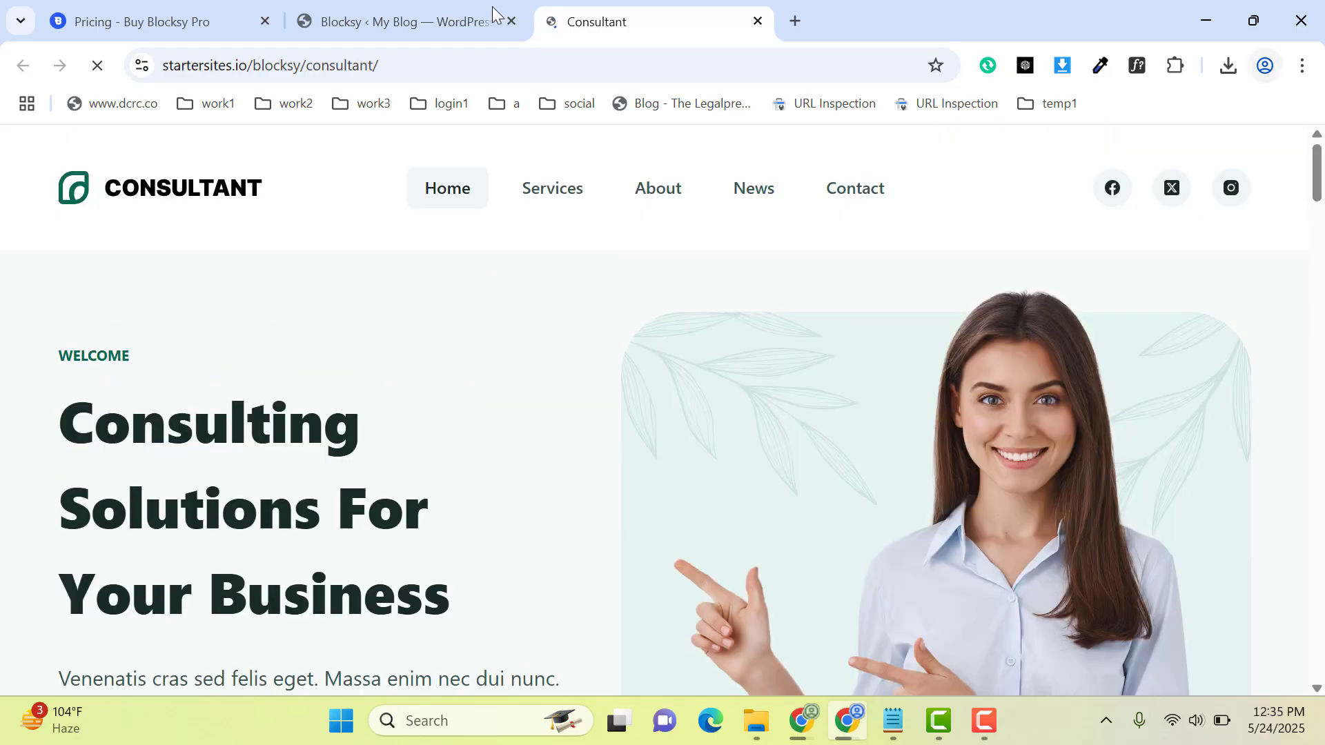
pyautogui.click(399, 21)
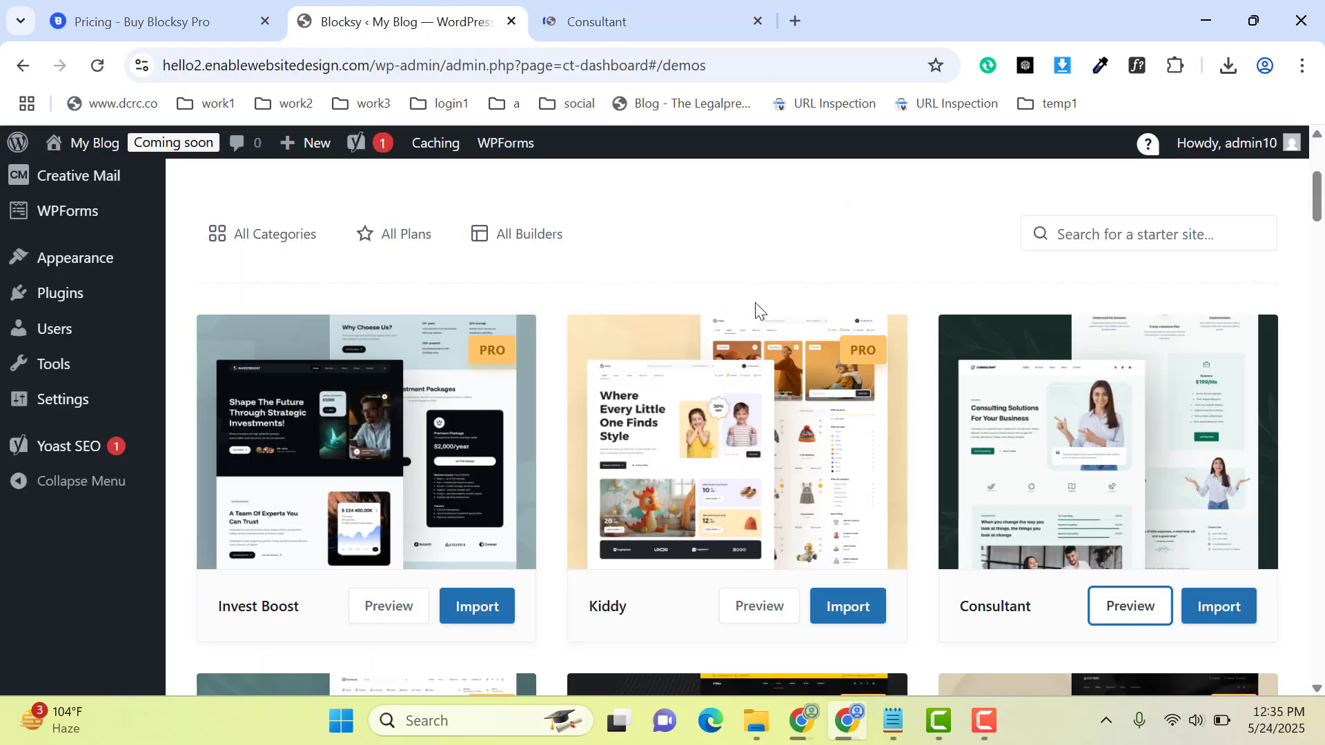
# Step: Open the HostGator account's hosting details page in a new browser tab
pyautogui.click(794, 15)
pyautogui.write('ho')
pyautogui.press('Return')
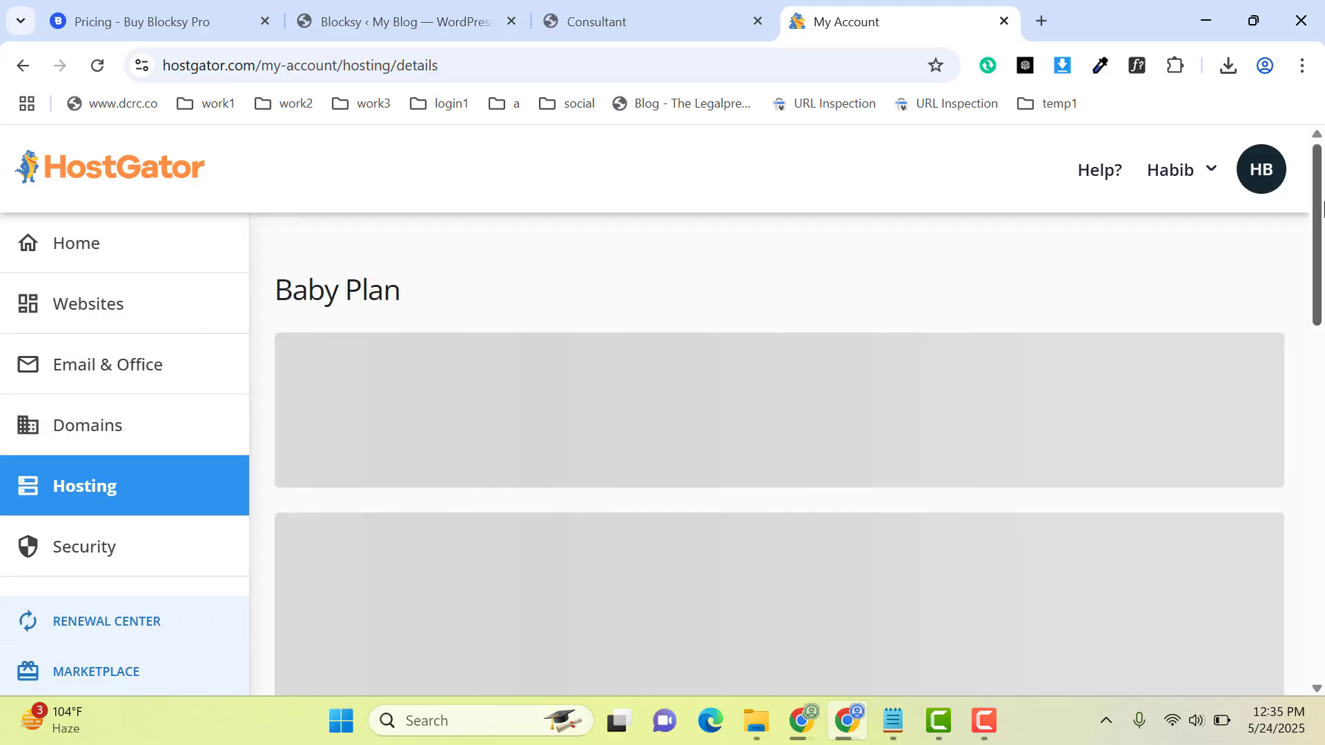
# Step: Launch cPanel from the Baby Plan's quick links and switch to it
pyautogui.scroll(-10, 1304, 387)
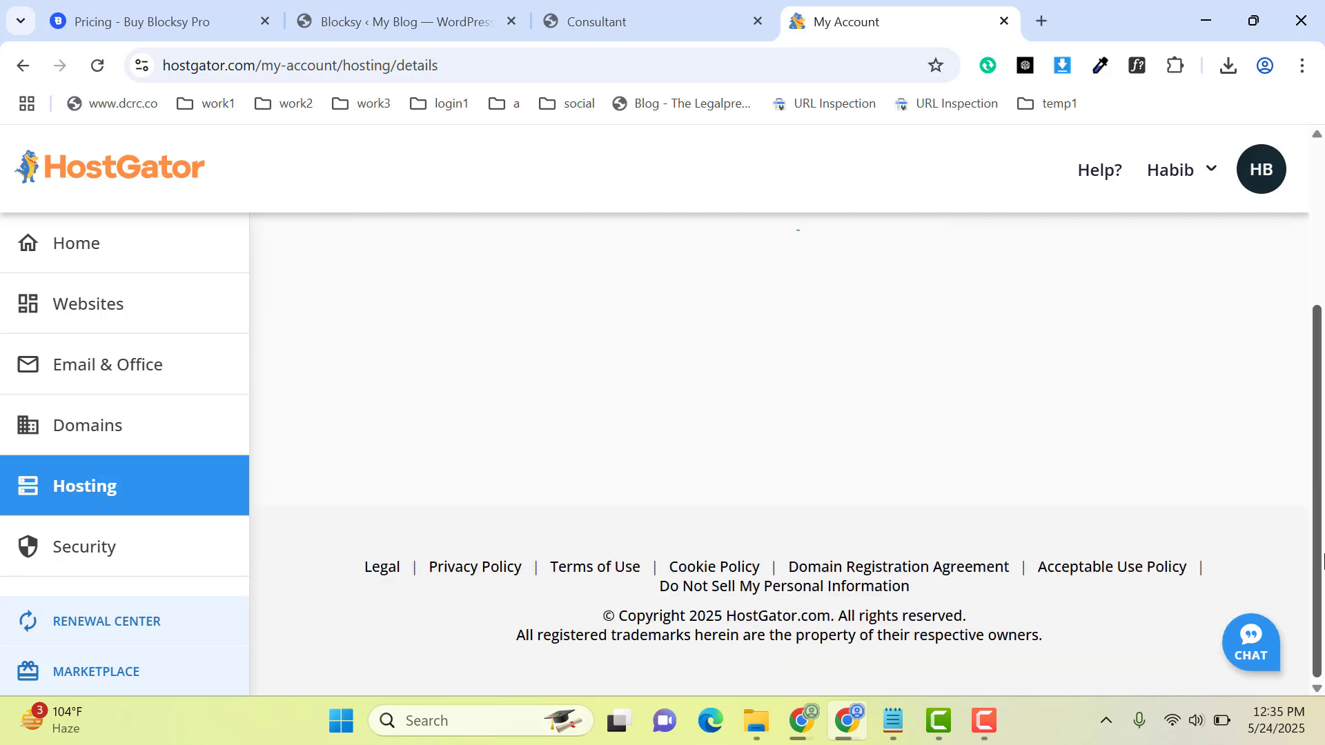
pyautogui.moveTo(1318, 550); pyautogui.dragTo(1313, 467)
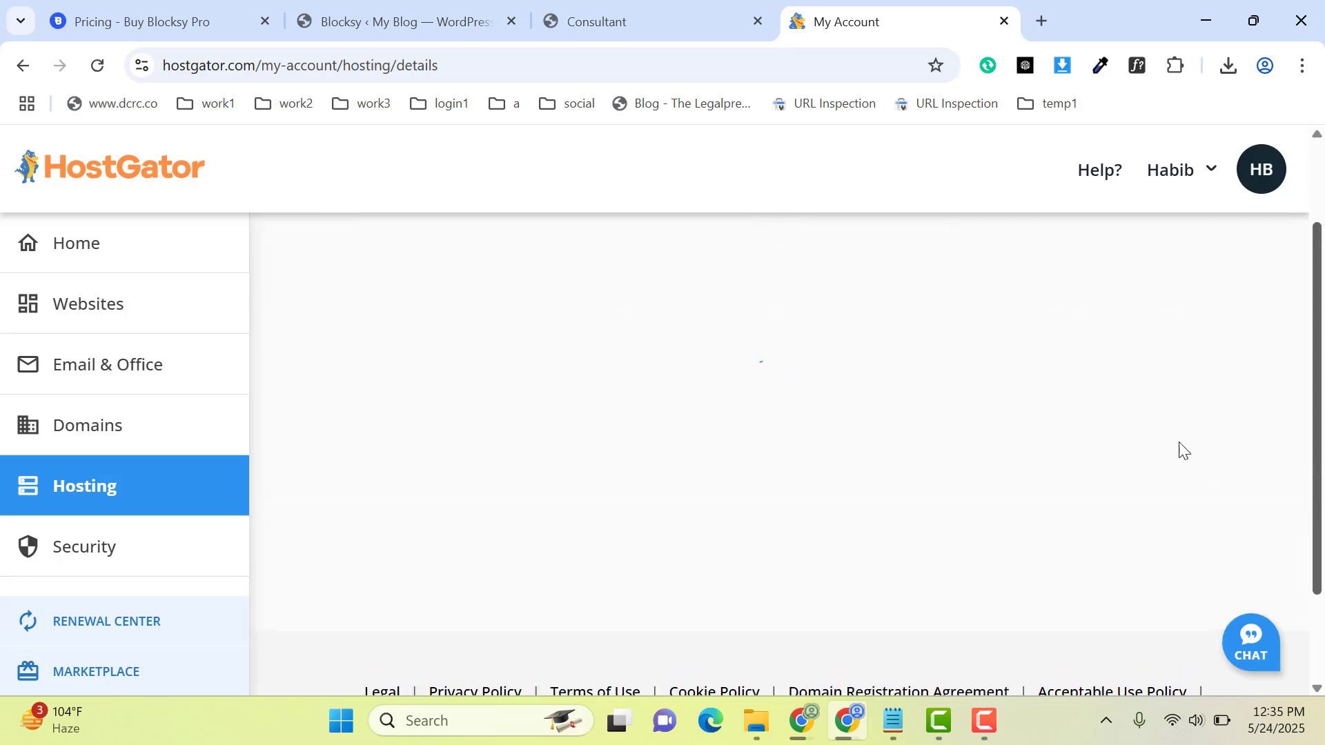
pyautogui.moveTo(1319, 194); pyautogui.dragTo(1318, 449)
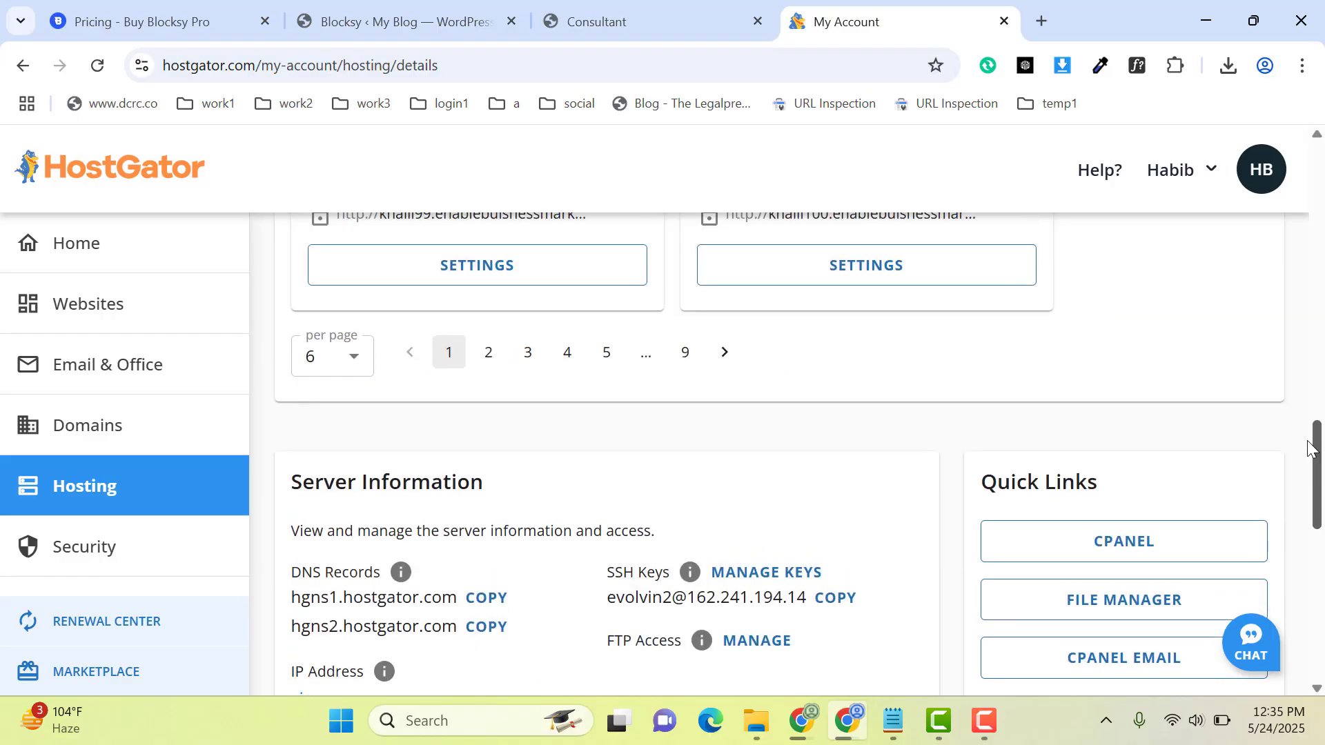
pyautogui.click(1134, 556)
pyautogui.click(782, 6)
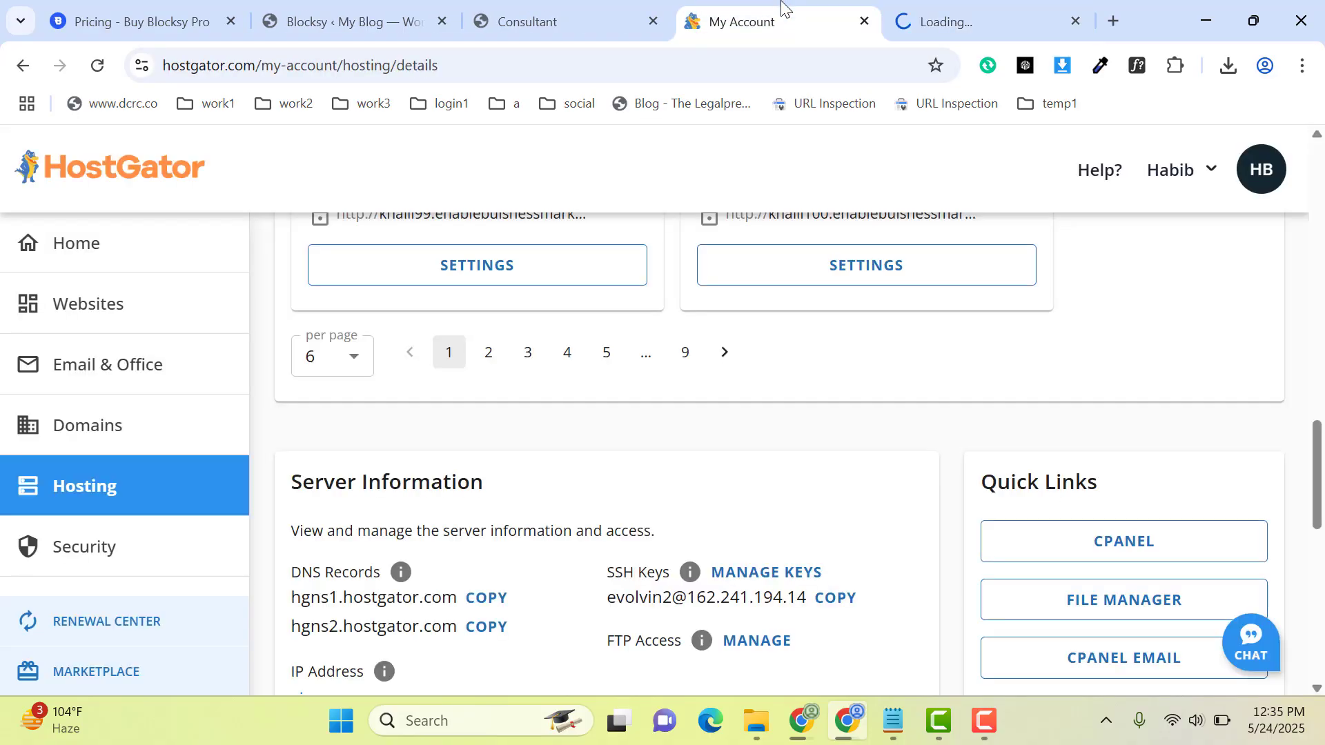
pyautogui.click(966, 5)
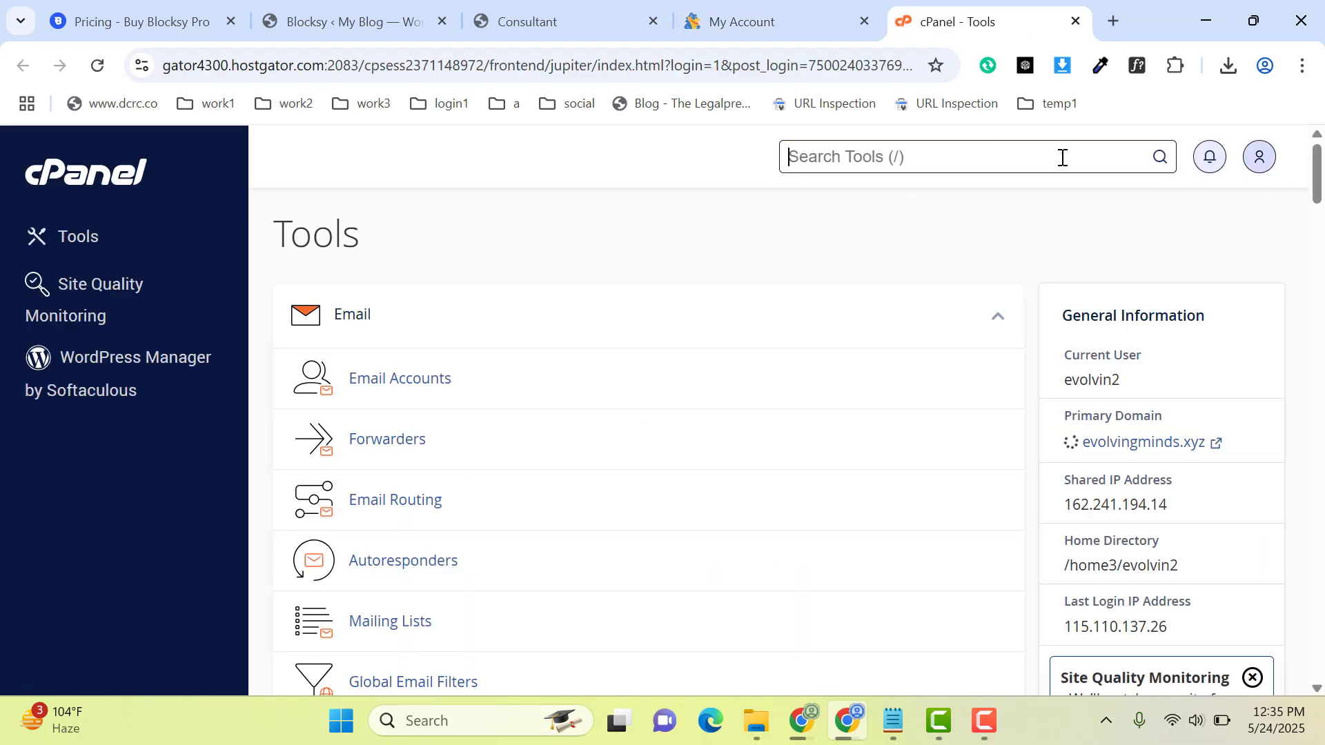
# Step: Search the cPanel tools for "php" and open the MultiPHP INI Editor in basic mode
pyautogui.click(975, 164)
pyautogui.write('php')
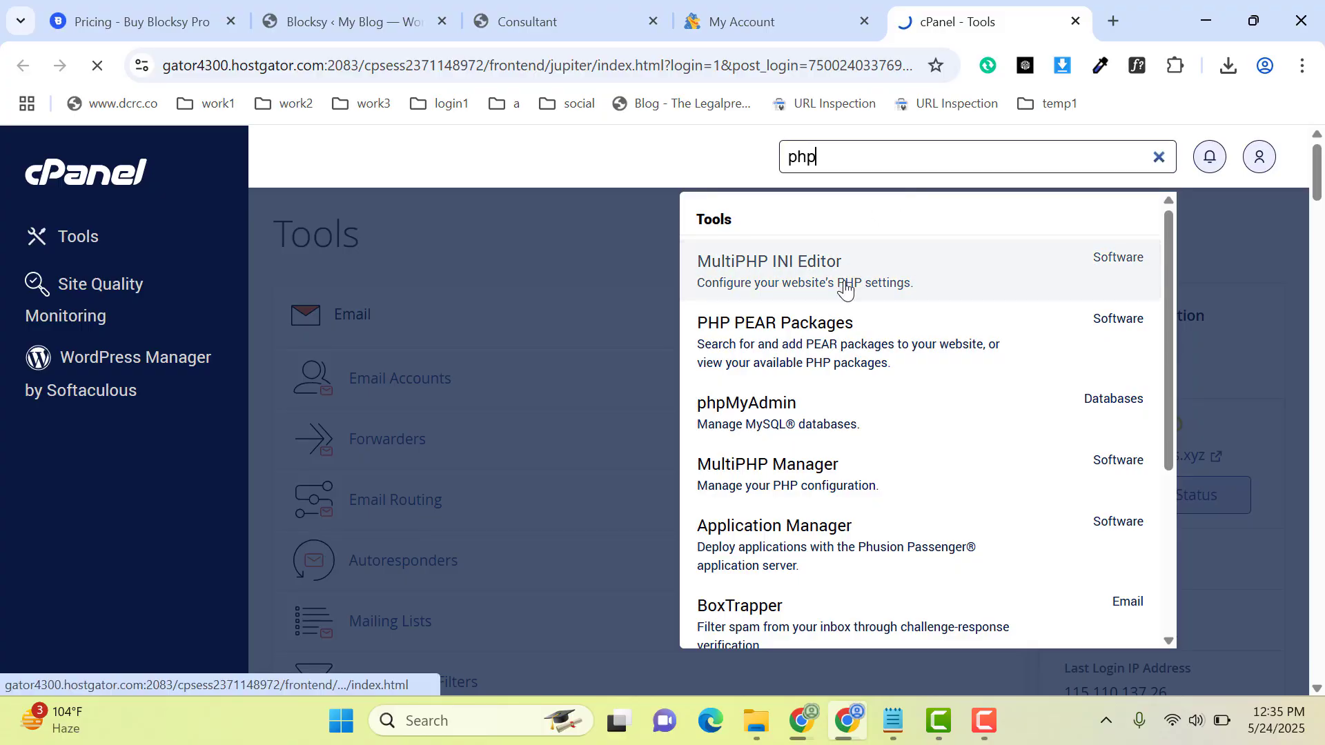
pyautogui.click(845, 289)
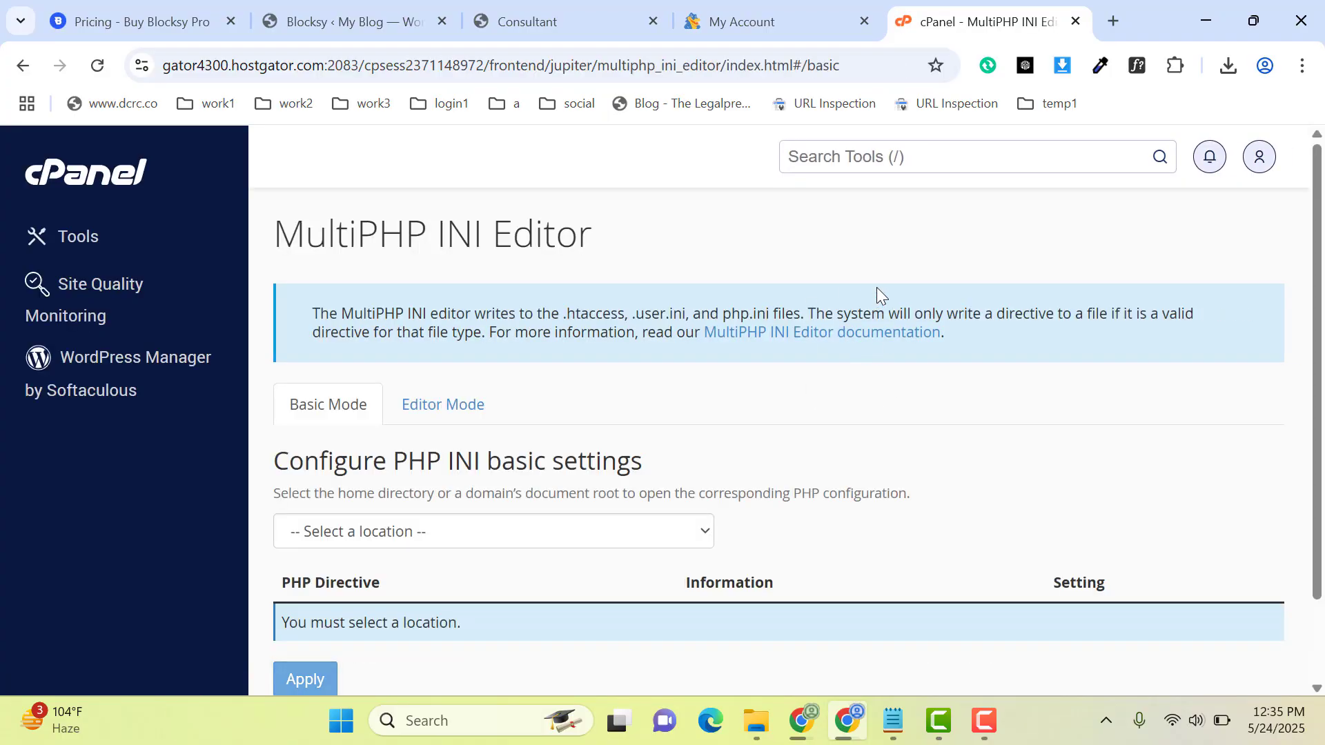
pyautogui.scroll(-2, 1320, 230)
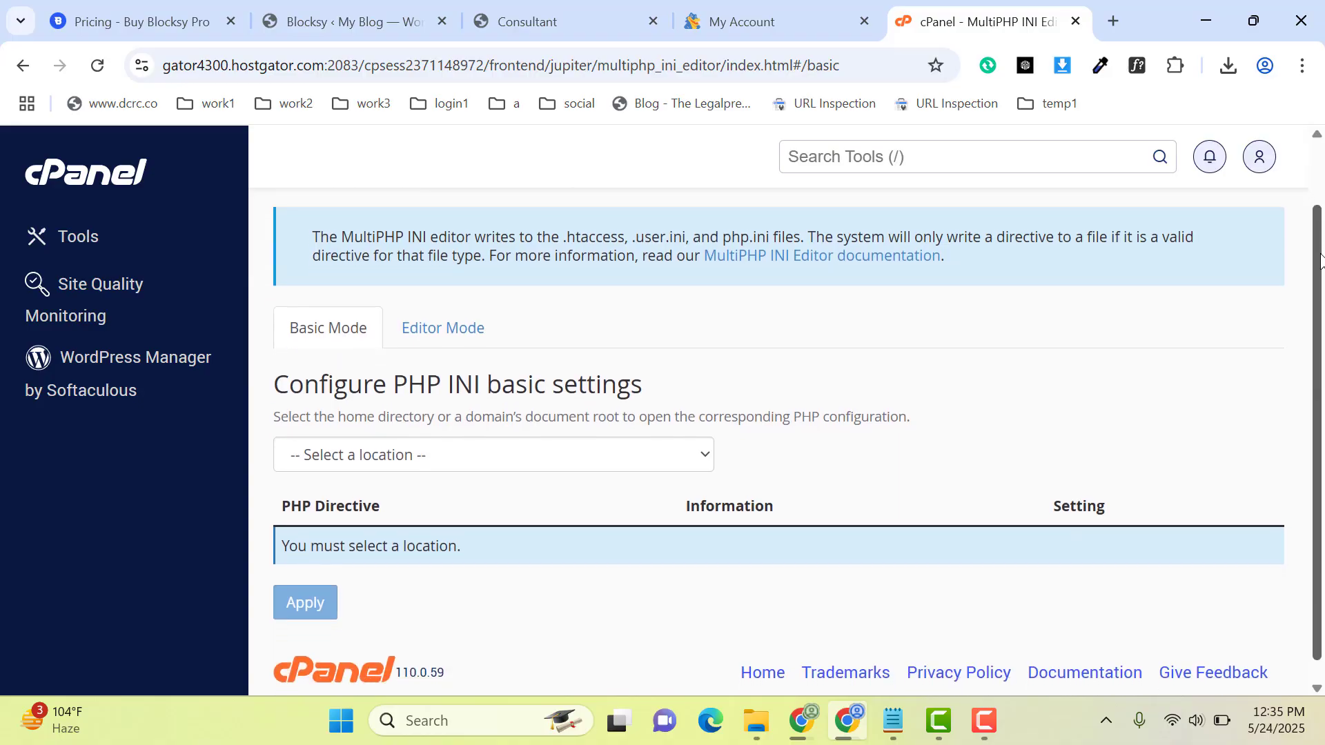
# Step: Load the basic PHP INI settings for the location hello2.enablewebsitedesign.com
pyautogui.click(439, 457)
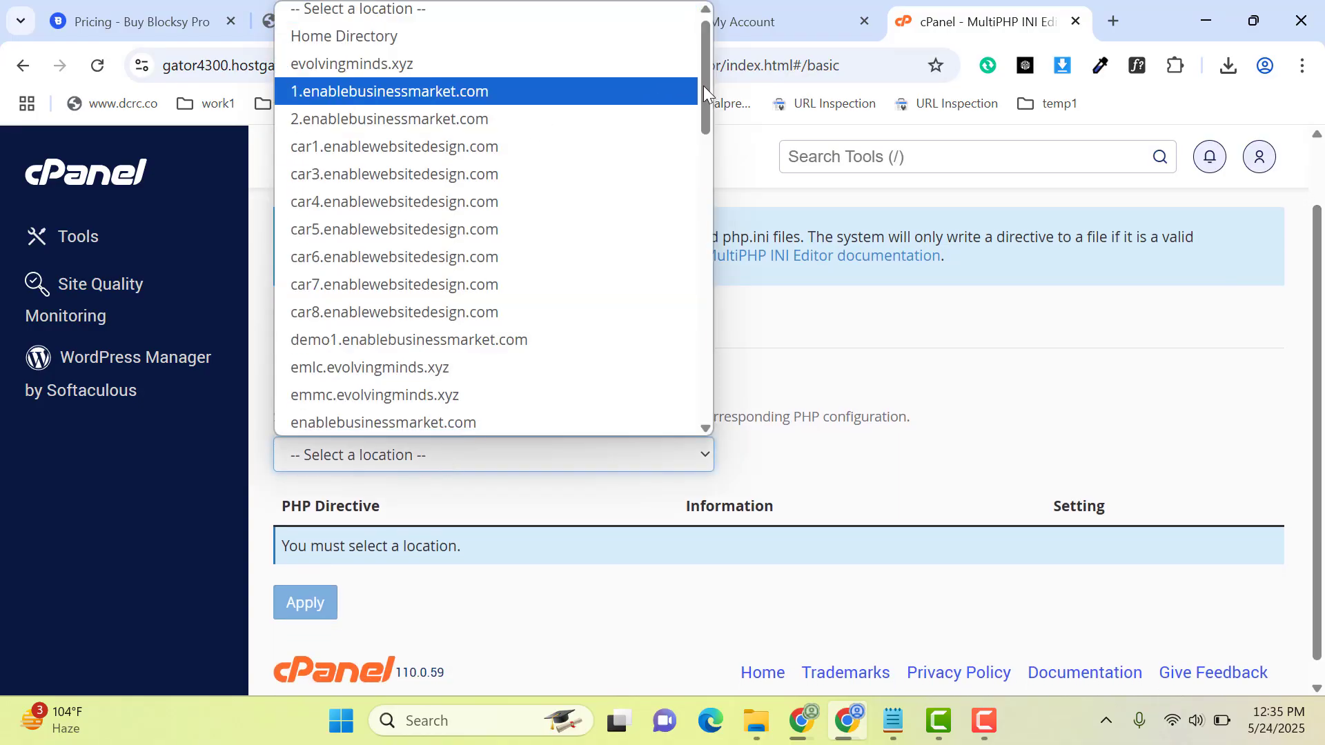
pyautogui.moveTo(704, 88); pyautogui.dragTo(691, 142)
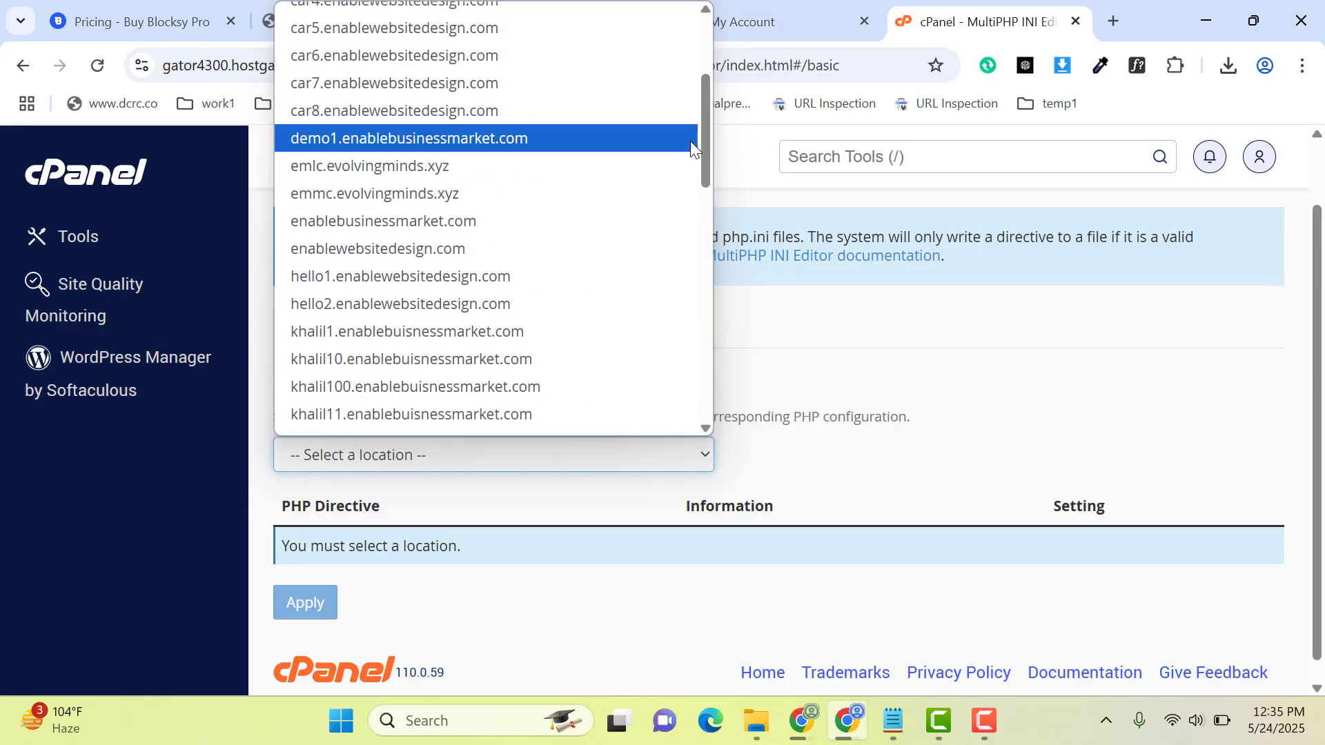
pyautogui.click(487, 306)
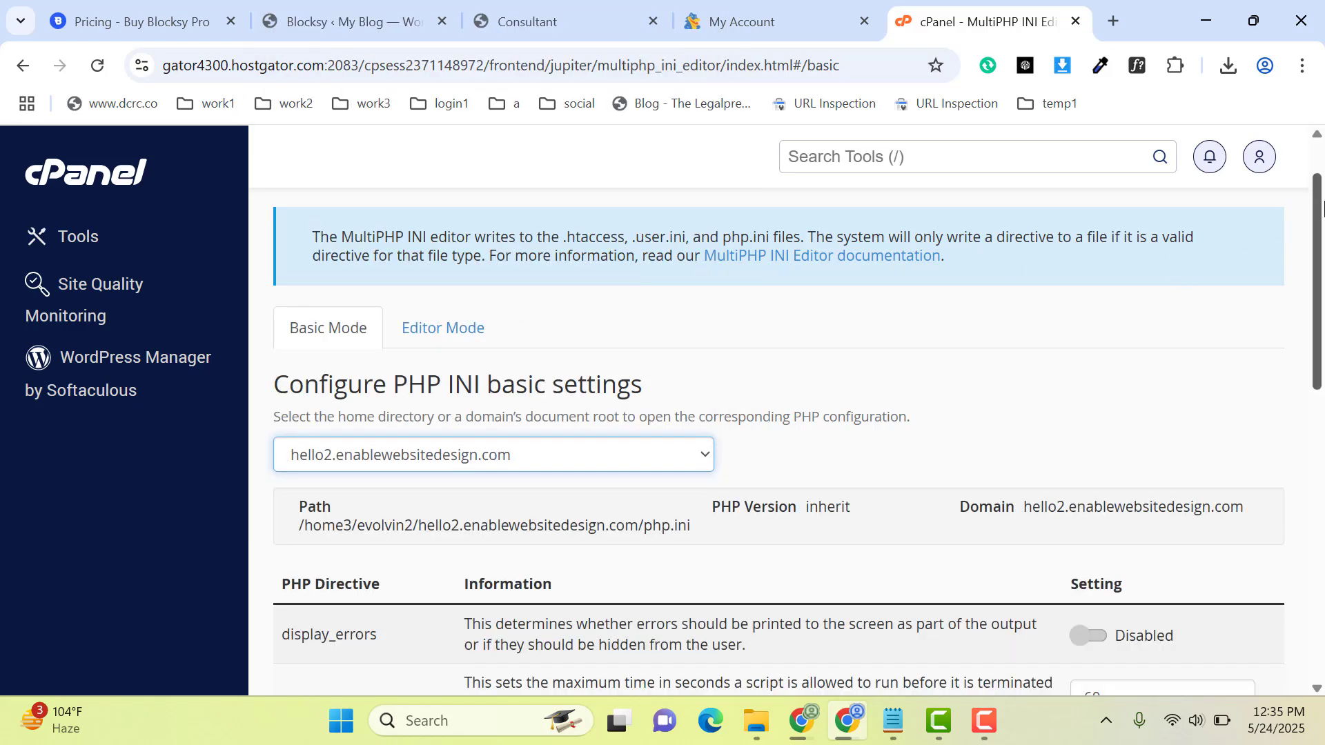
pyautogui.moveTo(1314, 222); pyautogui.dragTo(1318, 361)
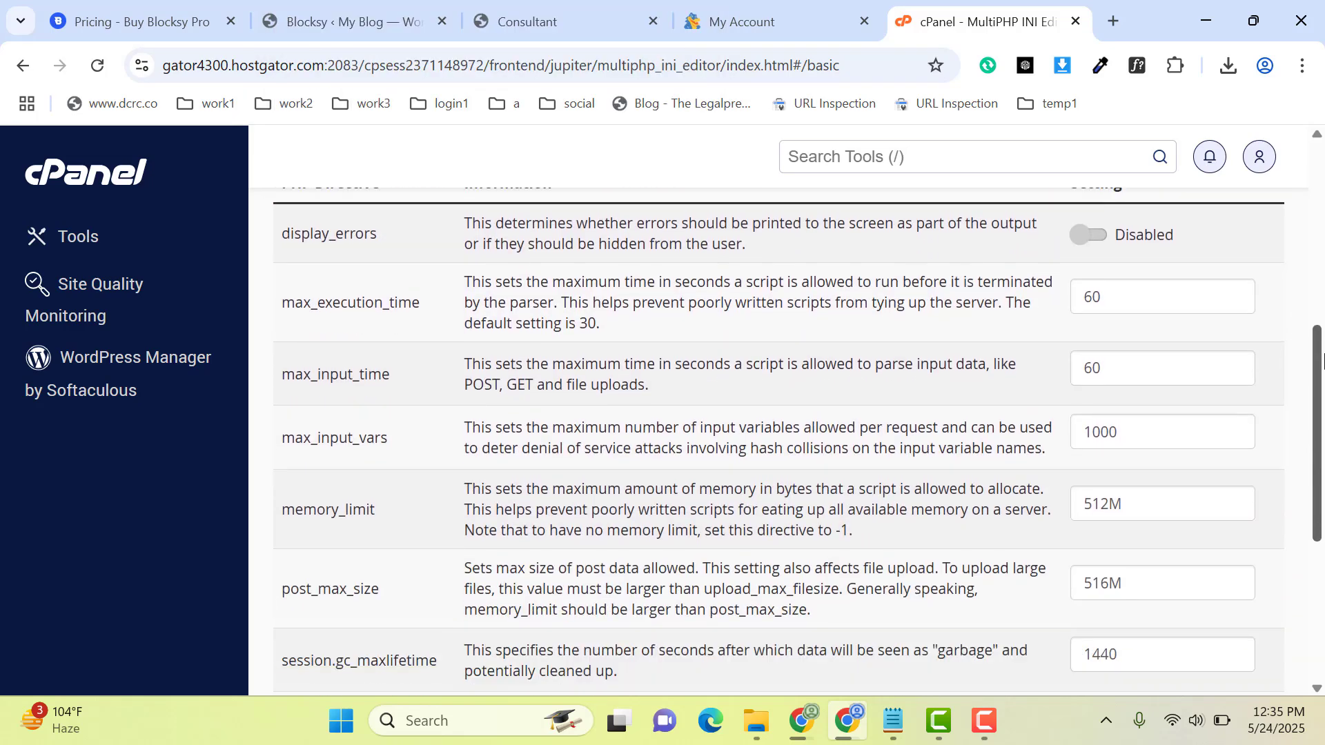
# Step: Set the max_input_time directive to 600 seconds
pyautogui.moveTo(309, 310); pyautogui.dragTo(492, 292)
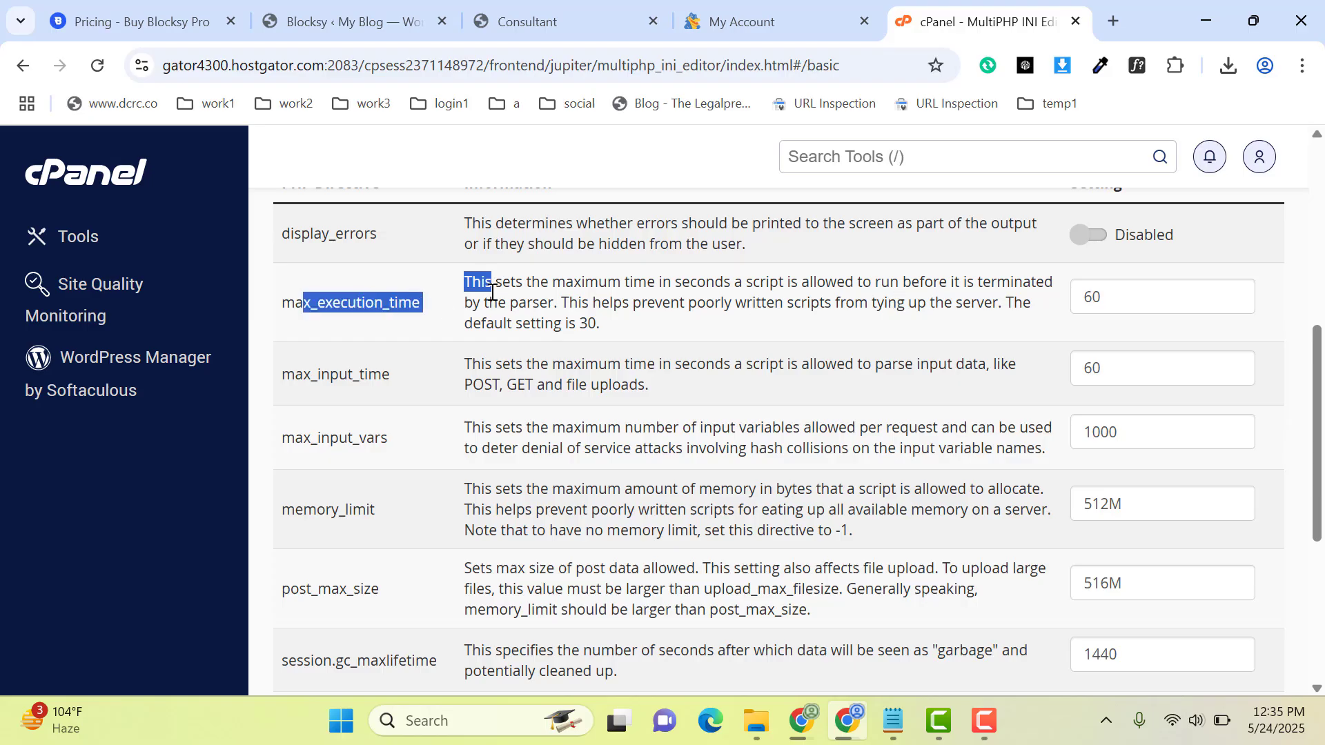
pyautogui.click(353, 371)
pyautogui.click(1118, 371)
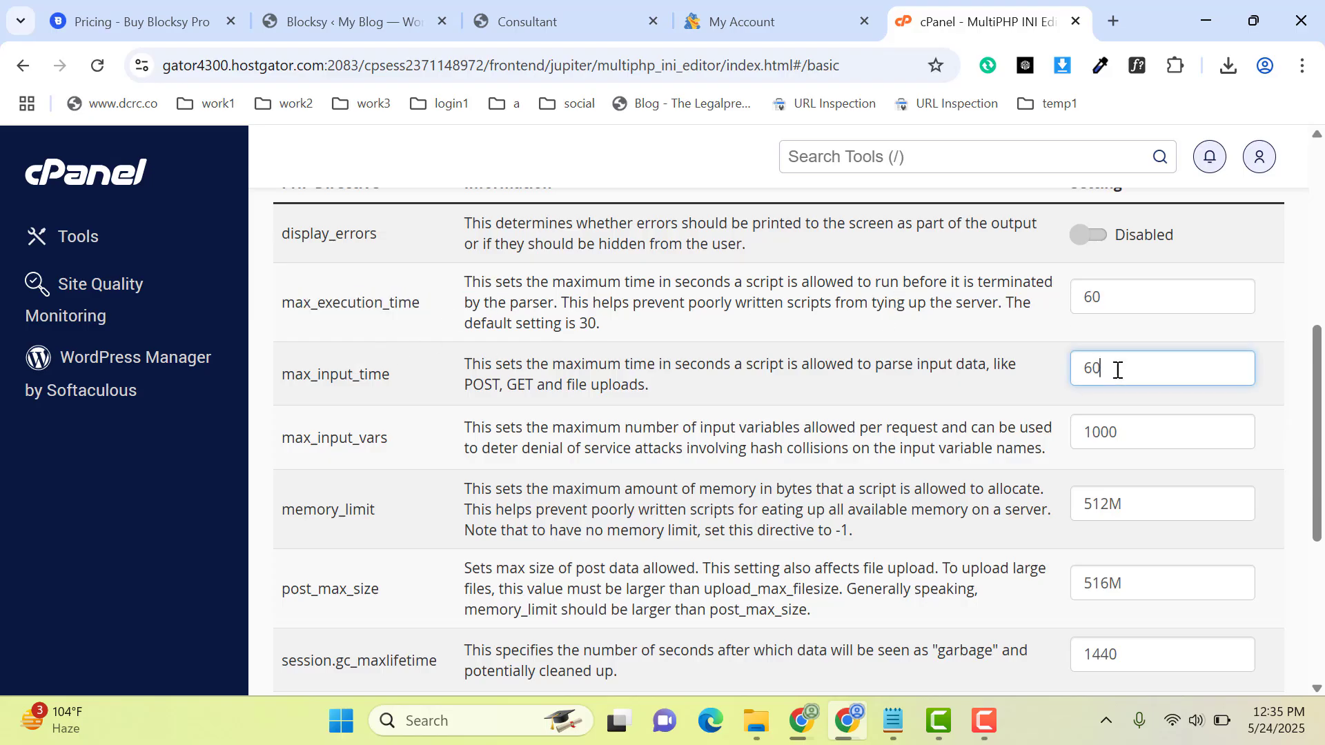
pyautogui.write('0')
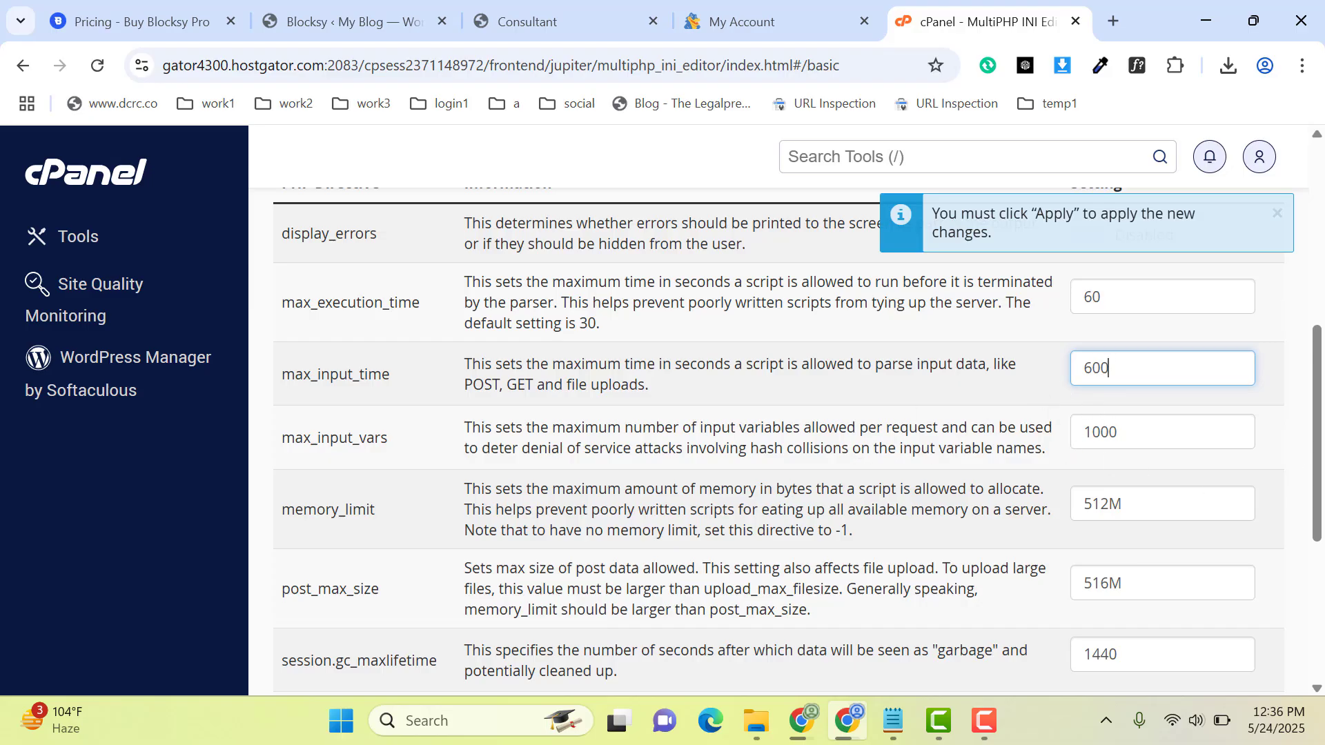
# Step: Set the memory_limit directive to 5000M and post_max_size to 3000M
pyautogui.scroll(-1, 1135, 479)
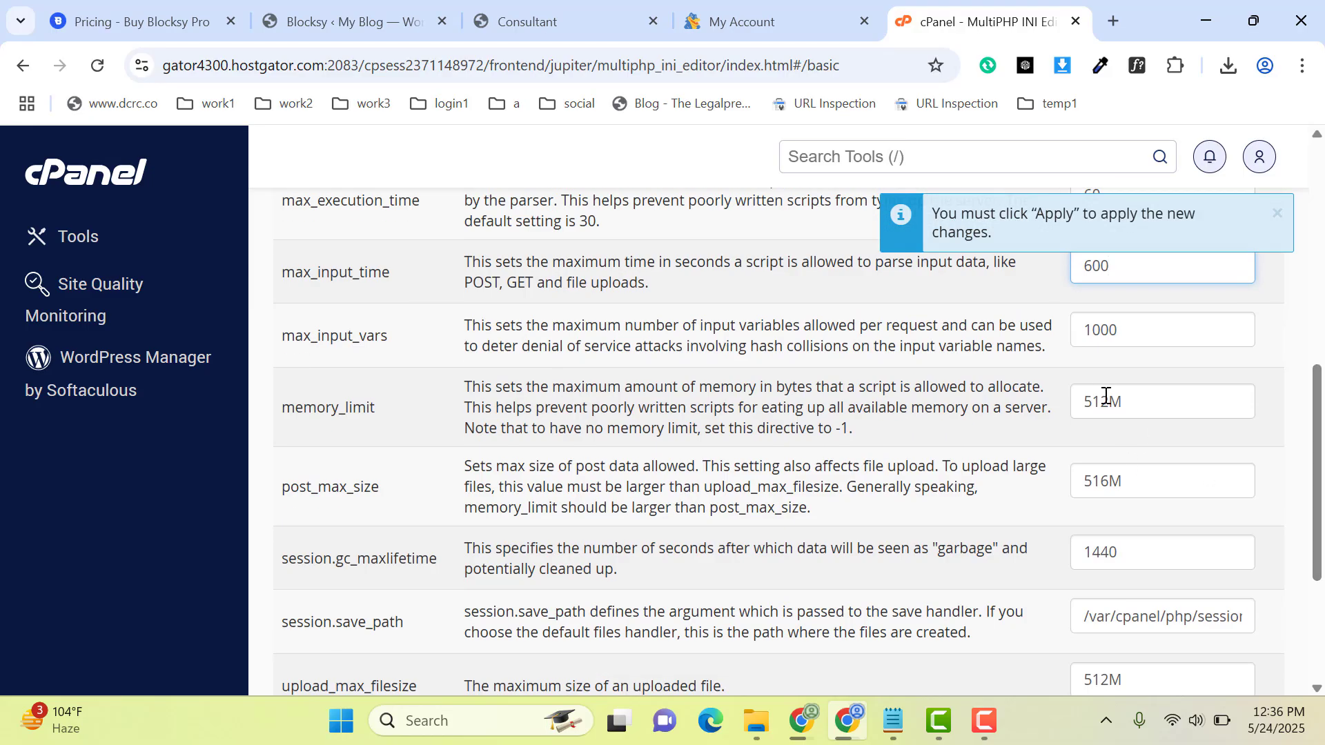
pyautogui.moveTo(1109, 402); pyautogui.dragTo(1035, 407)
pyautogui.write('5000')
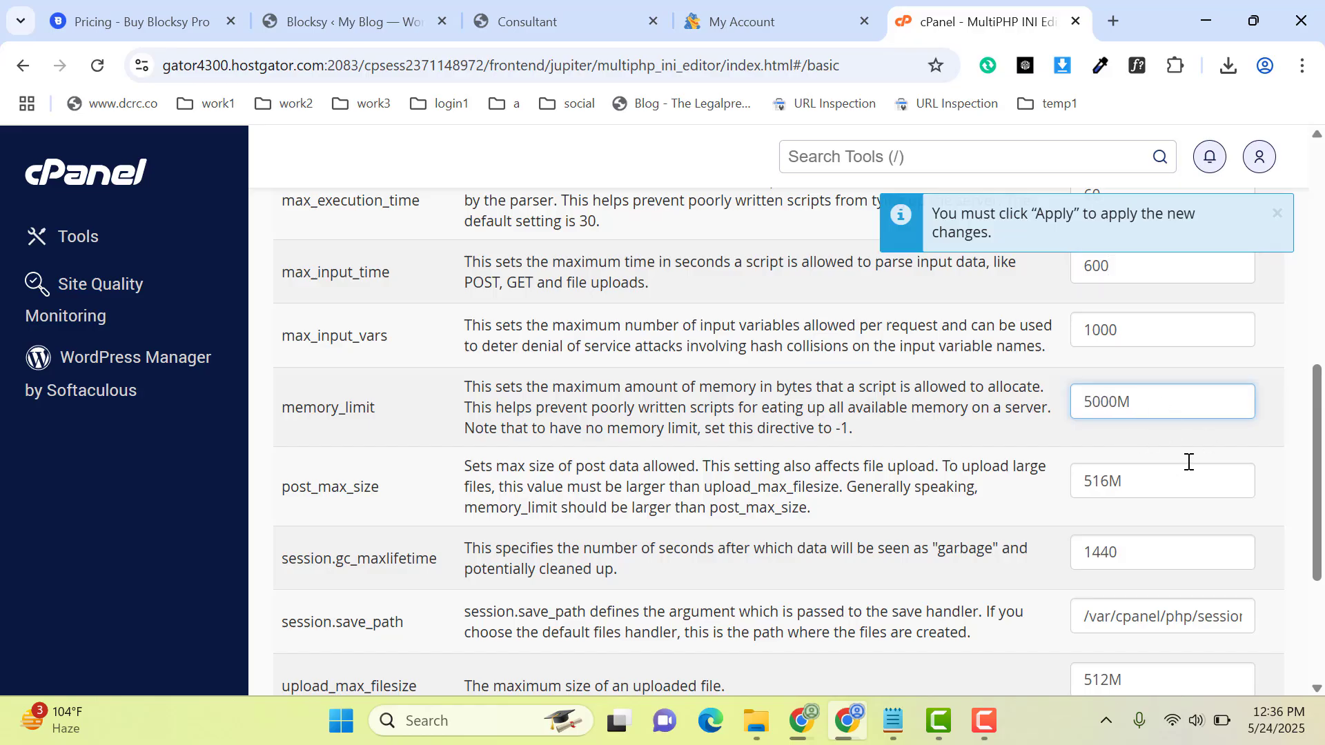
pyautogui.hotkey('ctrl', 'a')
pyautogui.hotkey('ctrl', 'c')
pyautogui.click(1155, 485)
pyautogui.hotkey('ctrl', 'a')
pyautogui.hotkey('ctrl', 'v')
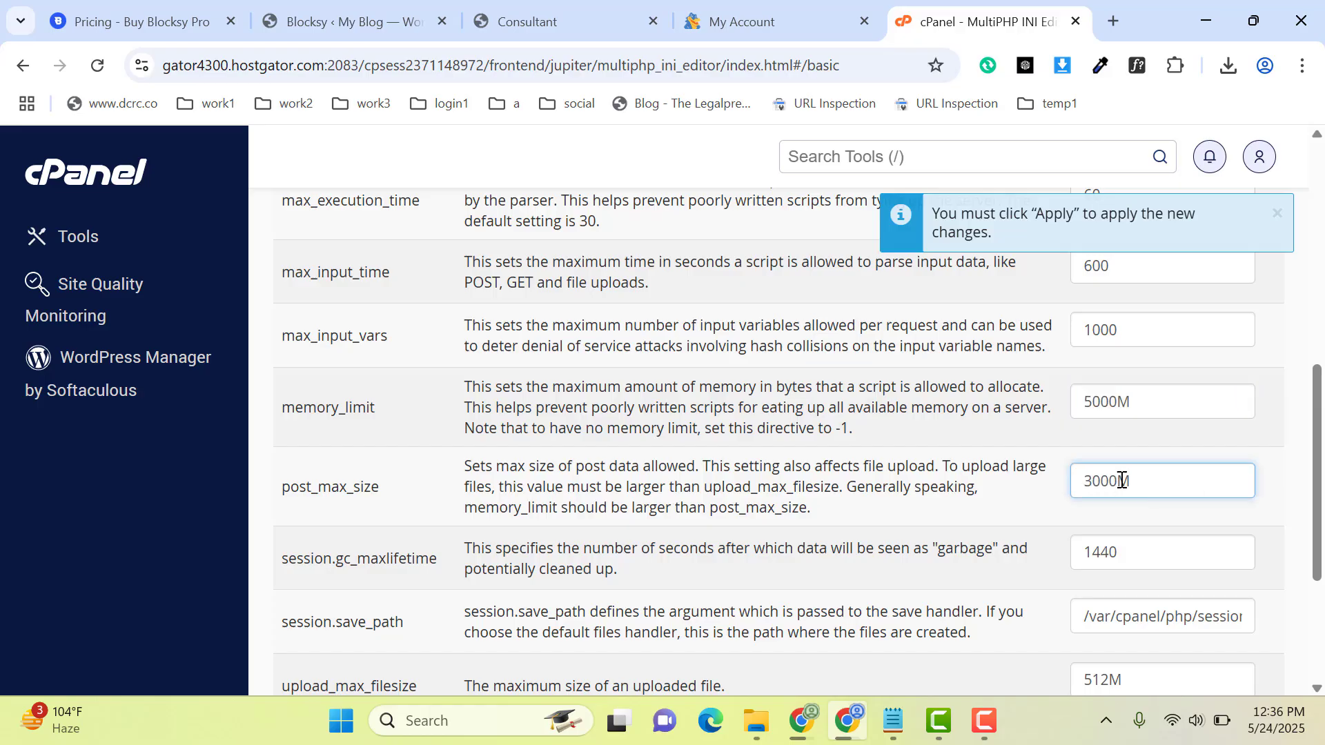
# Step: Set the upload_max_filesize directive to 5000M and apply the PHP settings
pyautogui.scroll(-3, 1104, 483)
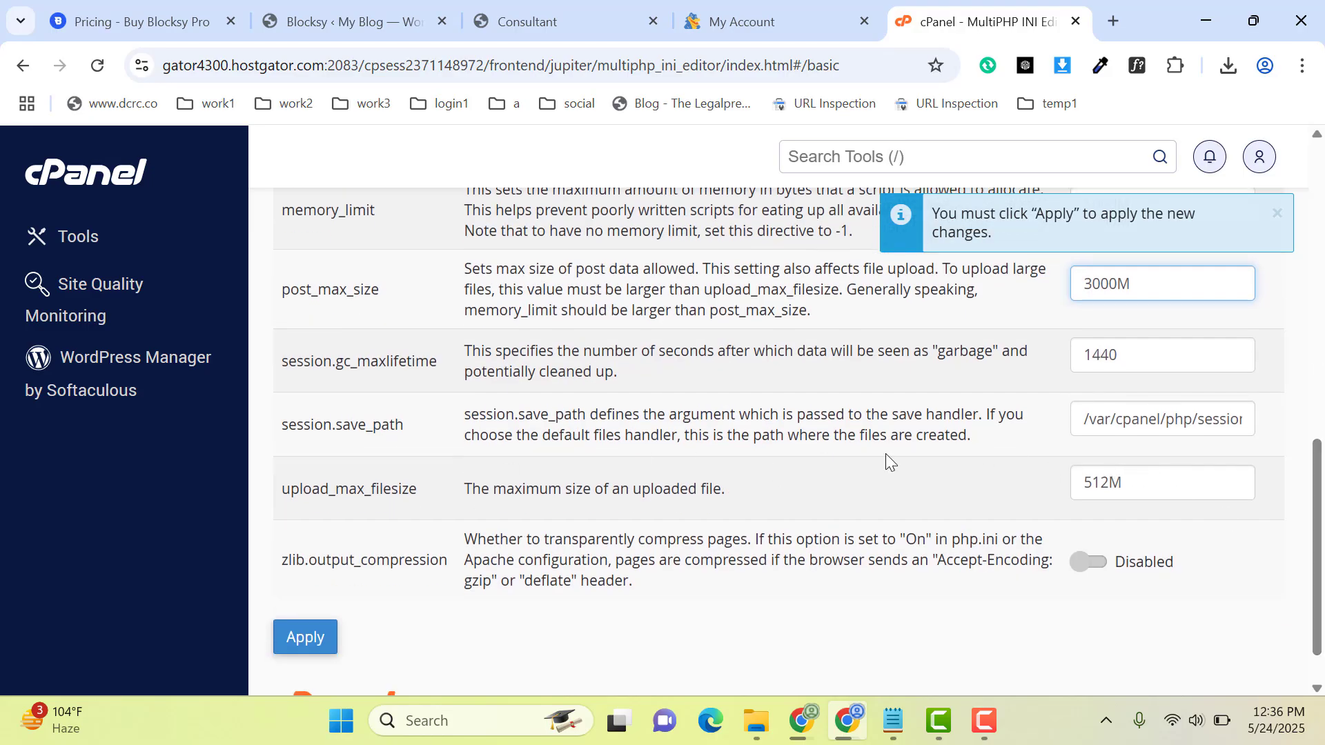
pyautogui.click(1108, 497)
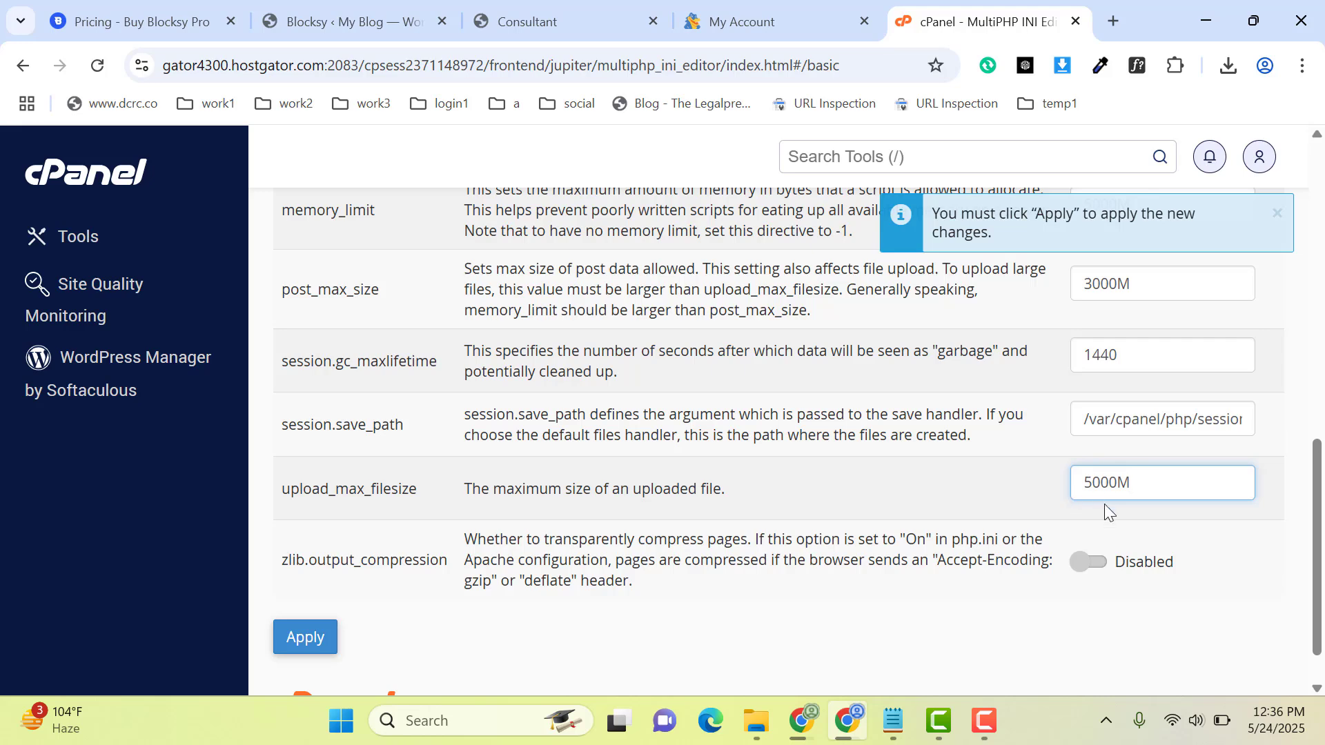
pyautogui.click(316, 646)
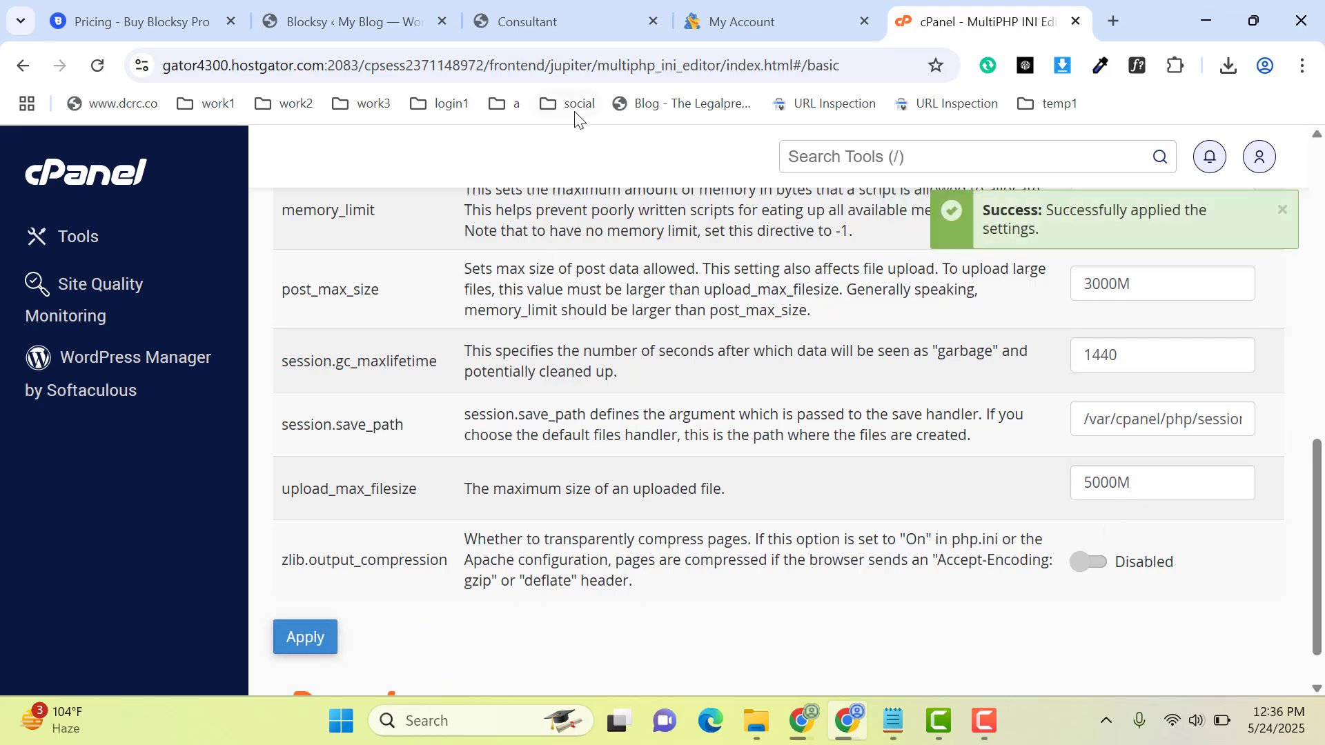
# Step: Return to the Blocksy starter sites in WordPress, reload the page and start importing the Consultant site
pyautogui.click(360, 6)
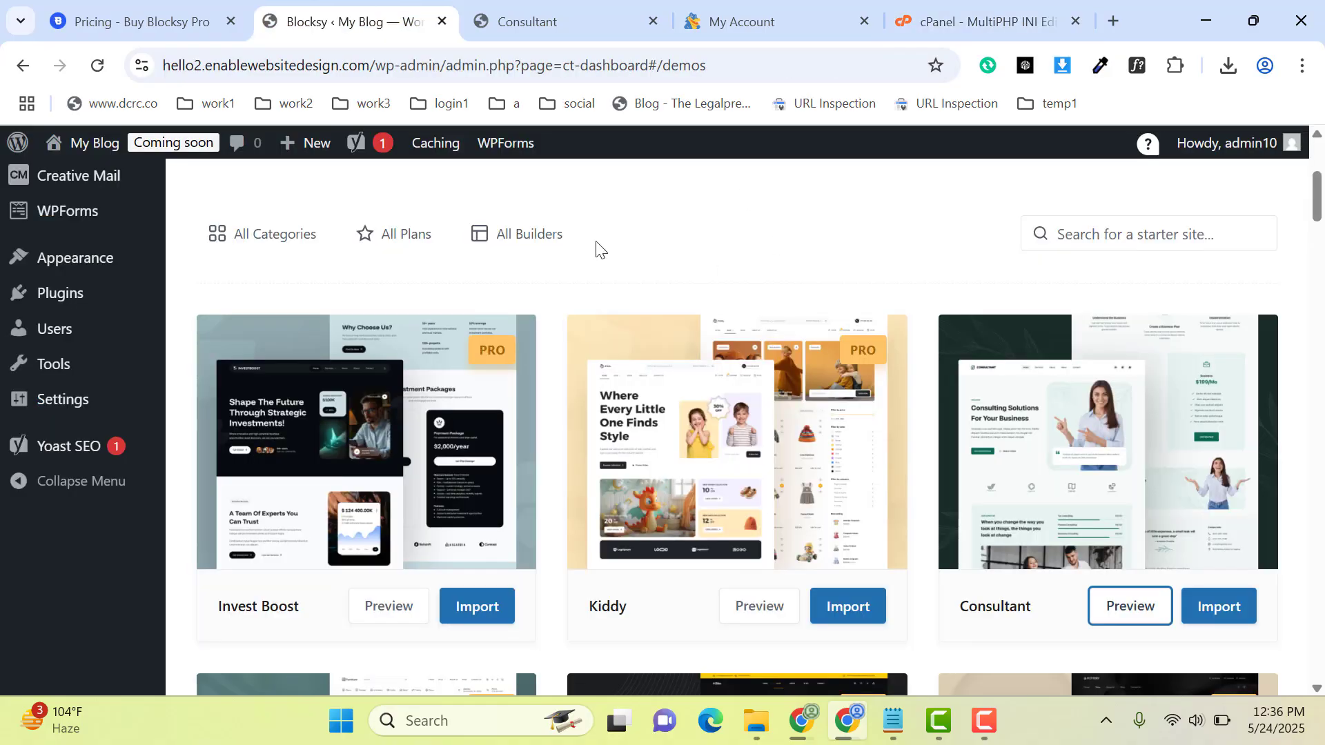
pyautogui.click(96, 65)
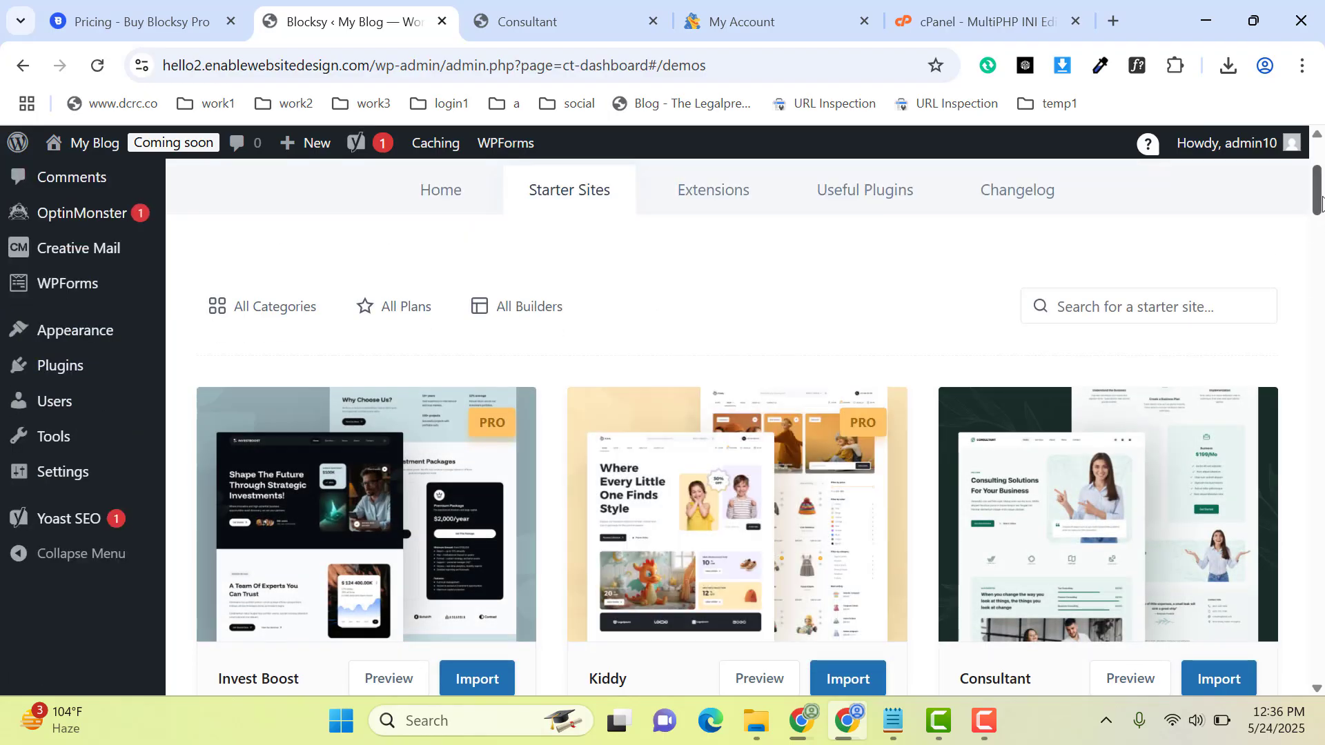
pyautogui.scroll(-3, 1321, 200)
pyautogui.click(1225, 466)
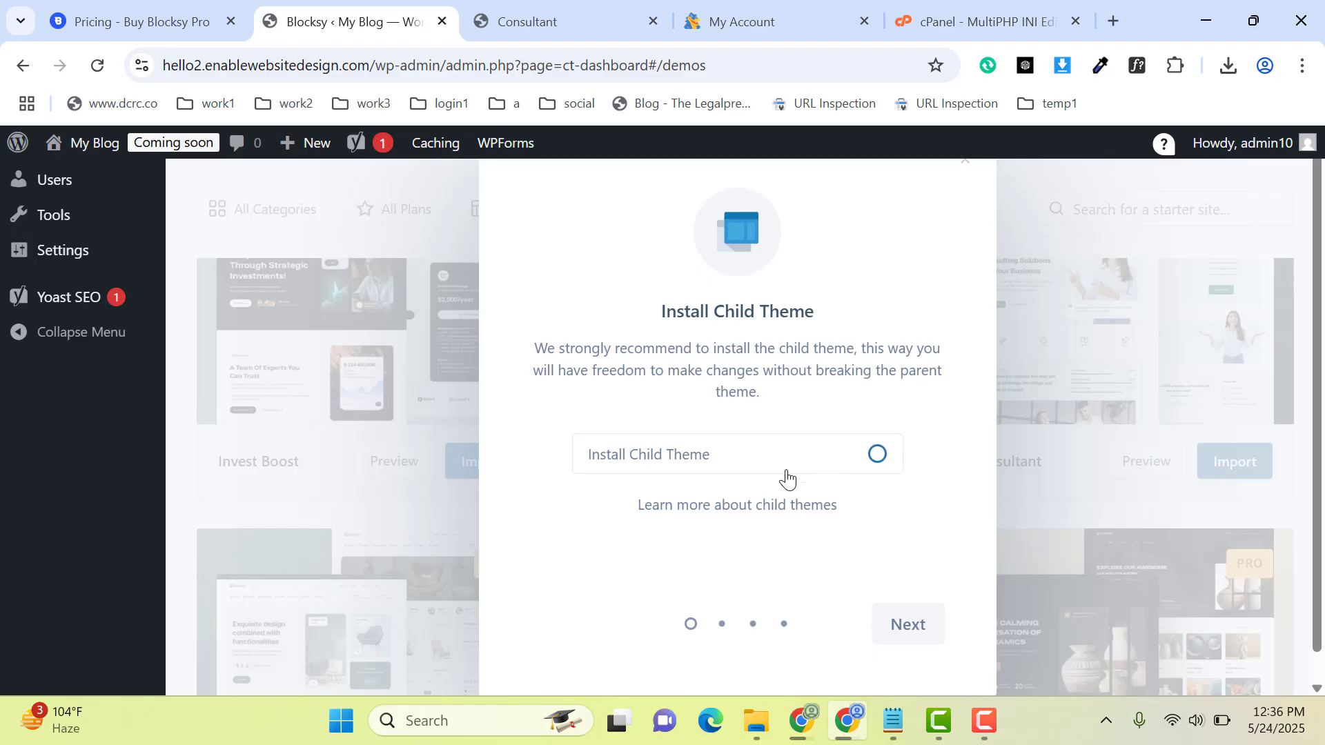
# Step: Choose Elementor as the page builder and install the Consultant site with its required plugins, options, widgets, content and a clean install
pyautogui.click(907, 625)
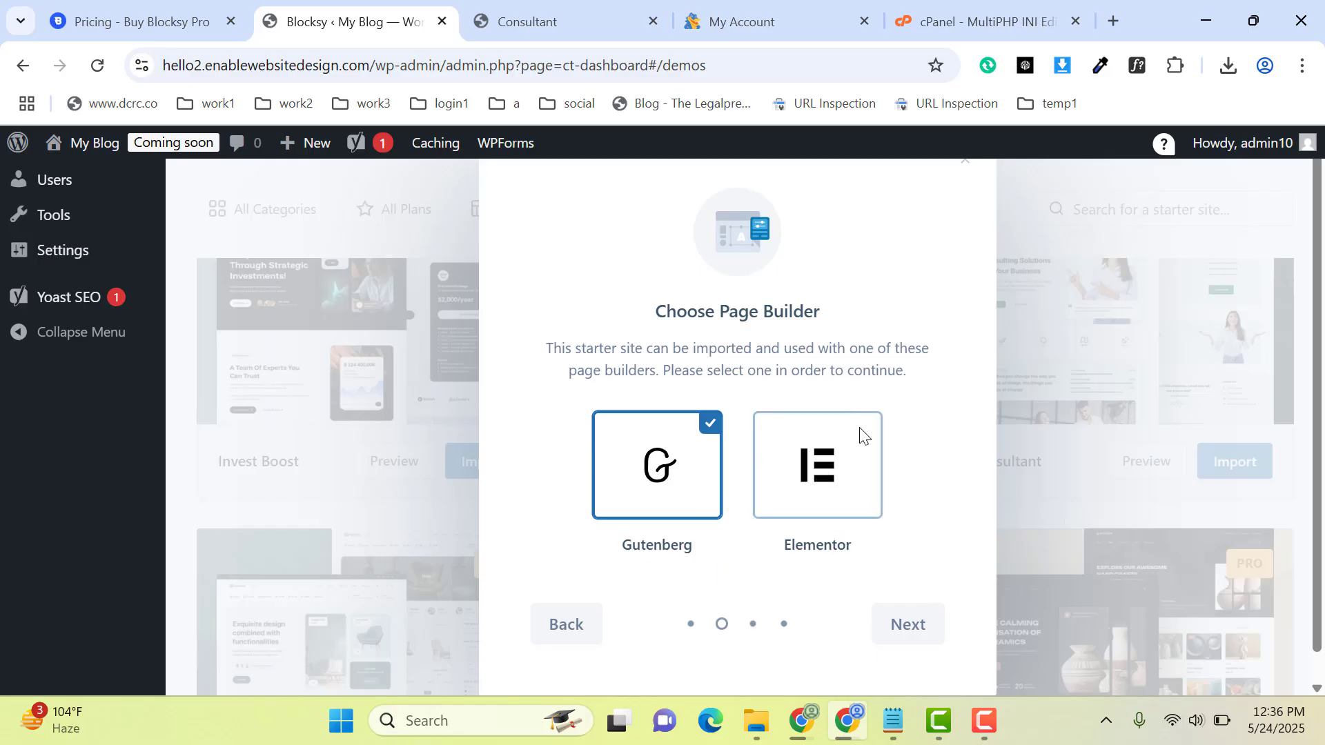
pyautogui.click(816, 483)
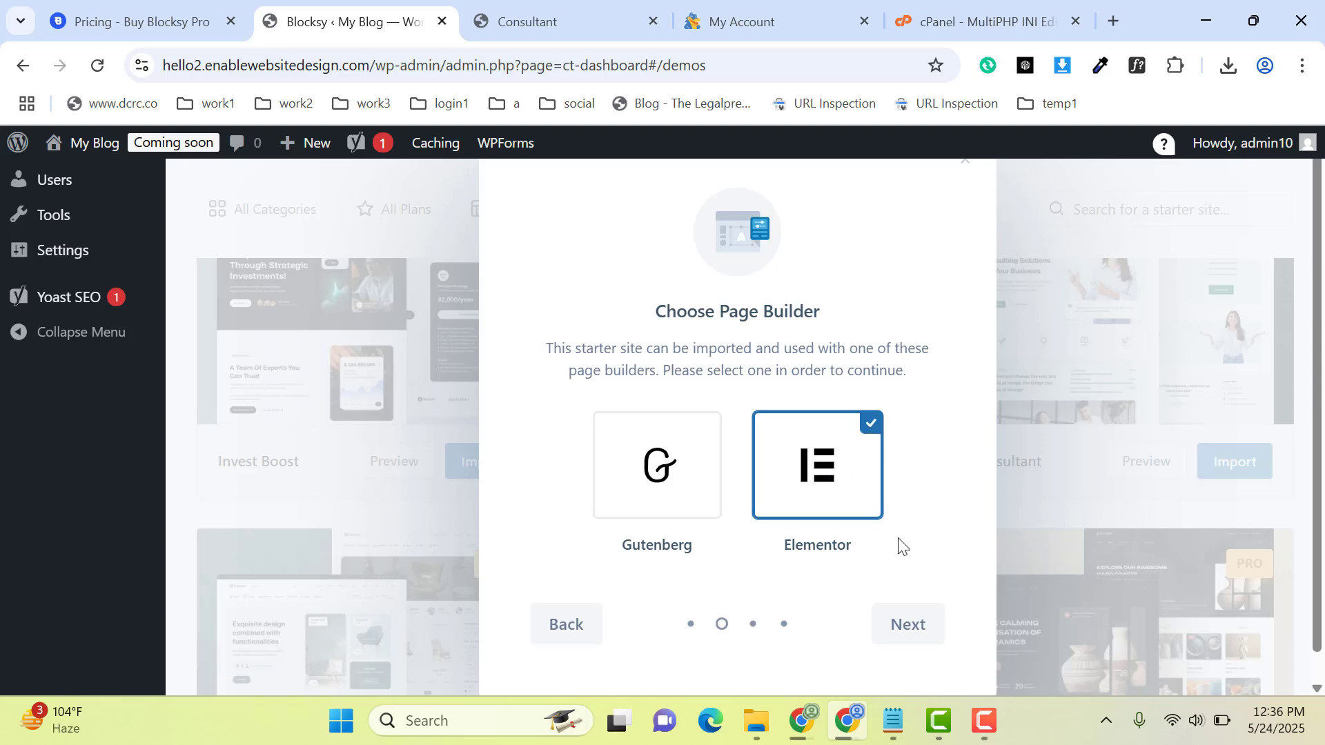
pyautogui.click(905, 625)
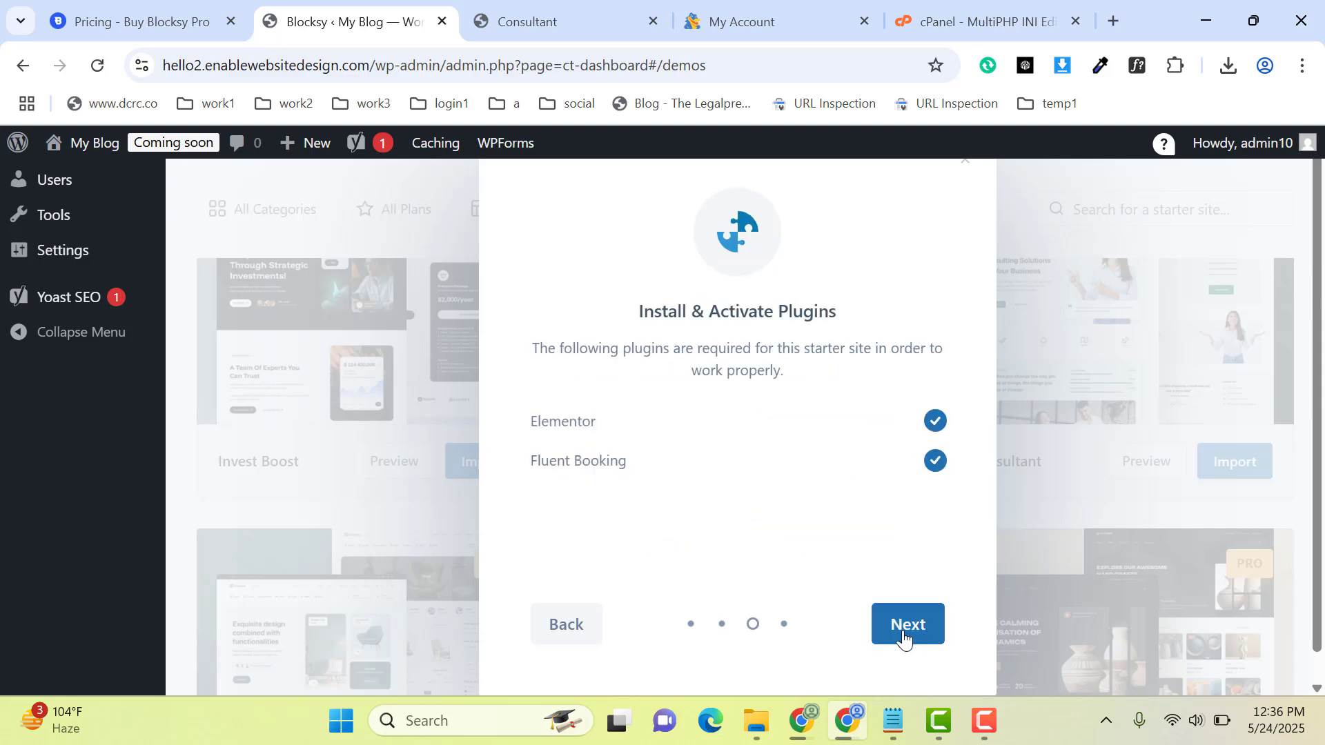
pyautogui.click(904, 637)
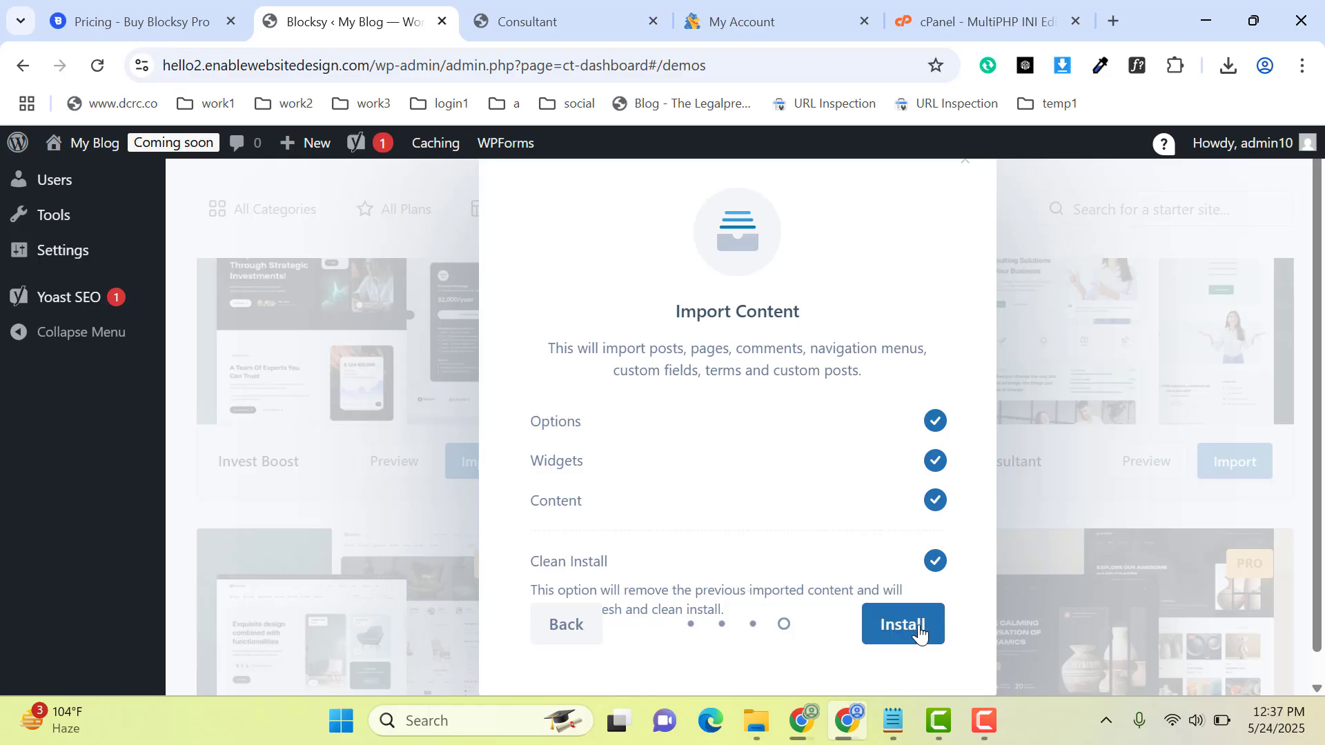
pyautogui.click(904, 624)
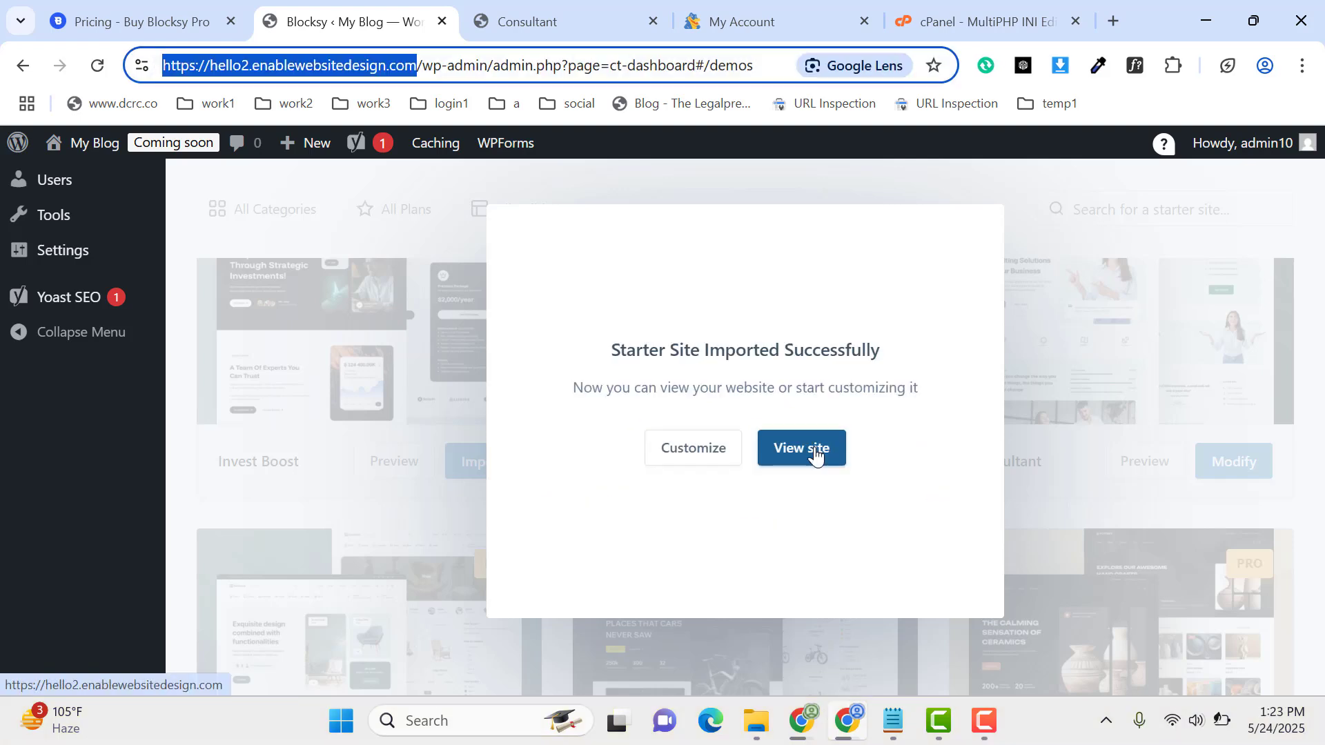
# Step: View the imported site's front end in a browser tab and look over the Consultant homepage
pyautogui.middleClick(816, 453)
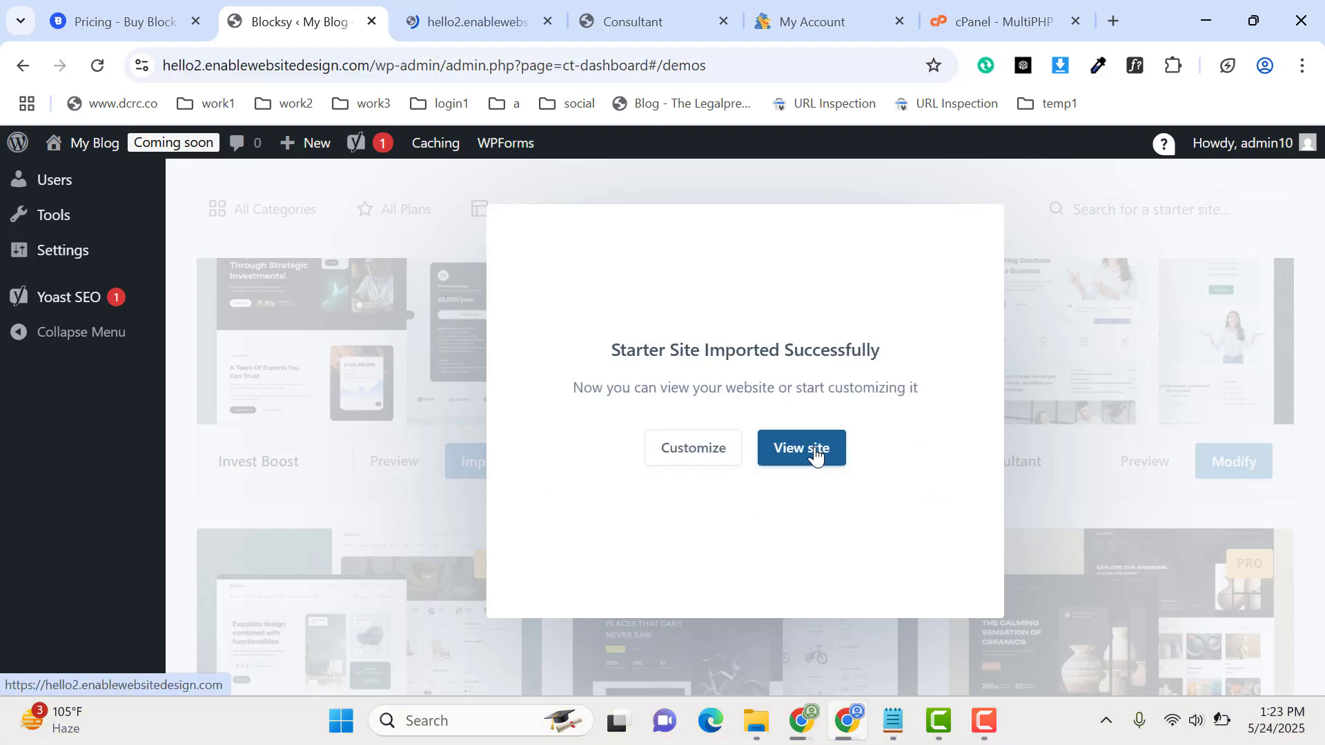
pyautogui.click(485, 8)
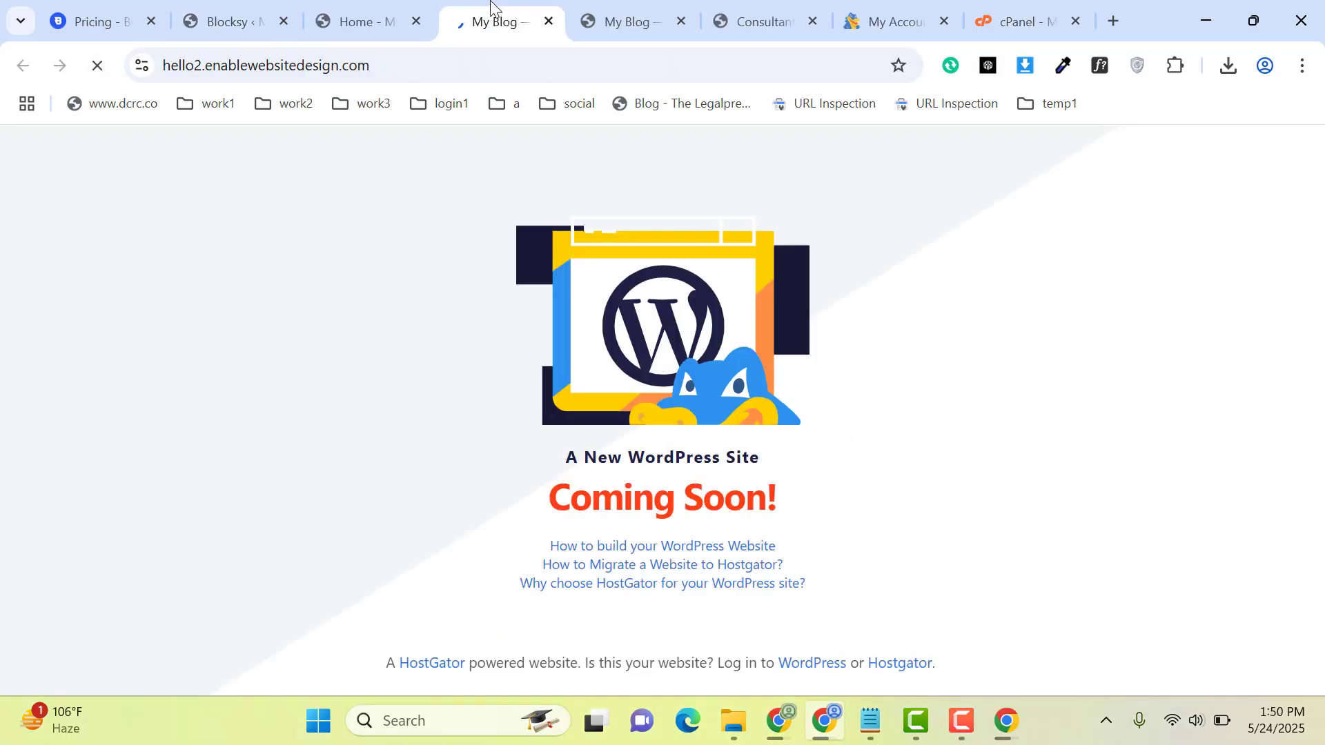
pyautogui.moveTo(491, 6); pyautogui.dragTo(969, 4)
pyautogui.scroll(-1, 800, 425)
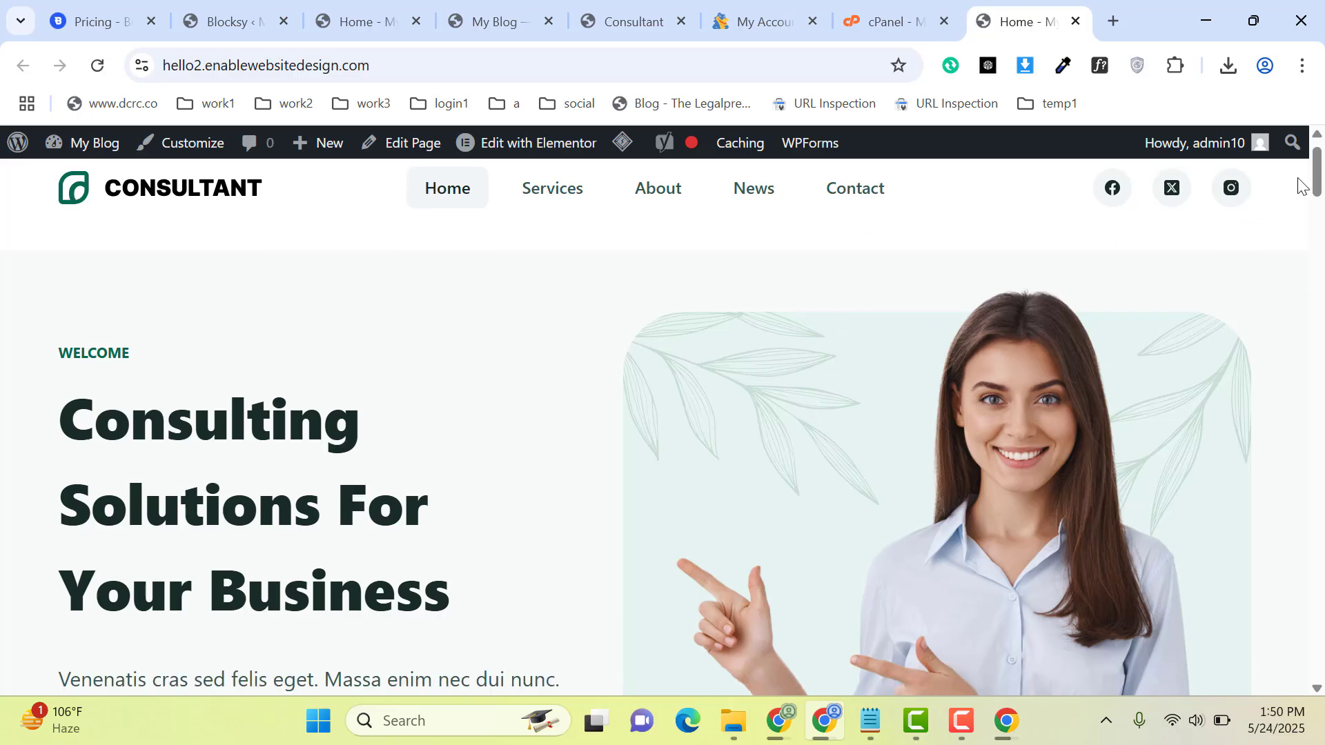
pyautogui.moveTo(1316, 172); pyautogui.dragTo(1311, 151)
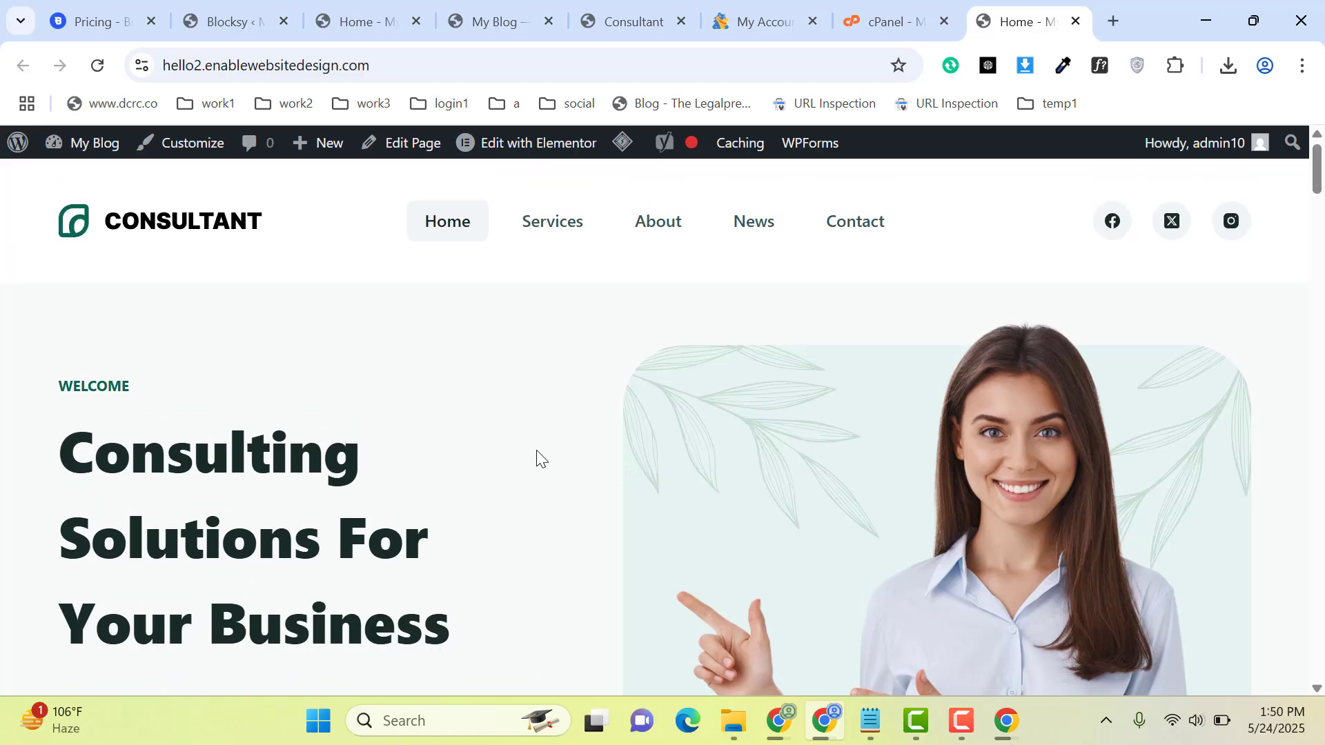
# Step: Open the homepage in the Elementor editor, dismissing the Yoast SEO introduction, and select the hero section's "Welcome" text for editing
pyautogui.middleClick(508, 153)
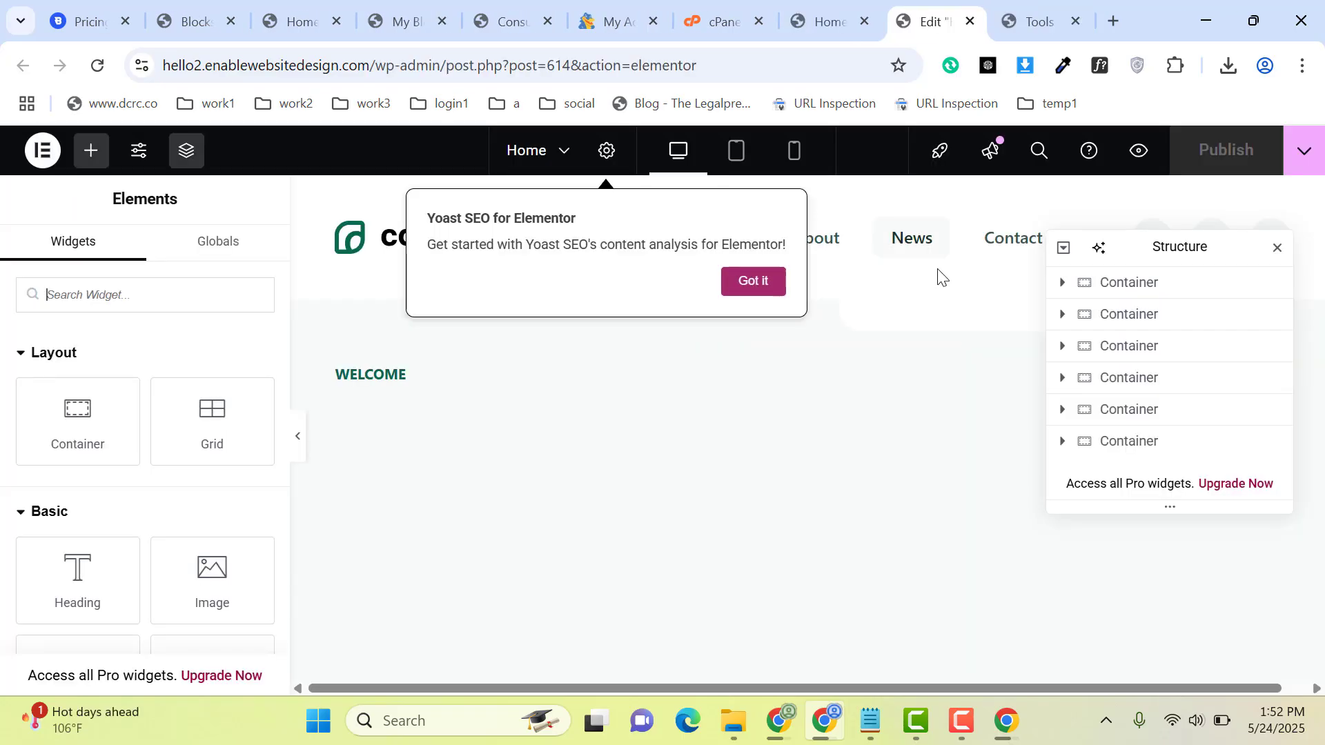
pyautogui.click(754, 283)
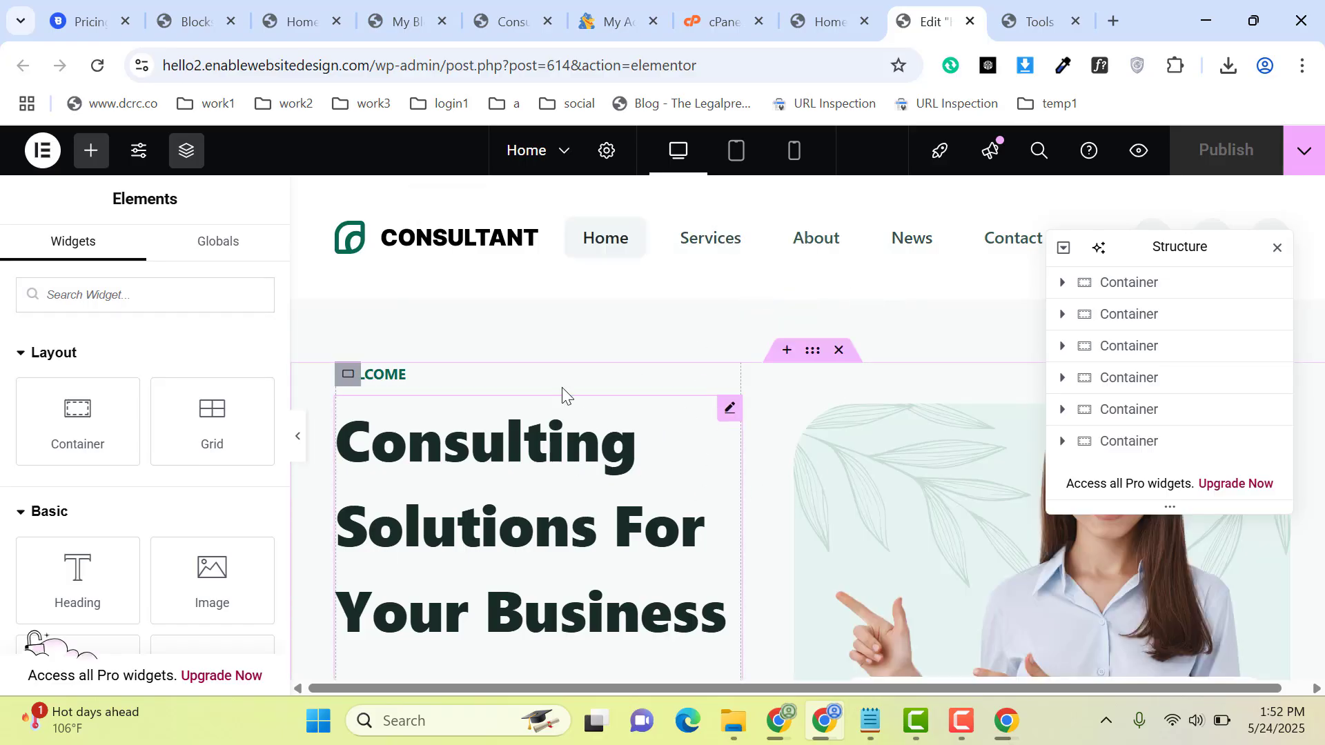
pyautogui.click(509, 374)
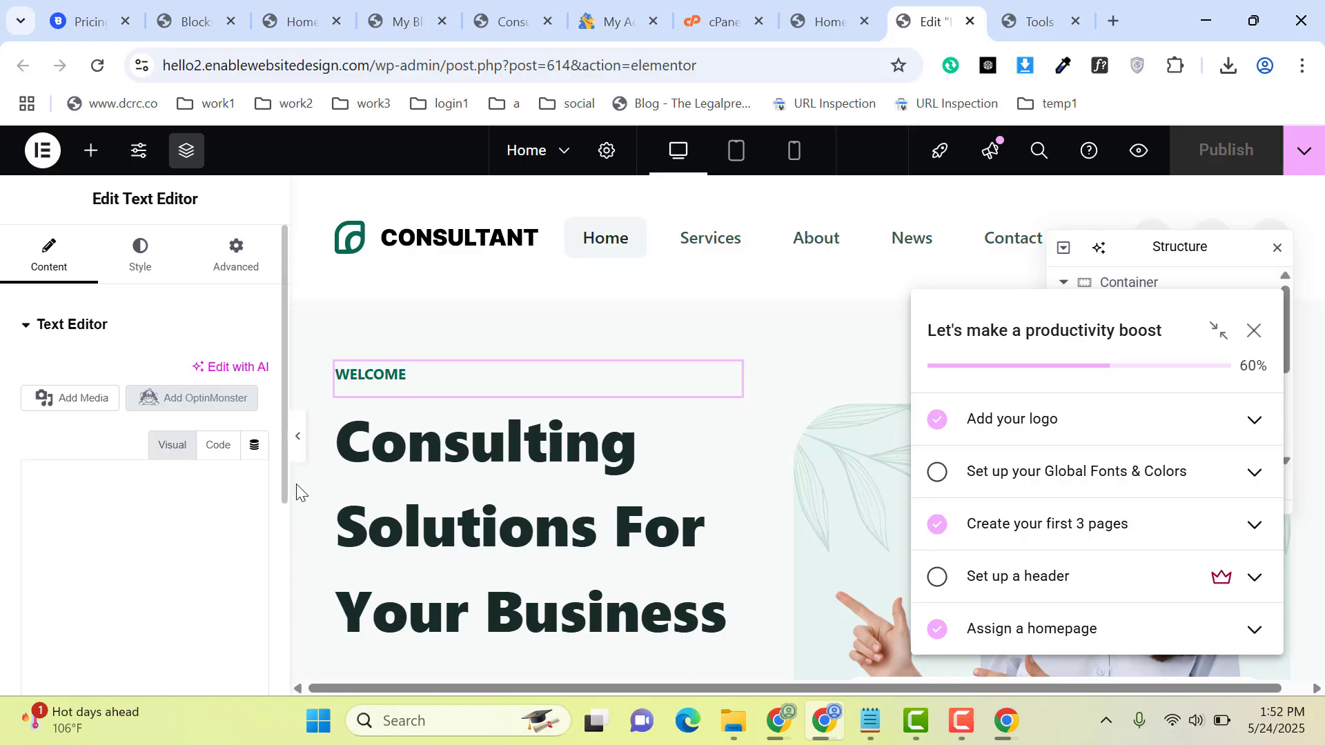
pyautogui.scroll(-5, 281, 532)
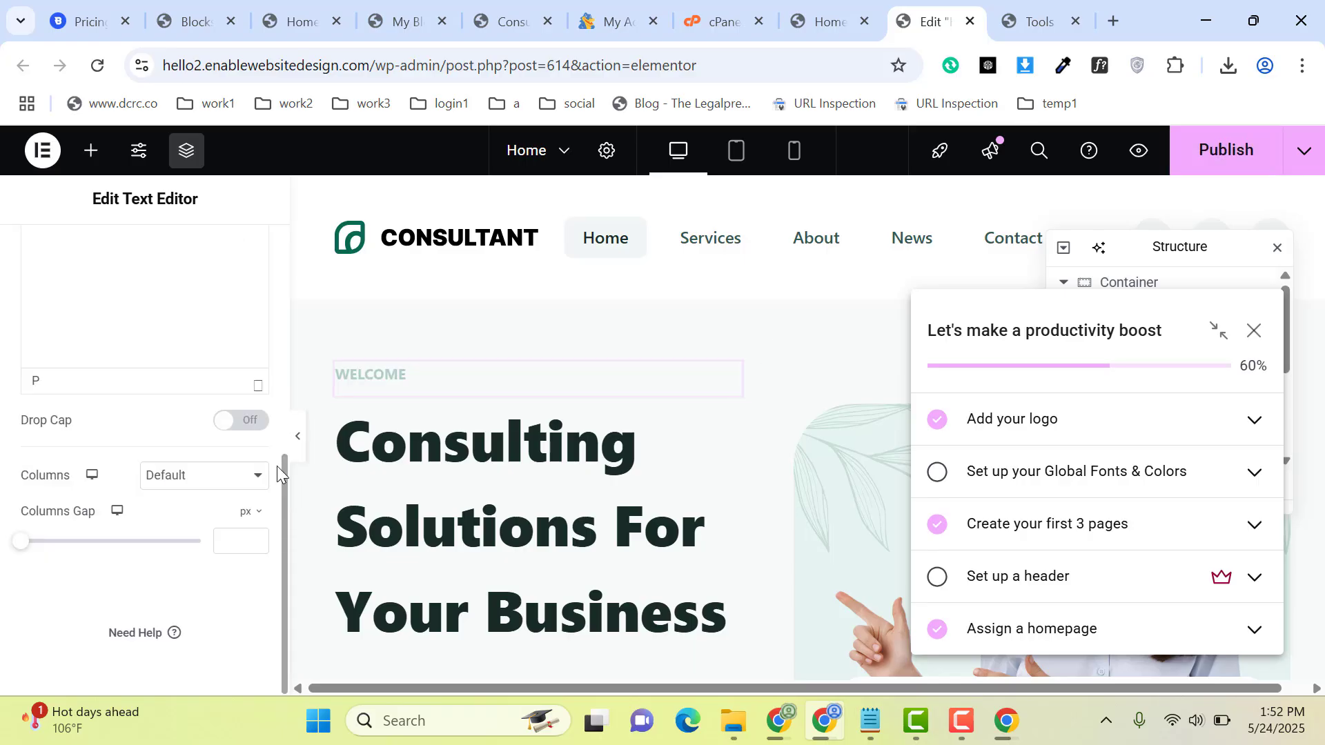
pyautogui.scroll(5, 280, 424)
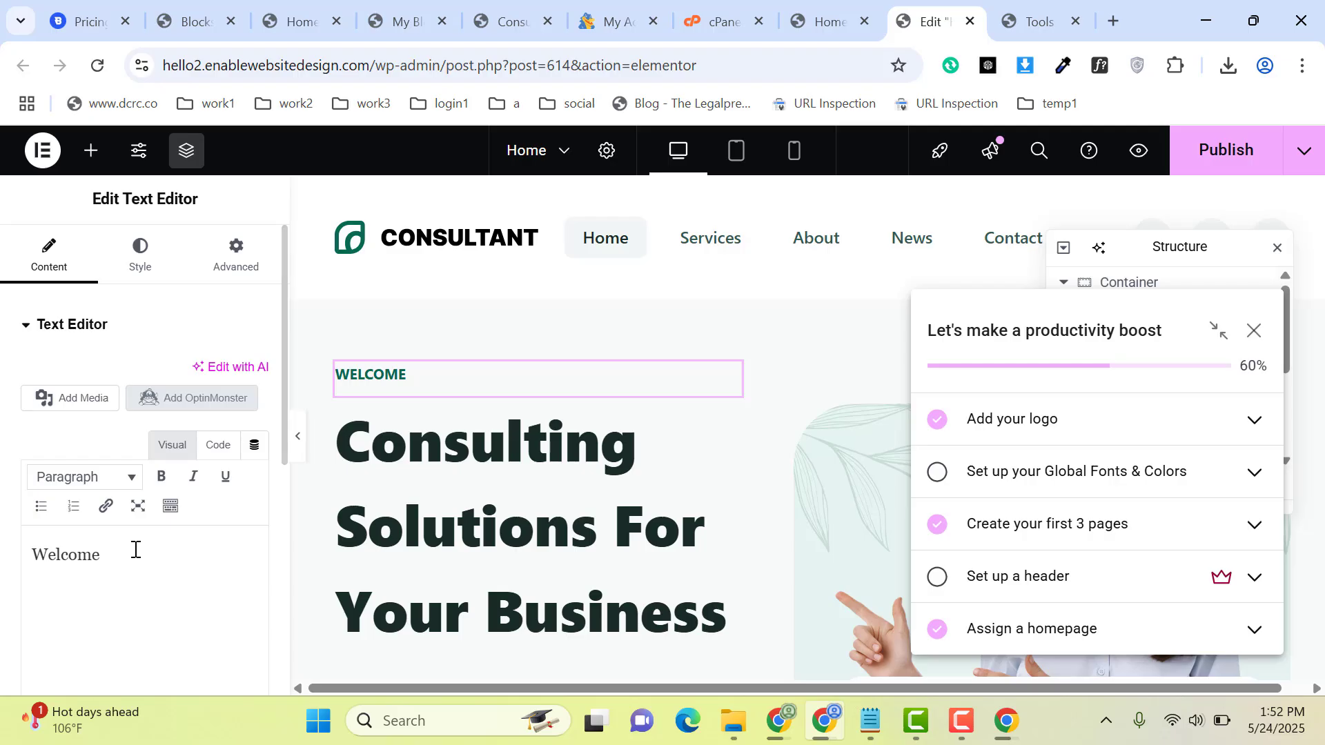
pyautogui.moveTo(135, 552); pyautogui.dragTo(2, 554)
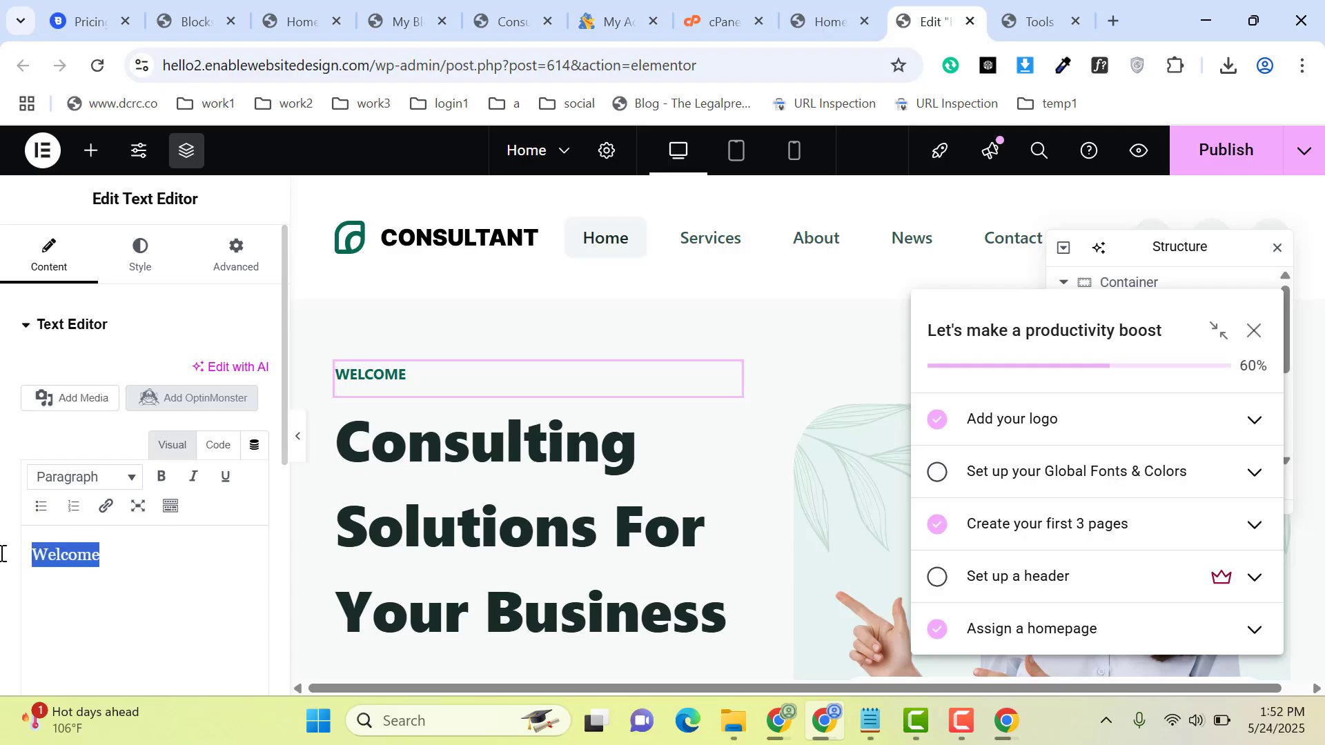
# Step: Open the "Consulting Solutions For Your Business" heading for editing, dismiss the setup checklist and open the hero image container's style settings
pyautogui.click(487, 507)
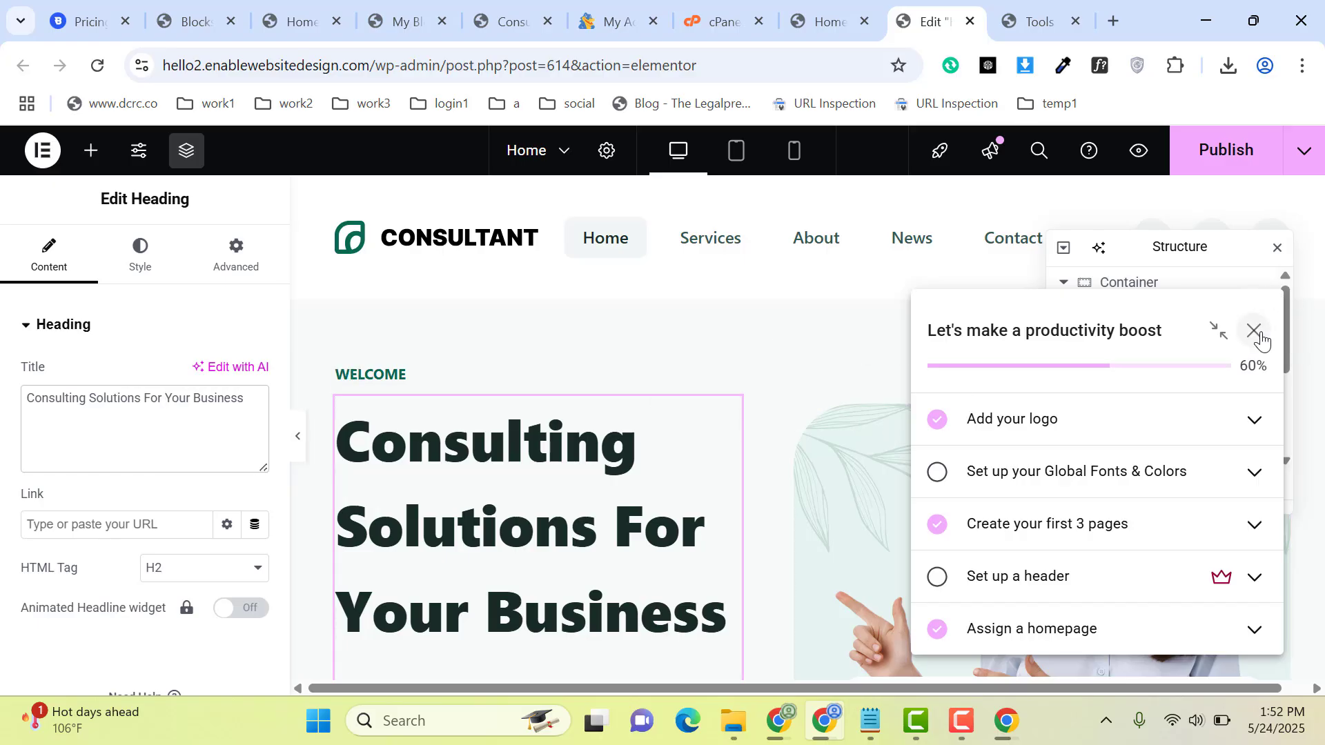
pyautogui.click(1223, 335)
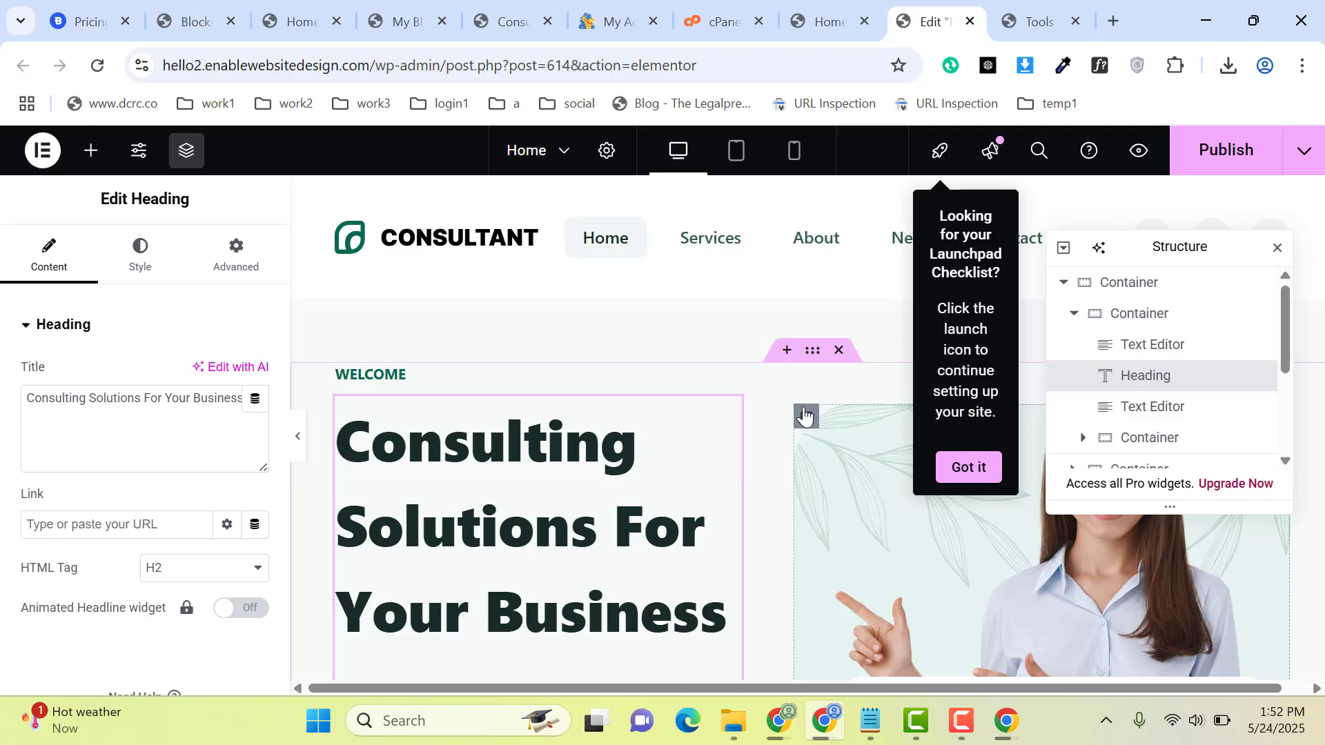
pyautogui.click(804, 416)
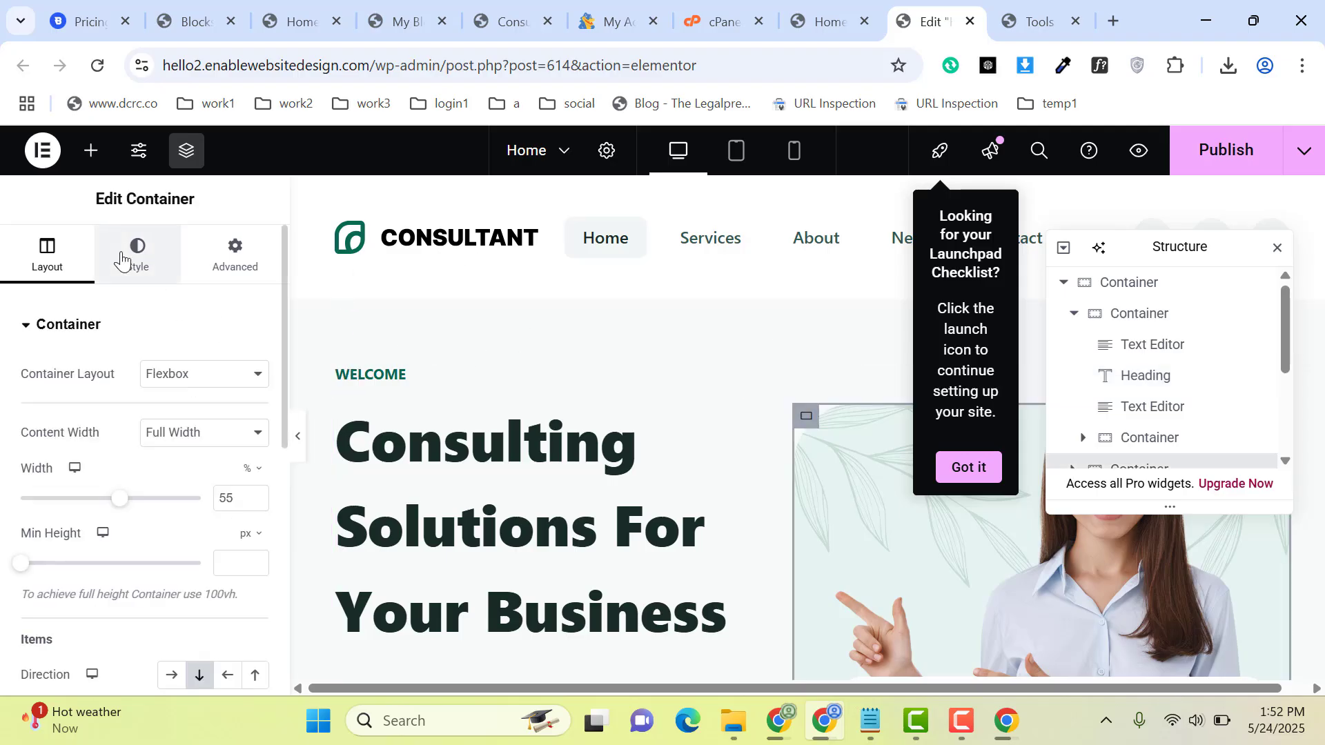
pyautogui.click(122, 261)
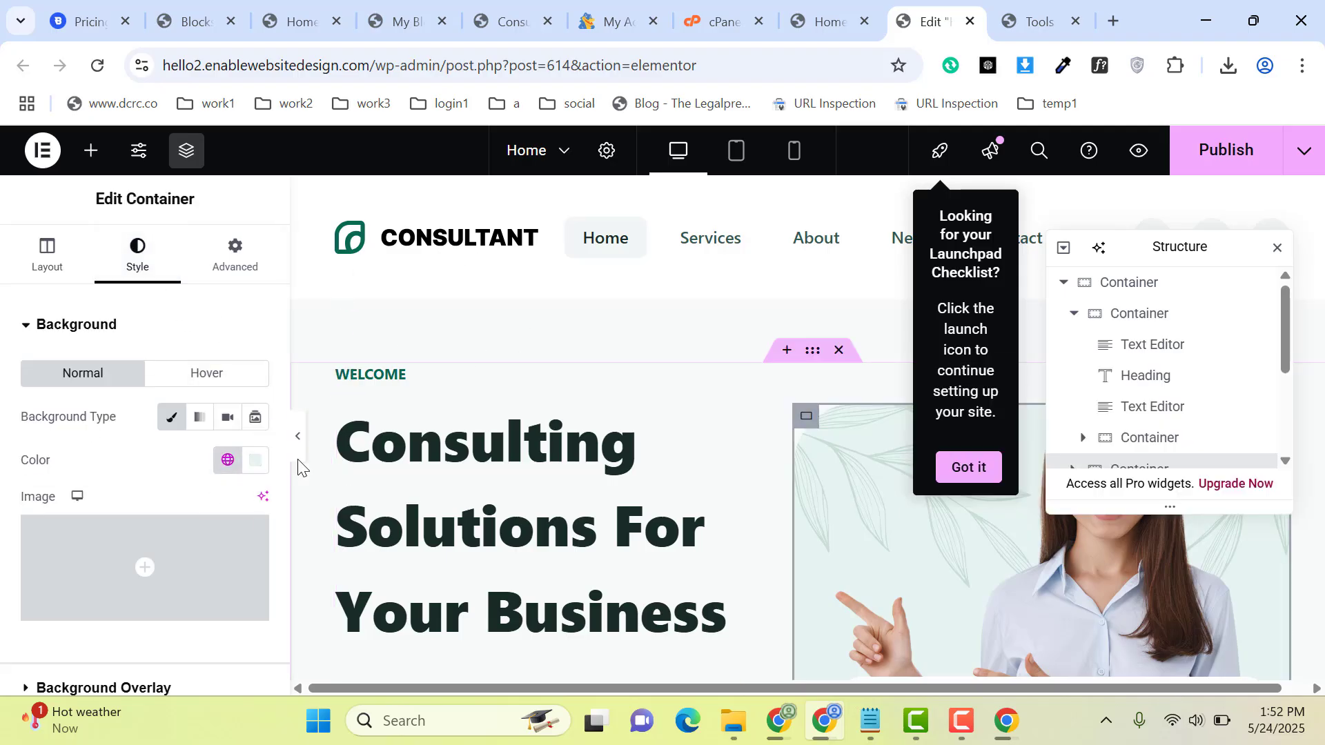
# Step: Show the hero image container's Background Overlay options and close the page Structure view
pyautogui.click(142, 326)
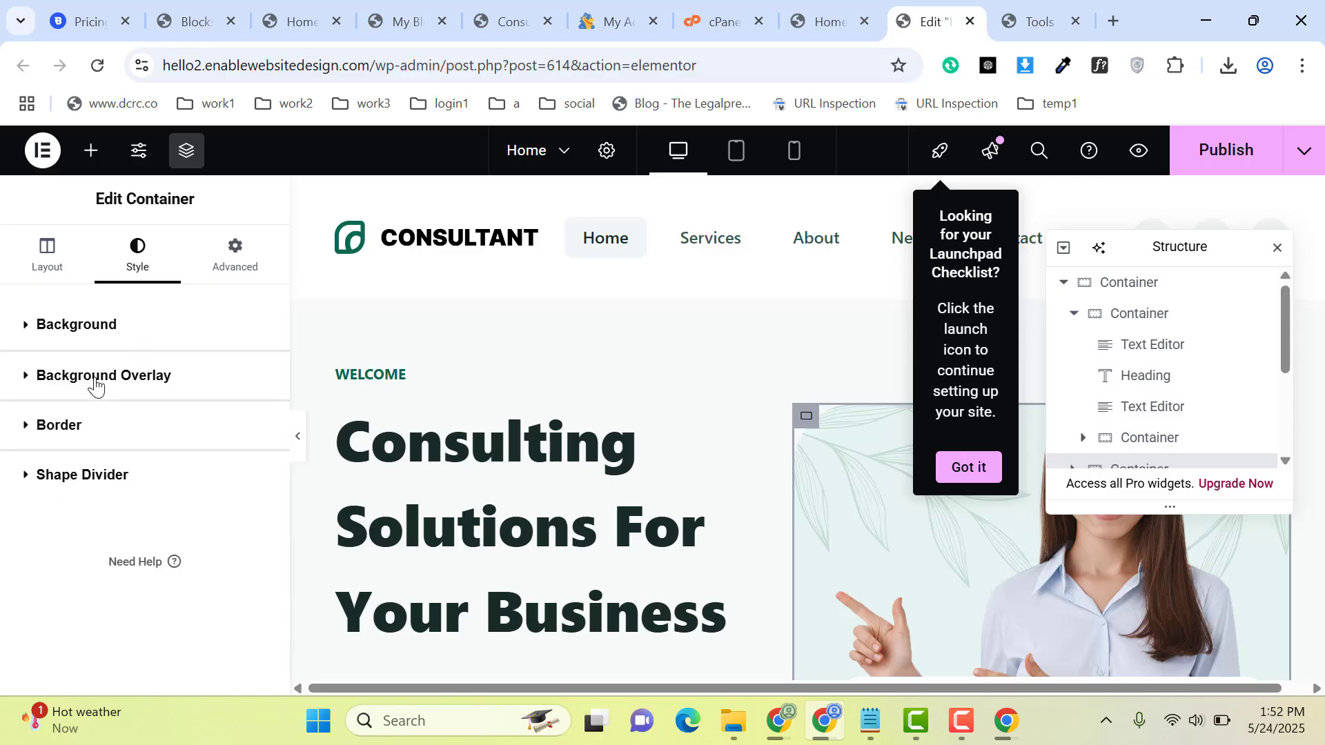
pyautogui.click(96, 378)
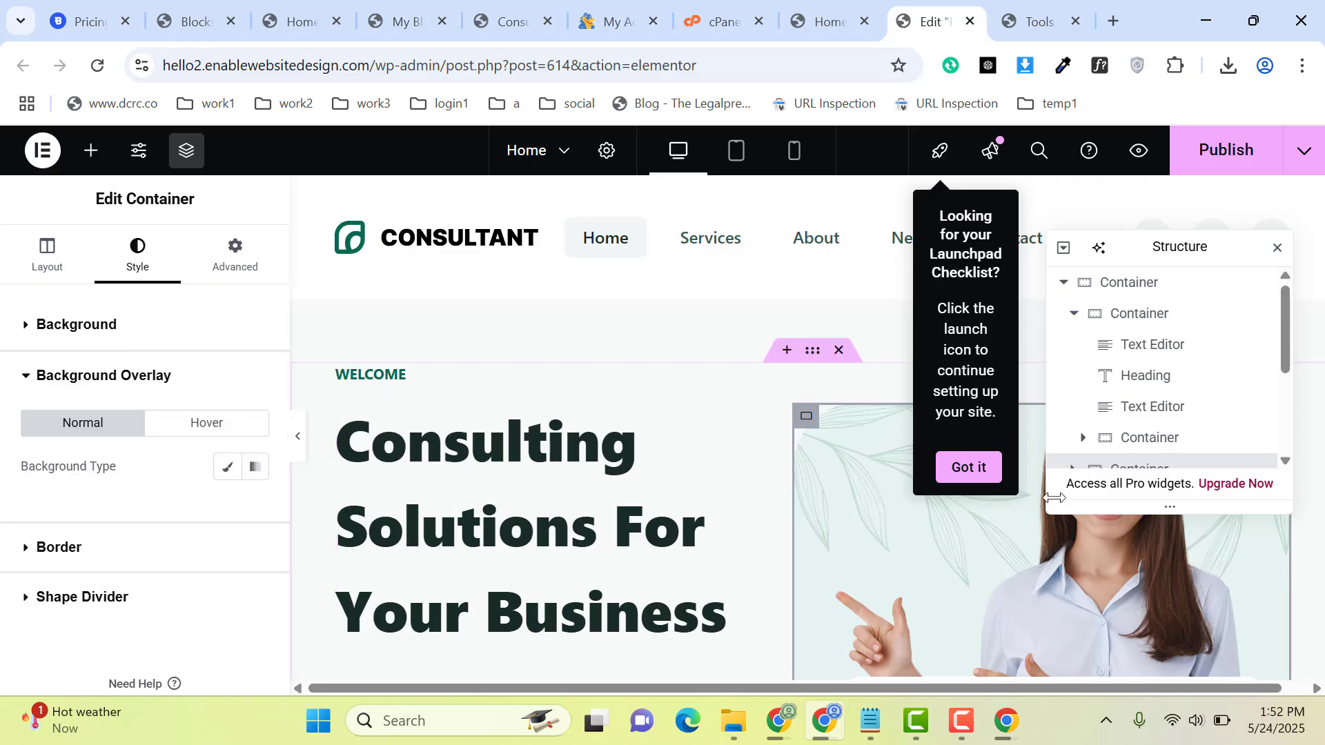
pyautogui.click(1277, 248)
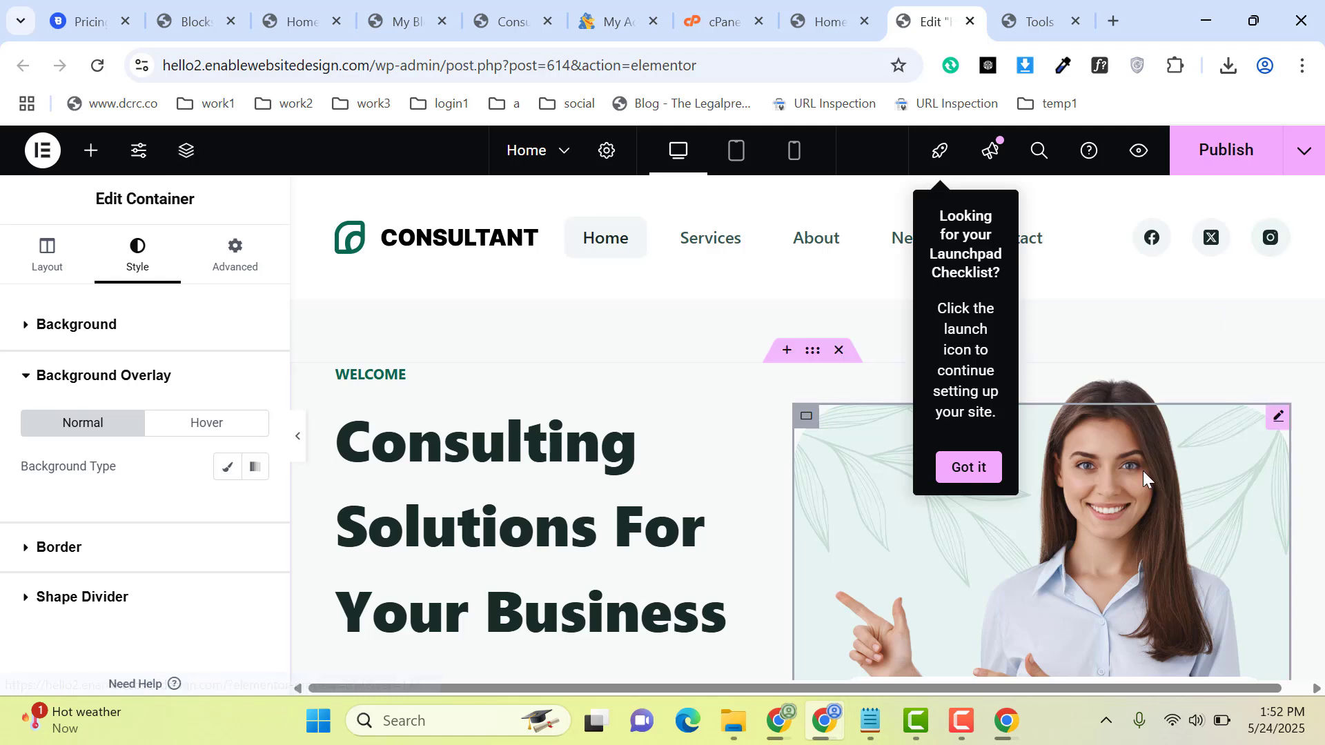
# Step: Open the hero image for editing, followed by the style settings of the whole hero section container
pyautogui.click(1275, 422)
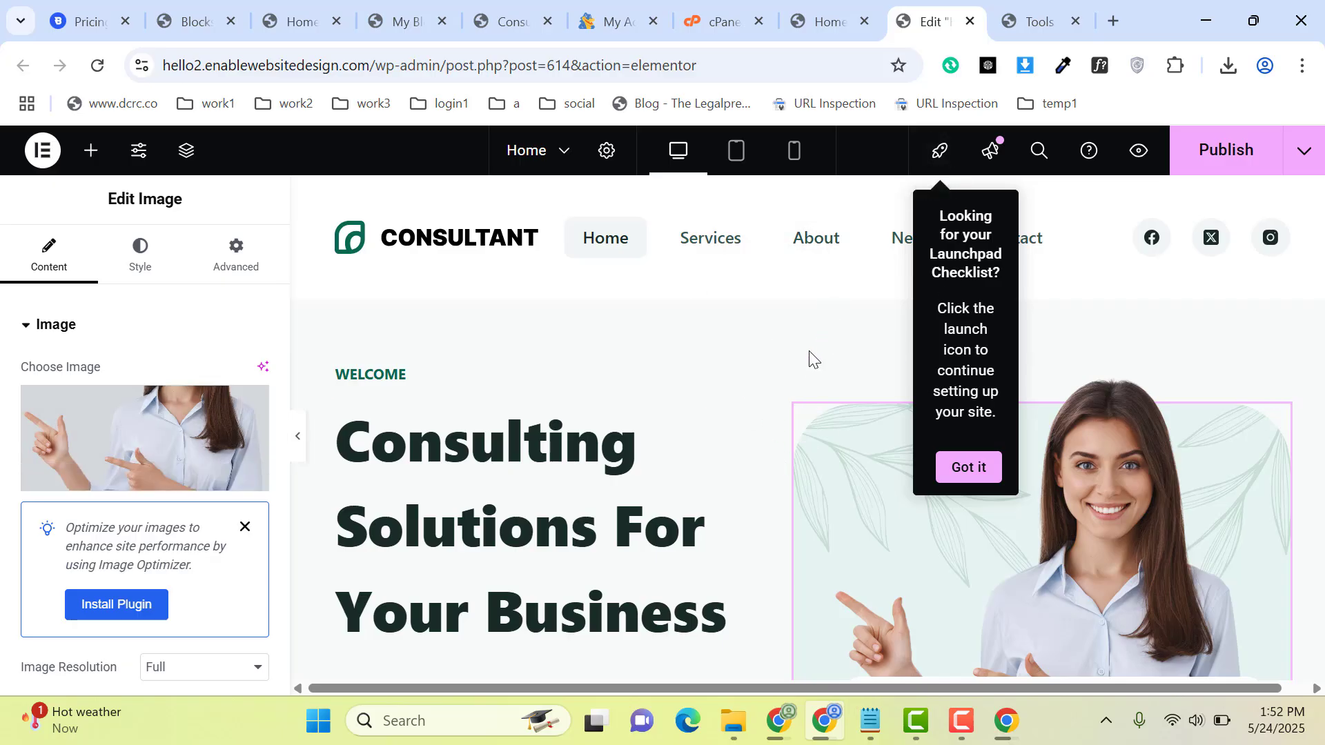
pyautogui.click(811, 353)
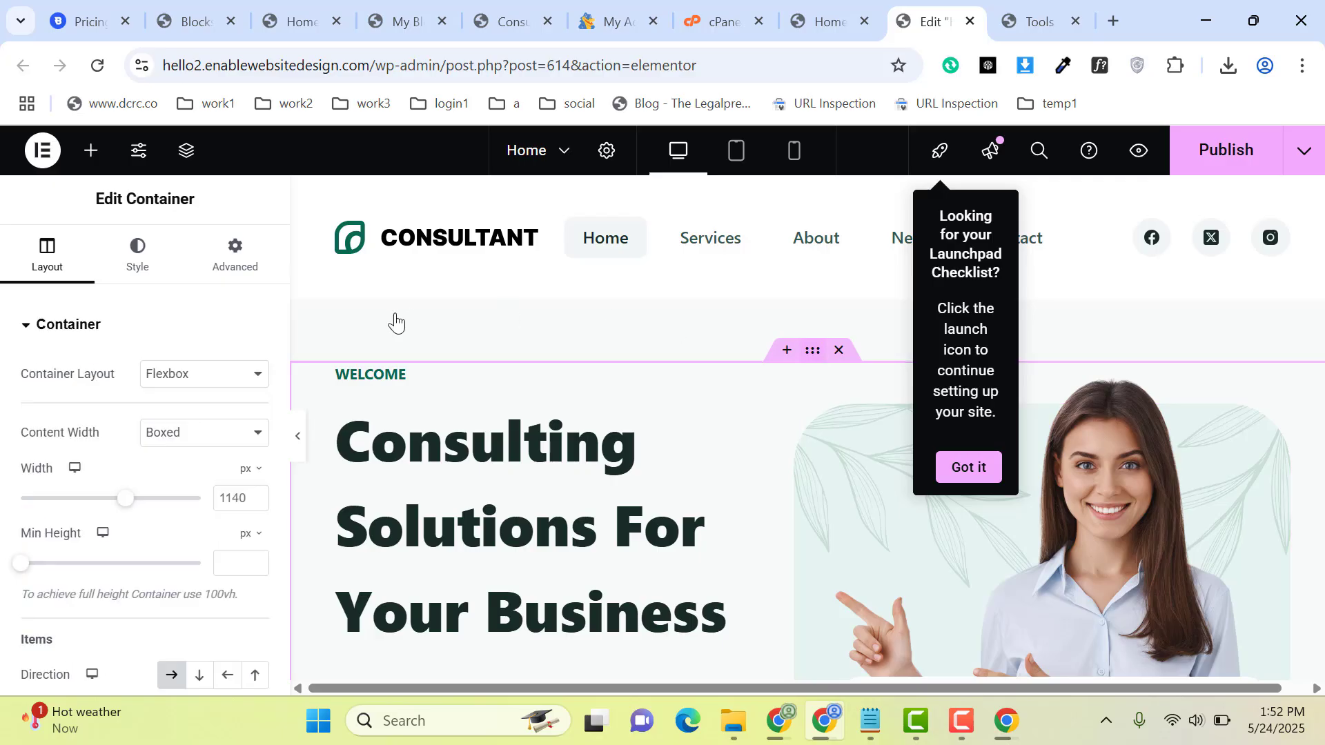
pyautogui.click(132, 249)
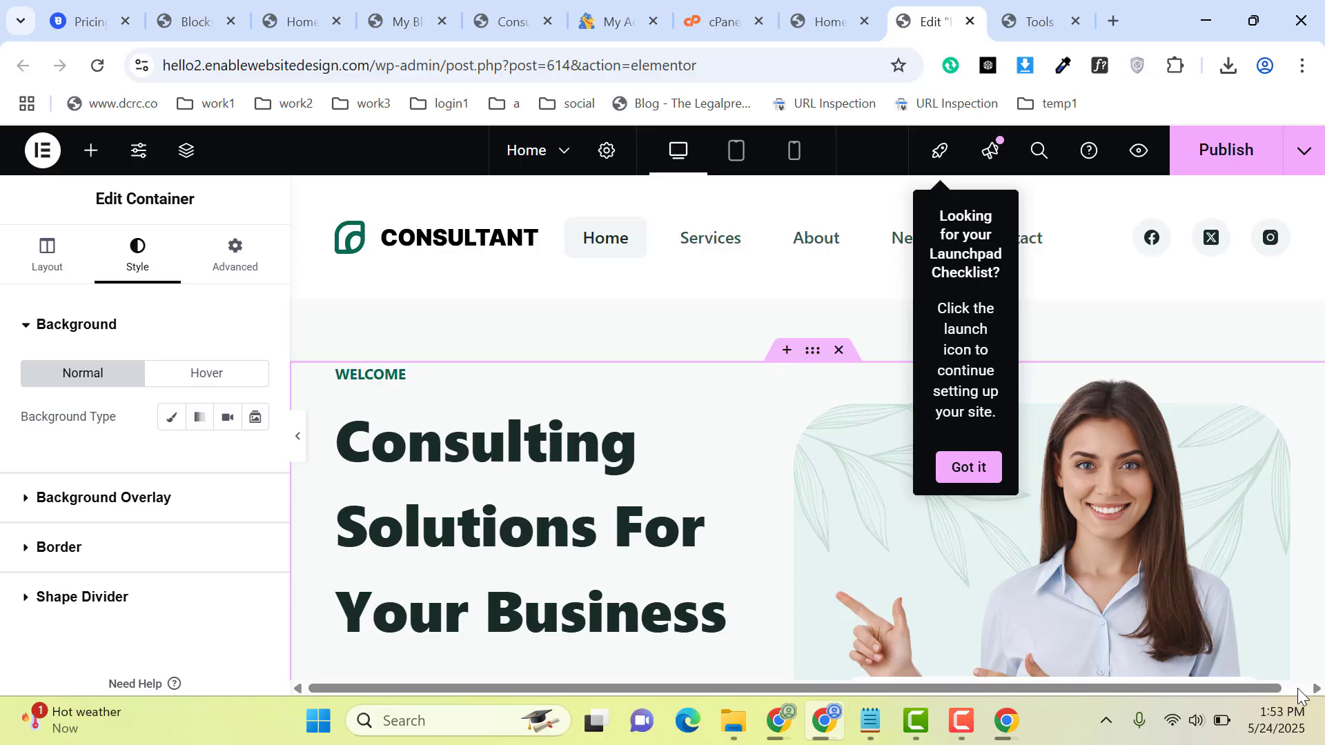
pyautogui.moveTo(1264, 689); pyautogui.dragTo(1294, 655)
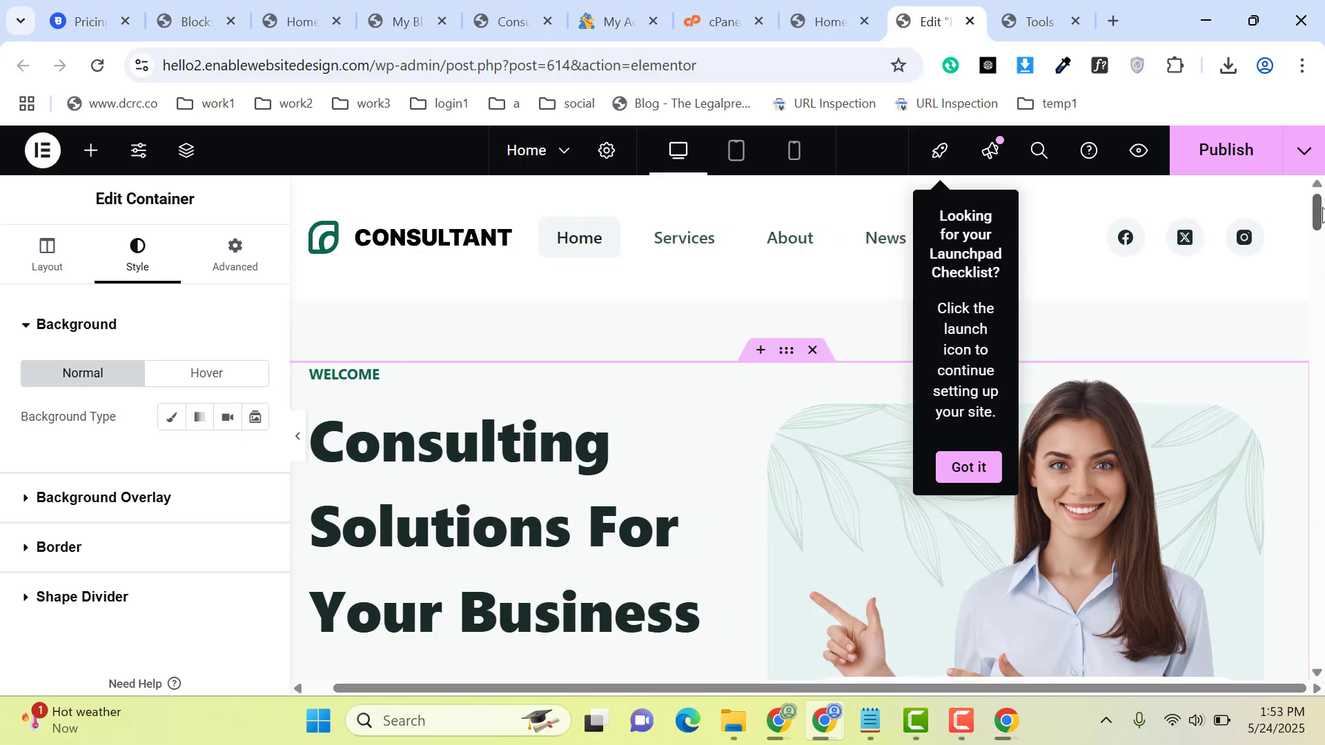
pyautogui.moveTo(1322, 207); pyautogui.dragTo(1322, 249)
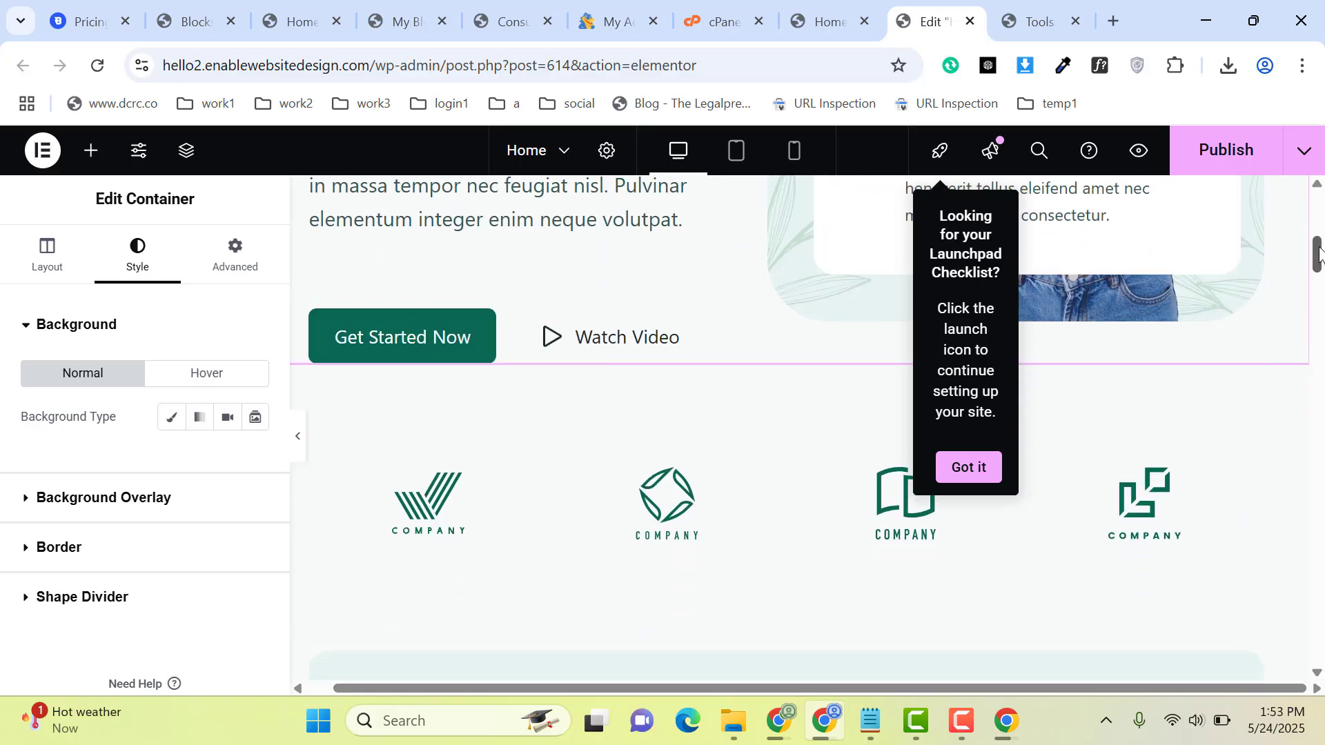
pyautogui.click(449, 339)
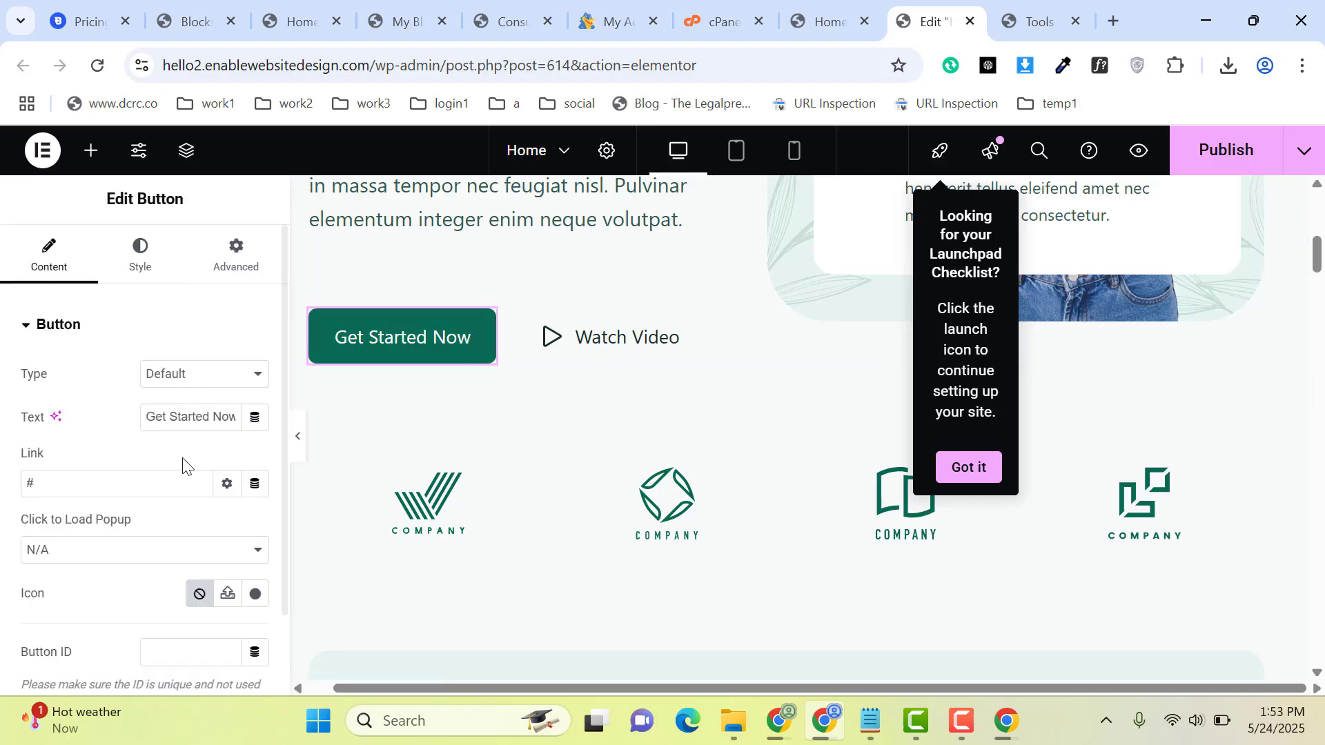
pyautogui.moveTo(136, 483); pyautogui.dragTo(20, 504)
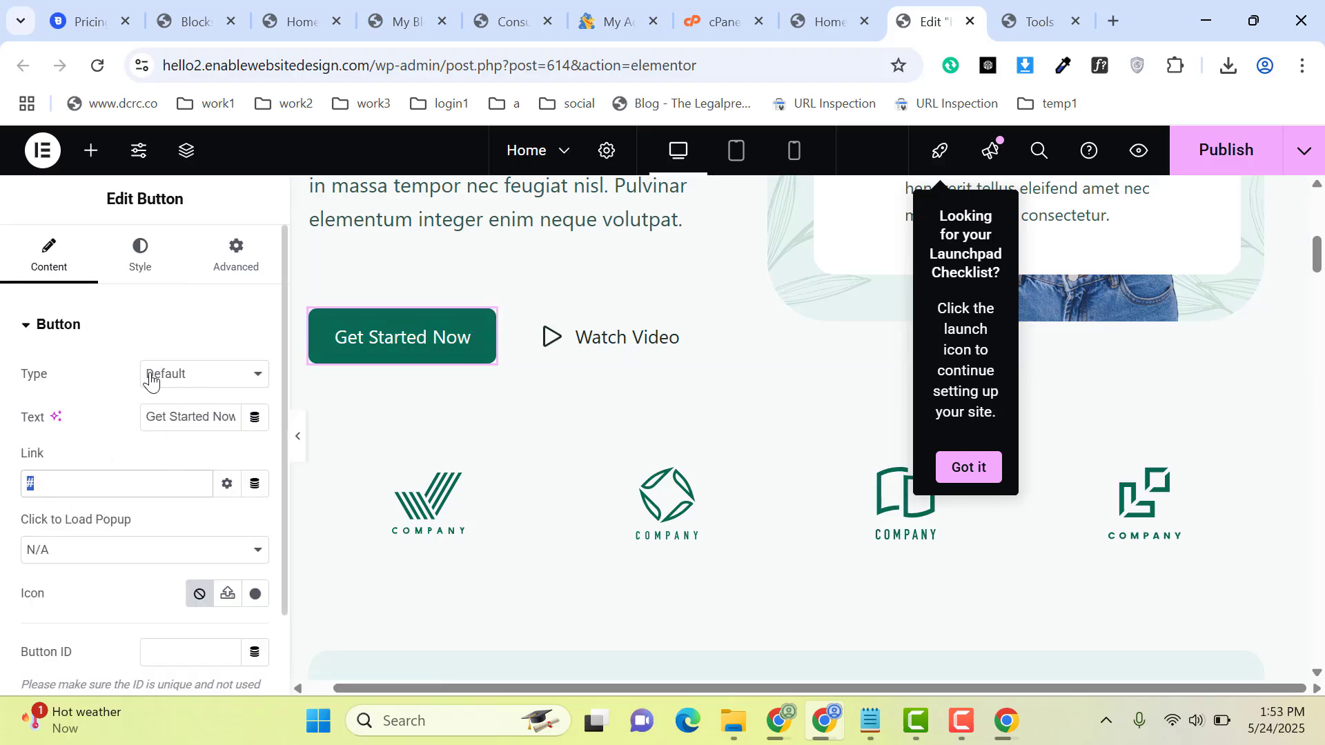
pyautogui.moveTo(370, 64); pyautogui.dragTo(237, 216)
pyautogui.hotkey('ctrl', 'c')
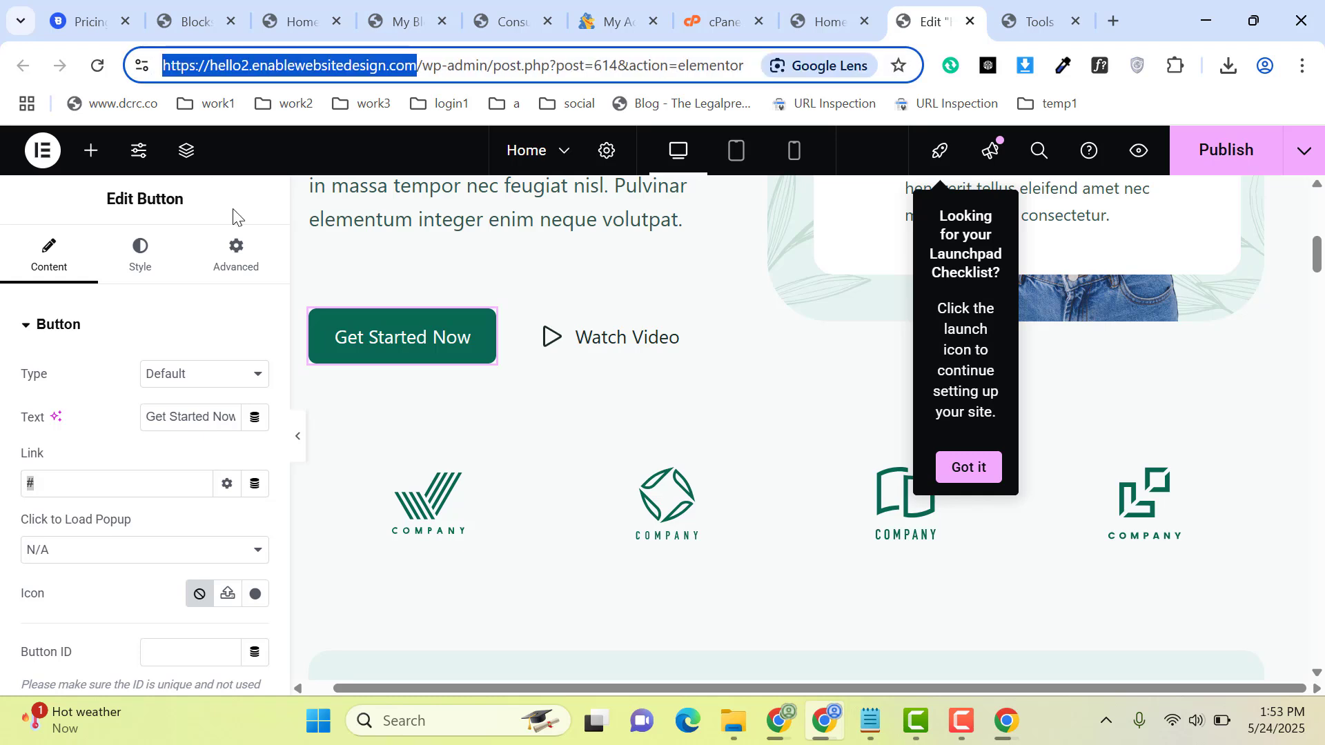
pyautogui.click(62, 482)
pyautogui.hotkey('ctrl', 'v')
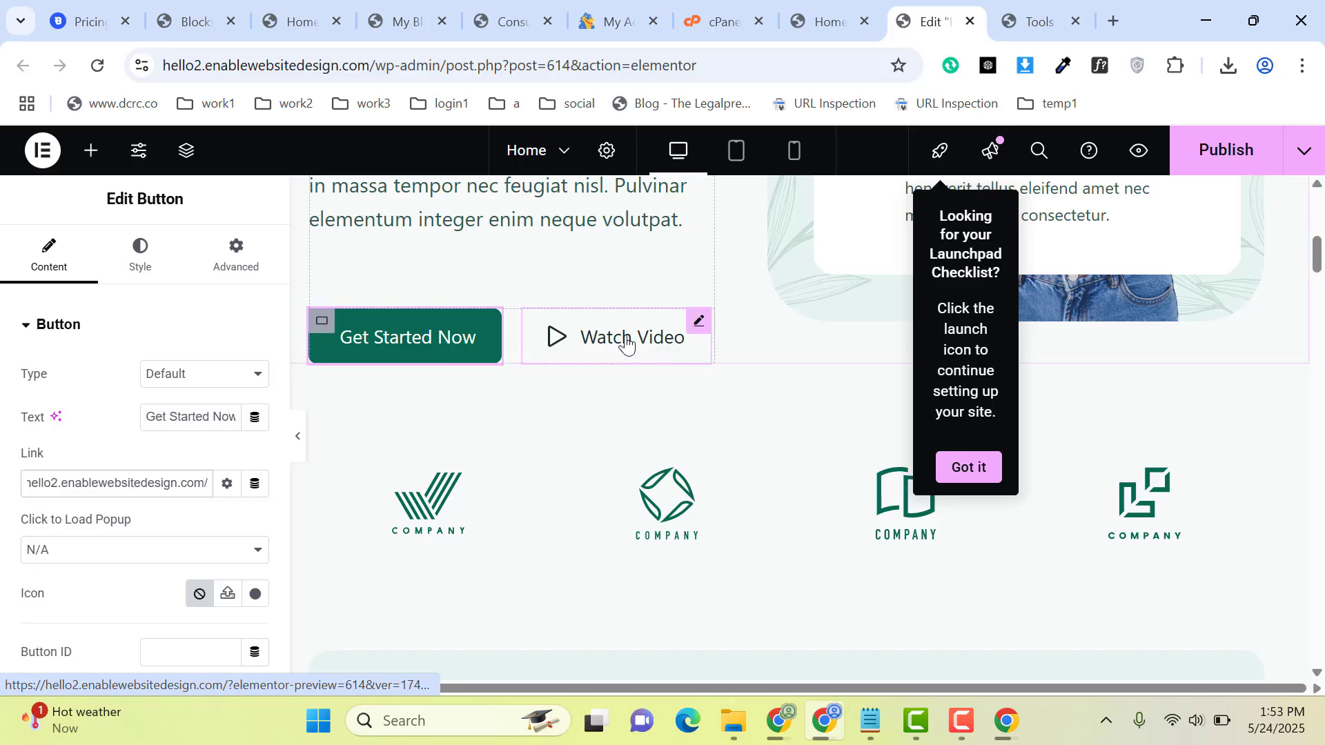
# Step: Open the second company logo icon and the "When you change the way you look at things" heading for editing
pyautogui.click(681, 516)
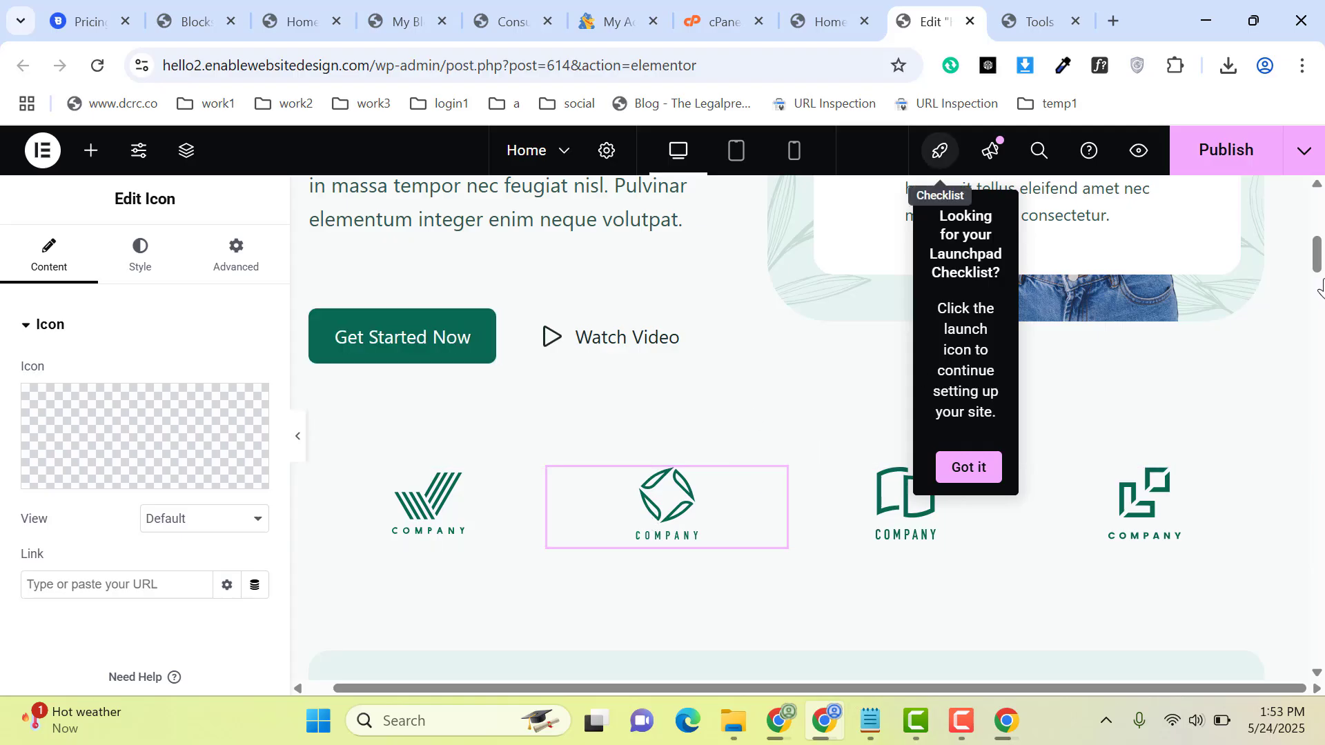
pyautogui.scroll(-2, 1322, 299)
pyautogui.moveTo(1322, 292)
pyautogui.mouseDown()
pyautogui.moveTo(1320, 309)
pyautogui.moveTo(1318, 284)
pyautogui.mouseUp()
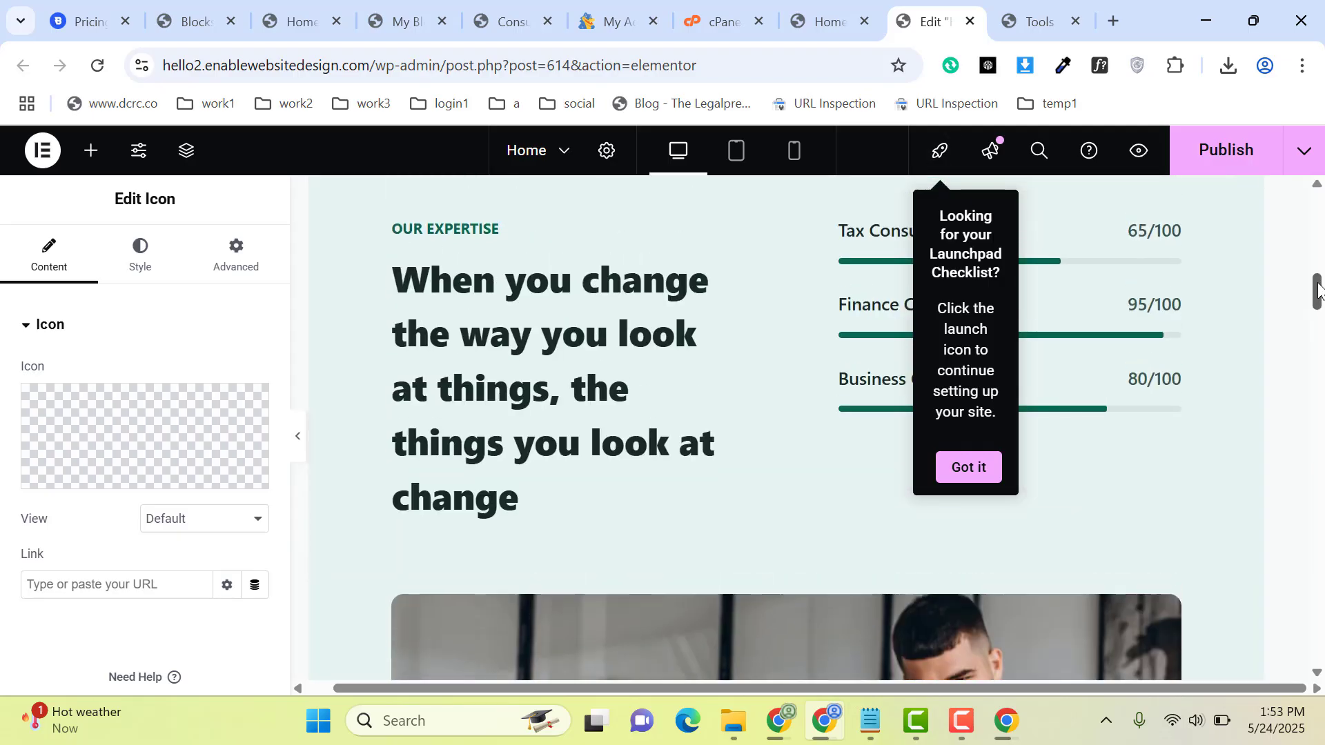
pyautogui.click(692, 293)
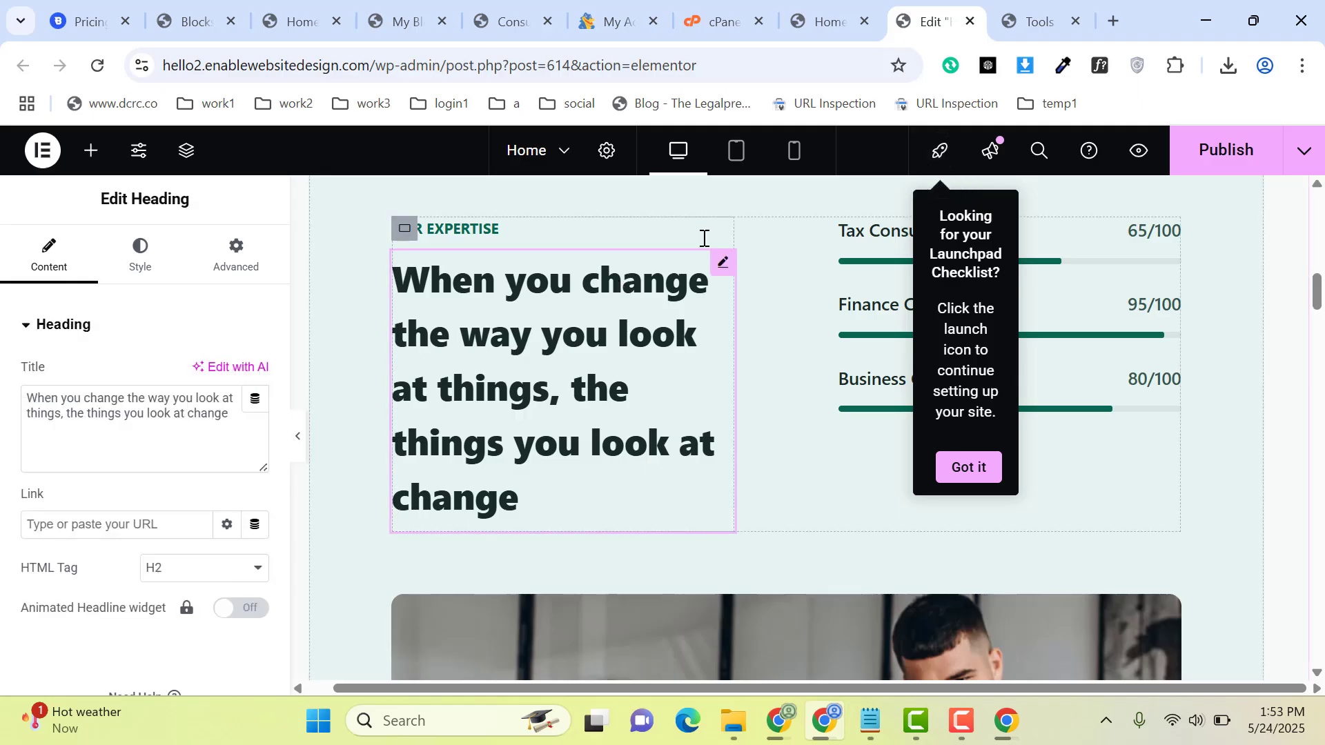
pyautogui.moveTo(1317, 307); pyautogui.dragTo(1318, 111)
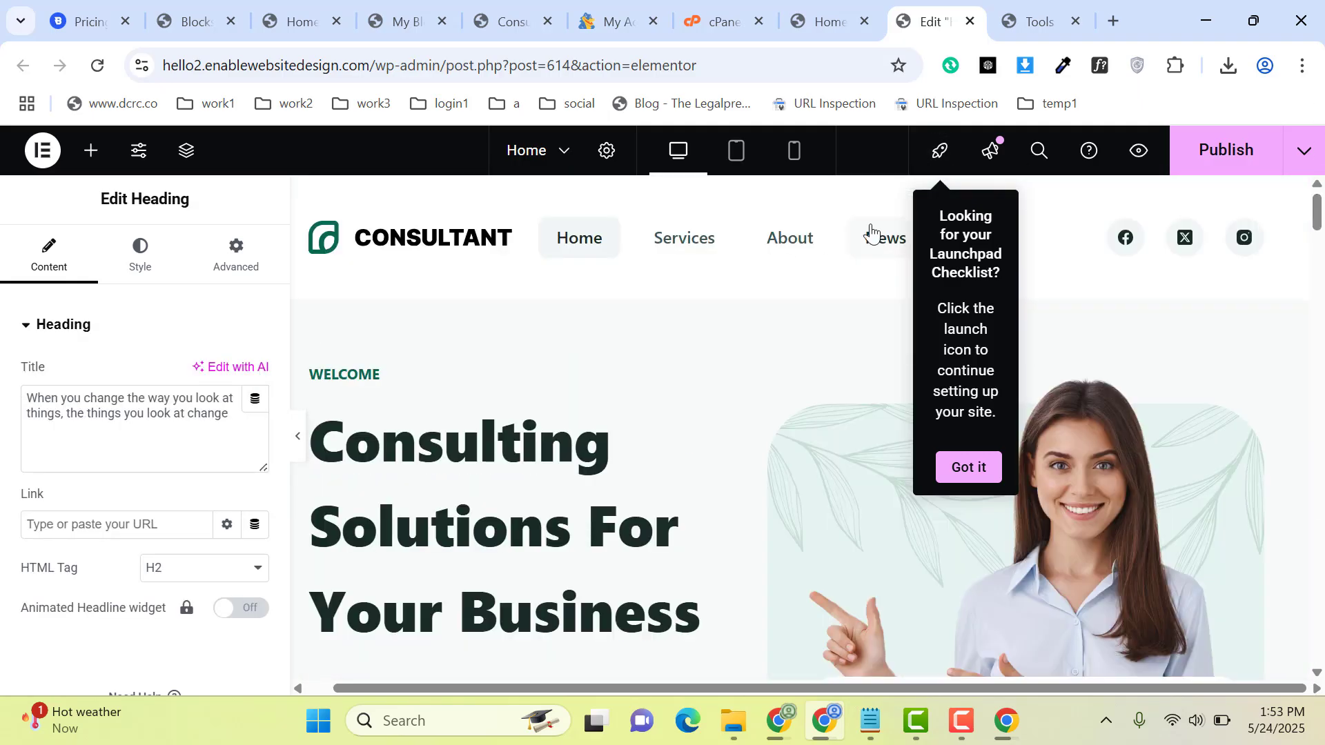
# Step: Open the theme Customizer in a new browser tab from the site's front-end homepage
pyautogui.click(821, 20)
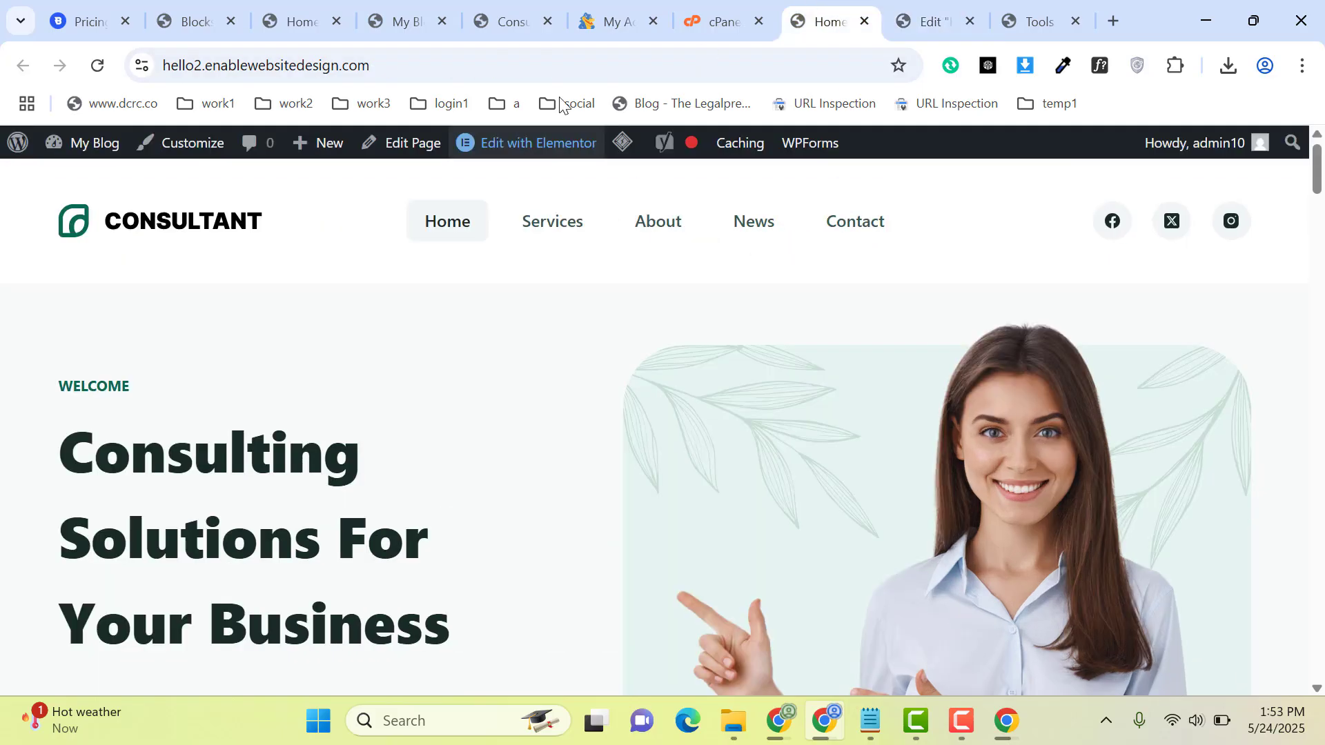
pyautogui.middleClick(182, 149)
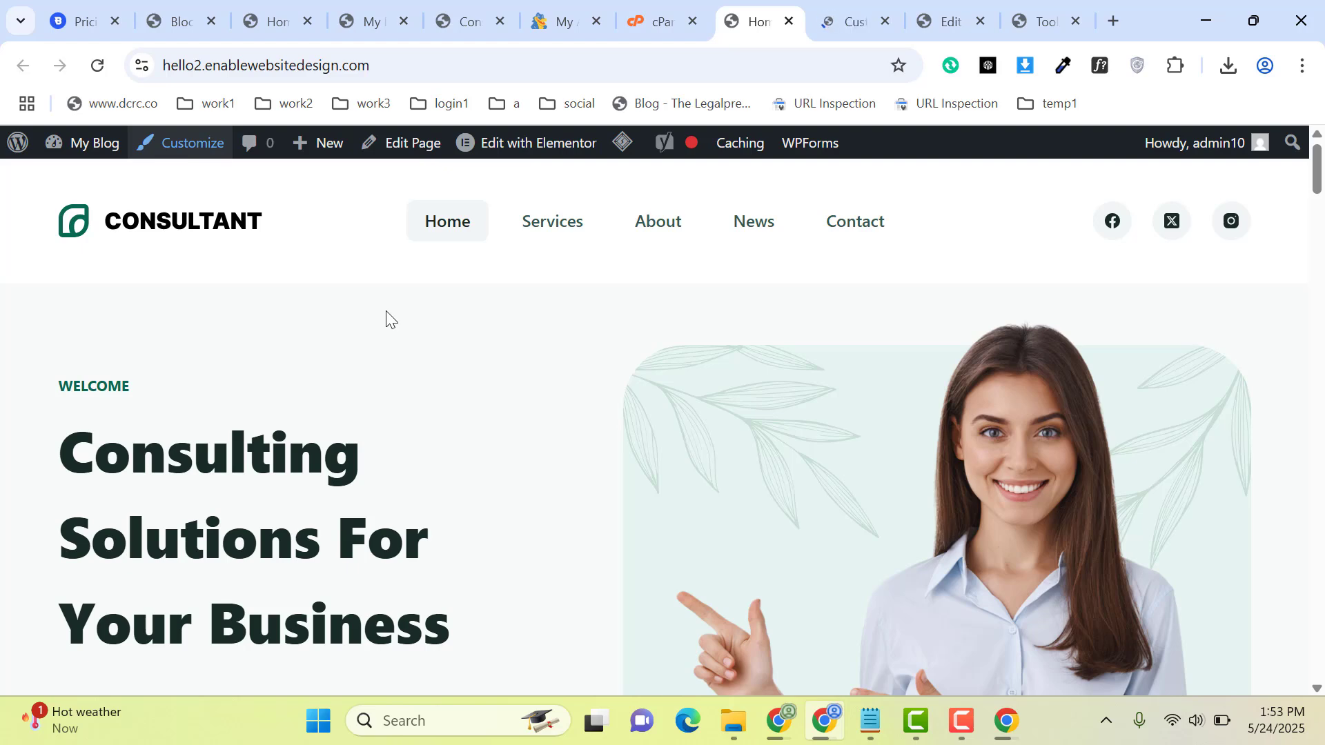
pyautogui.click(859, 9)
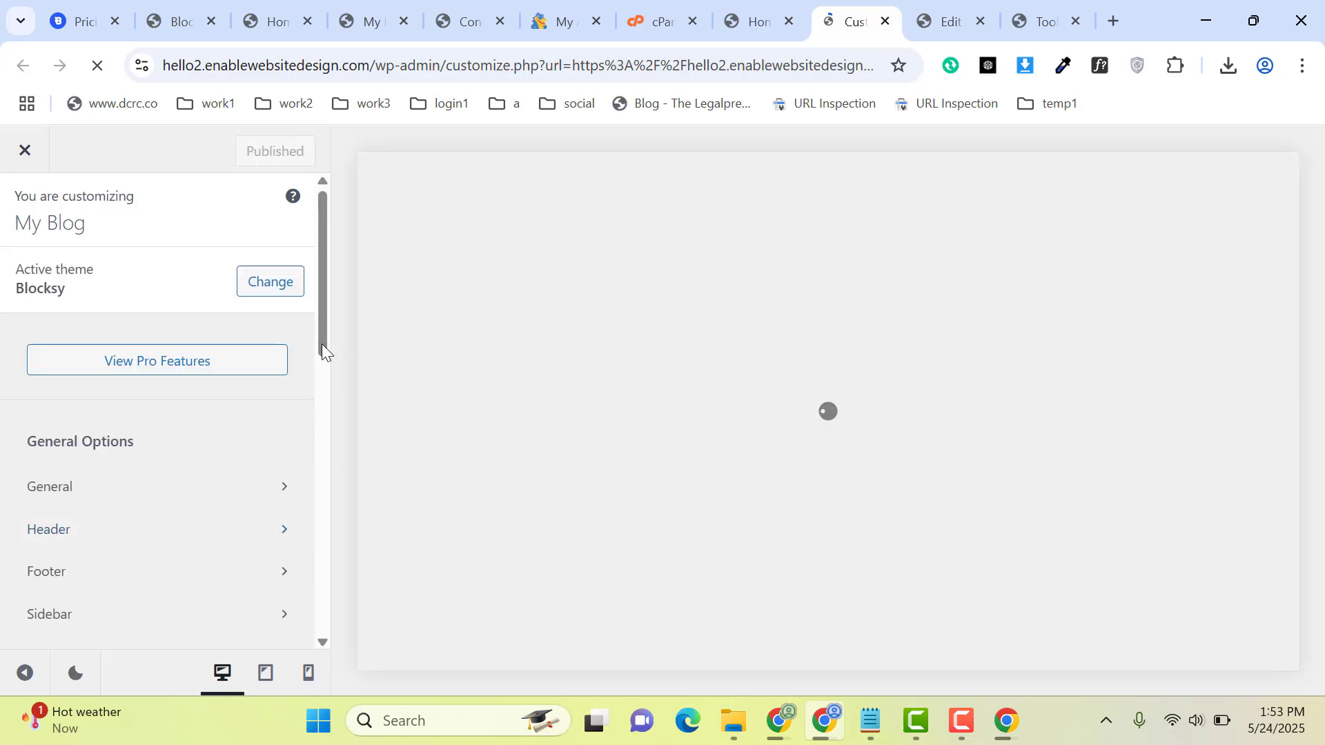
# Step: Open the Customizer's Header builder and look at the settings of its Logo and Menu 1 elements
pyautogui.moveTo(322, 352); pyautogui.dragTo(319, 419)
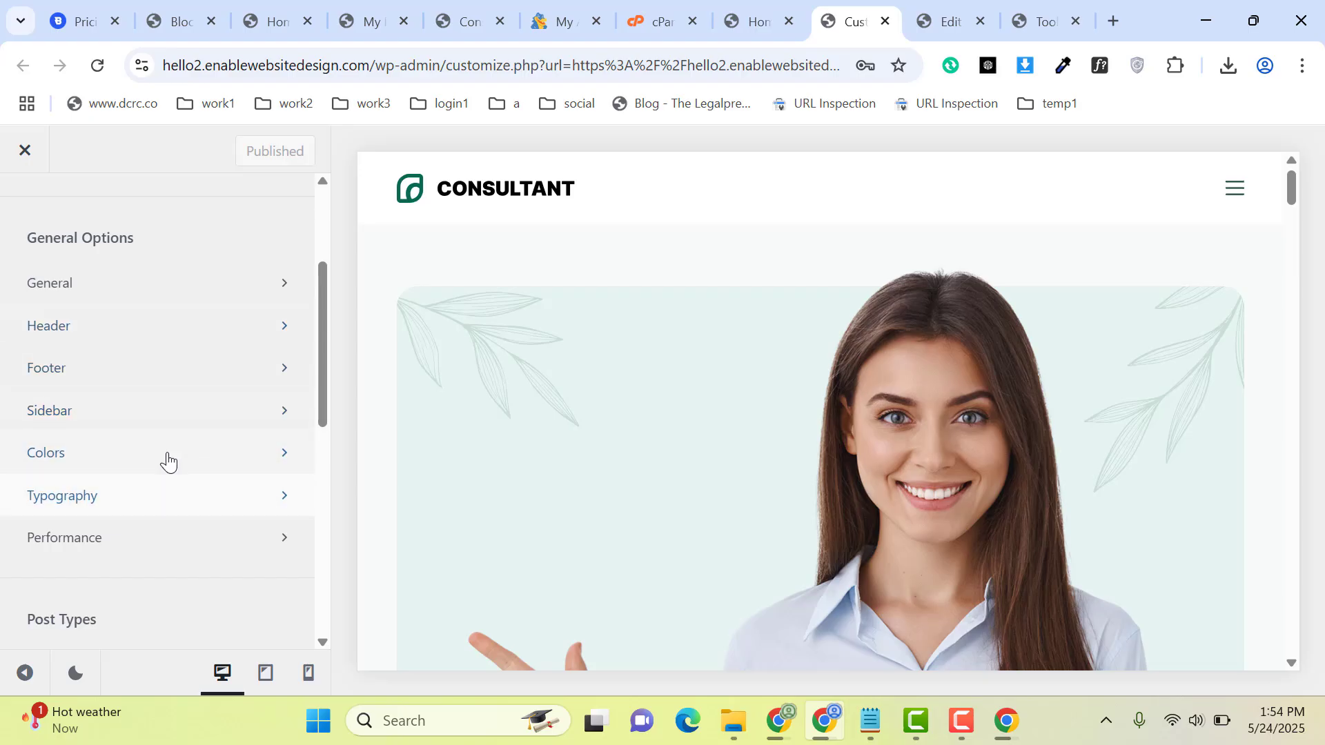
pyautogui.click(118, 336)
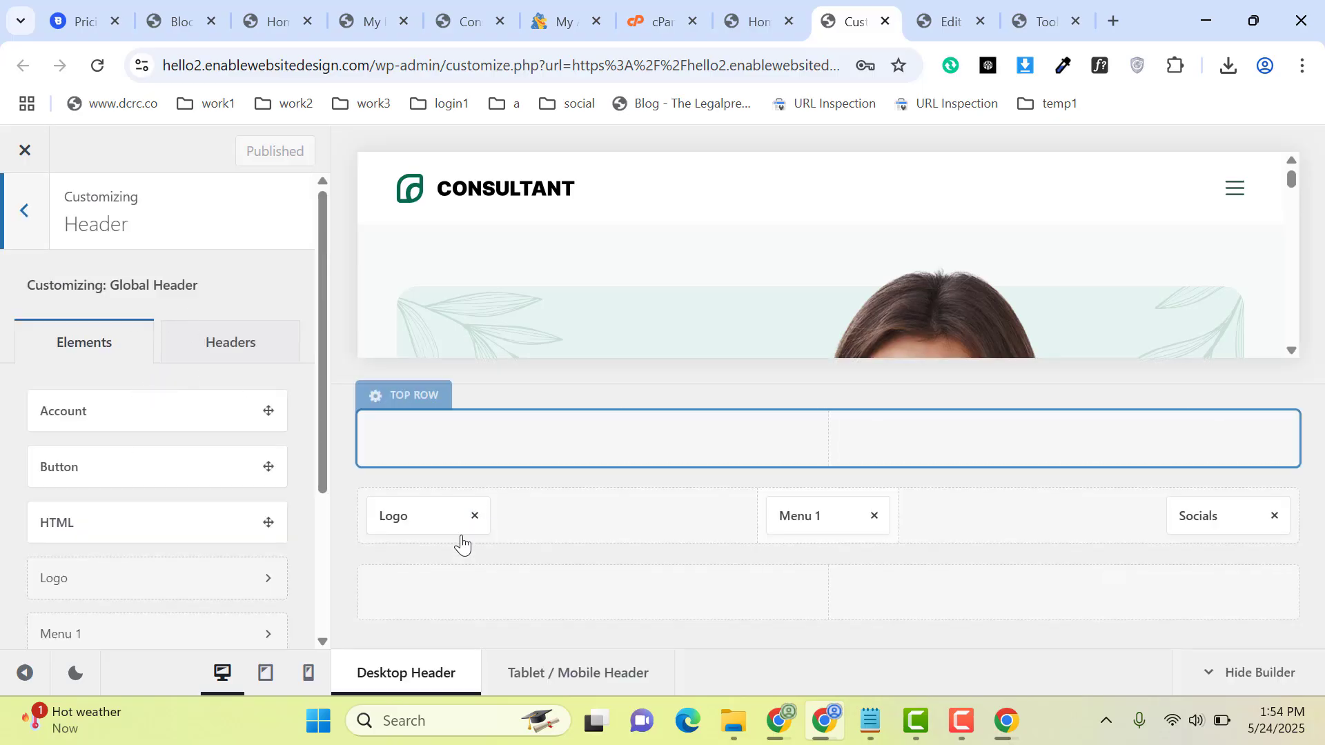
pyautogui.click(425, 519)
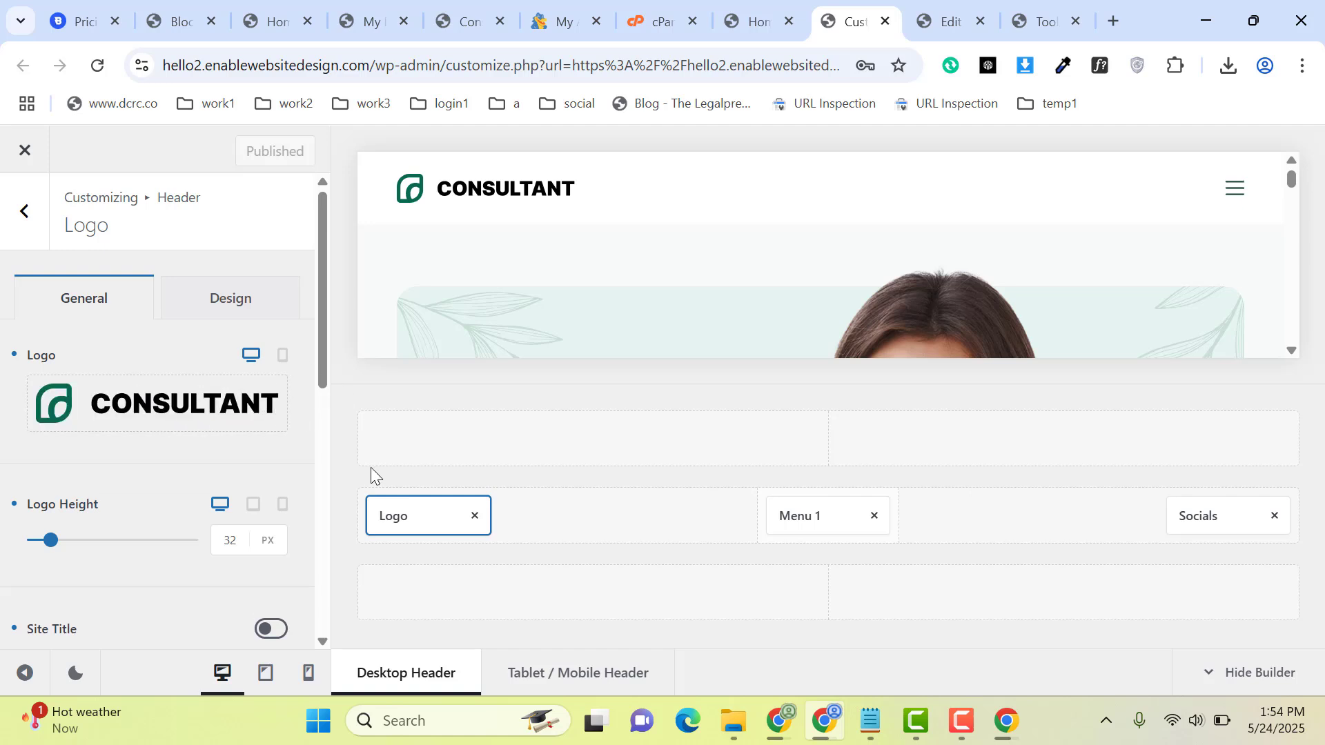
pyautogui.click(830, 511)
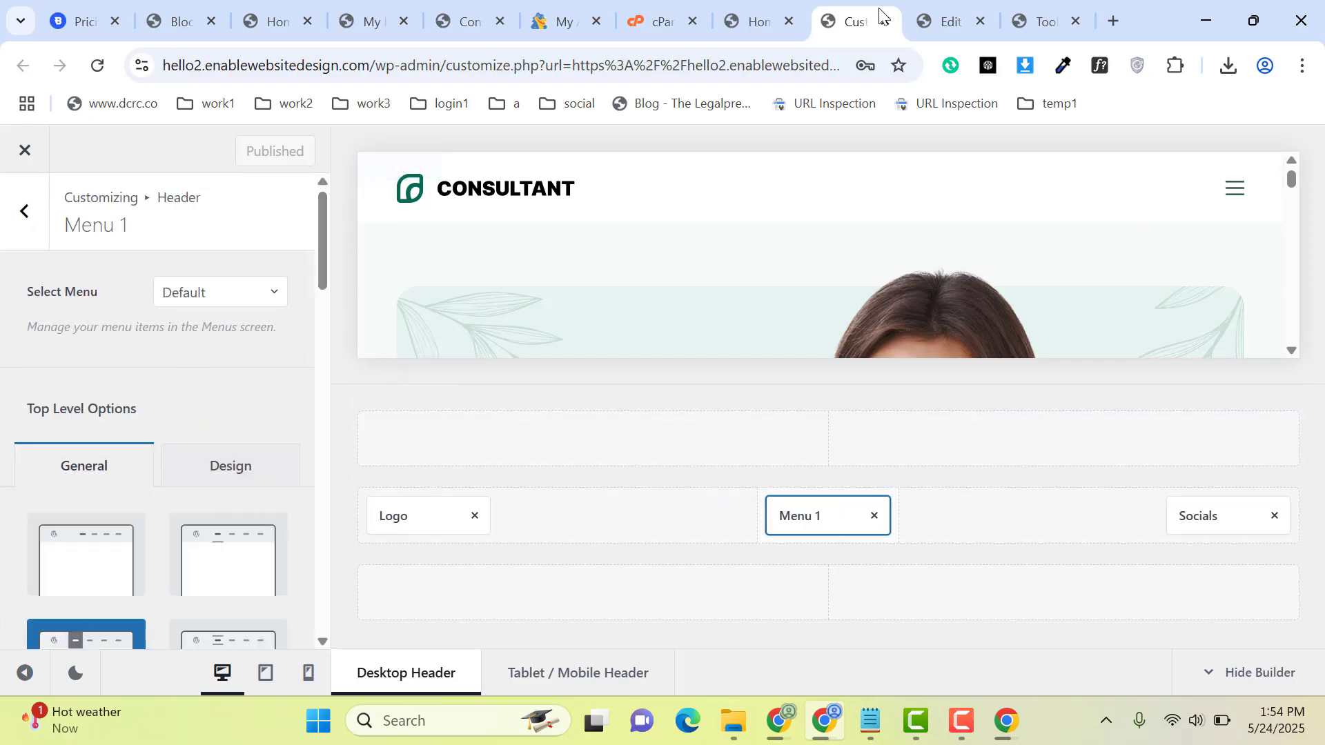
# Step: Open the WordPress Menus page in a new browser tab from the site's front-end homepage
pyautogui.click(773, 16)
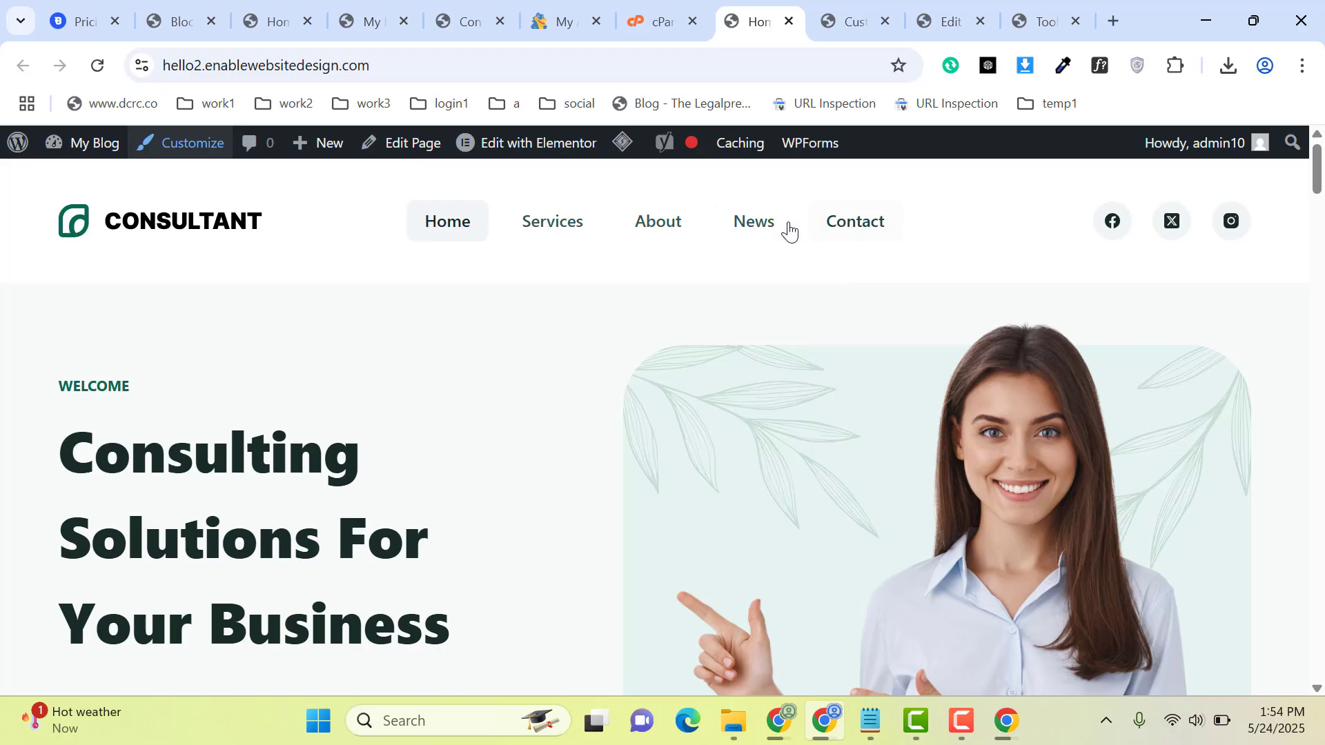
pyautogui.moveTo(107, 145)
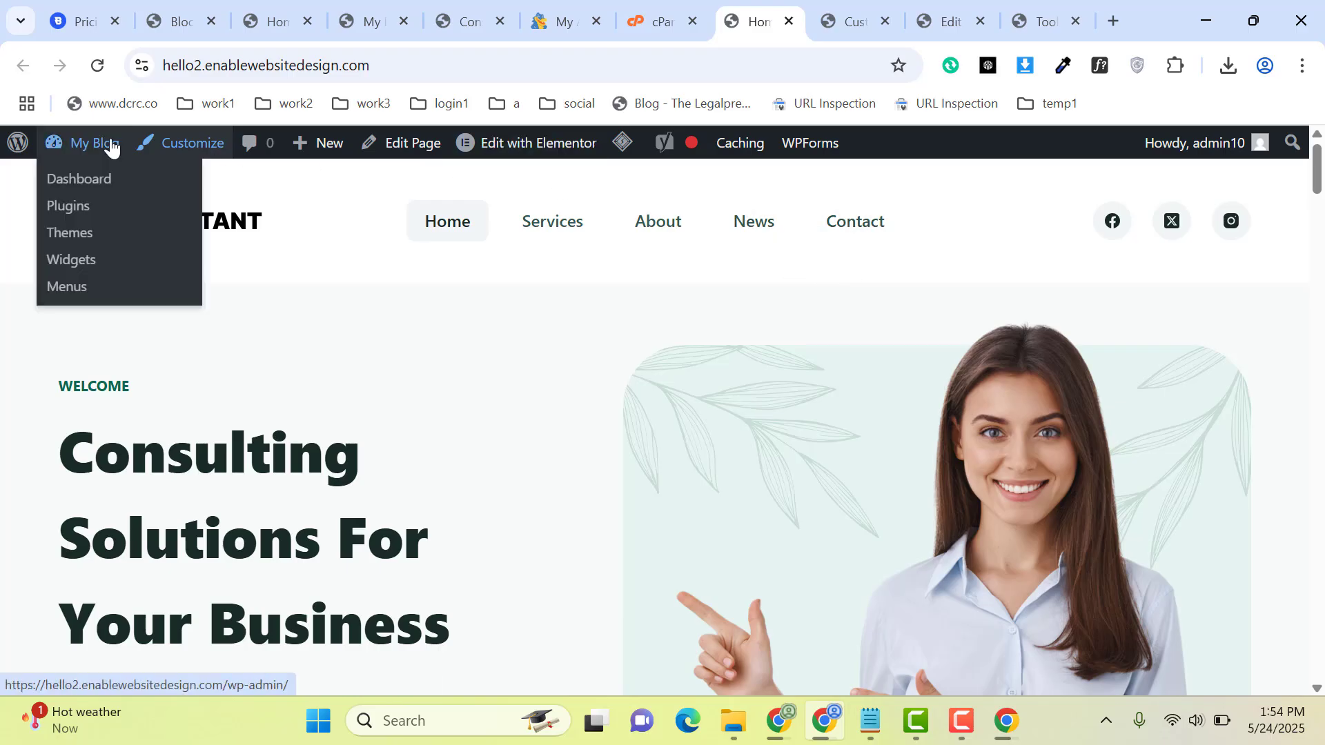
pyautogui.middleClick(71, 287)
pyautogui.click(876, 8)
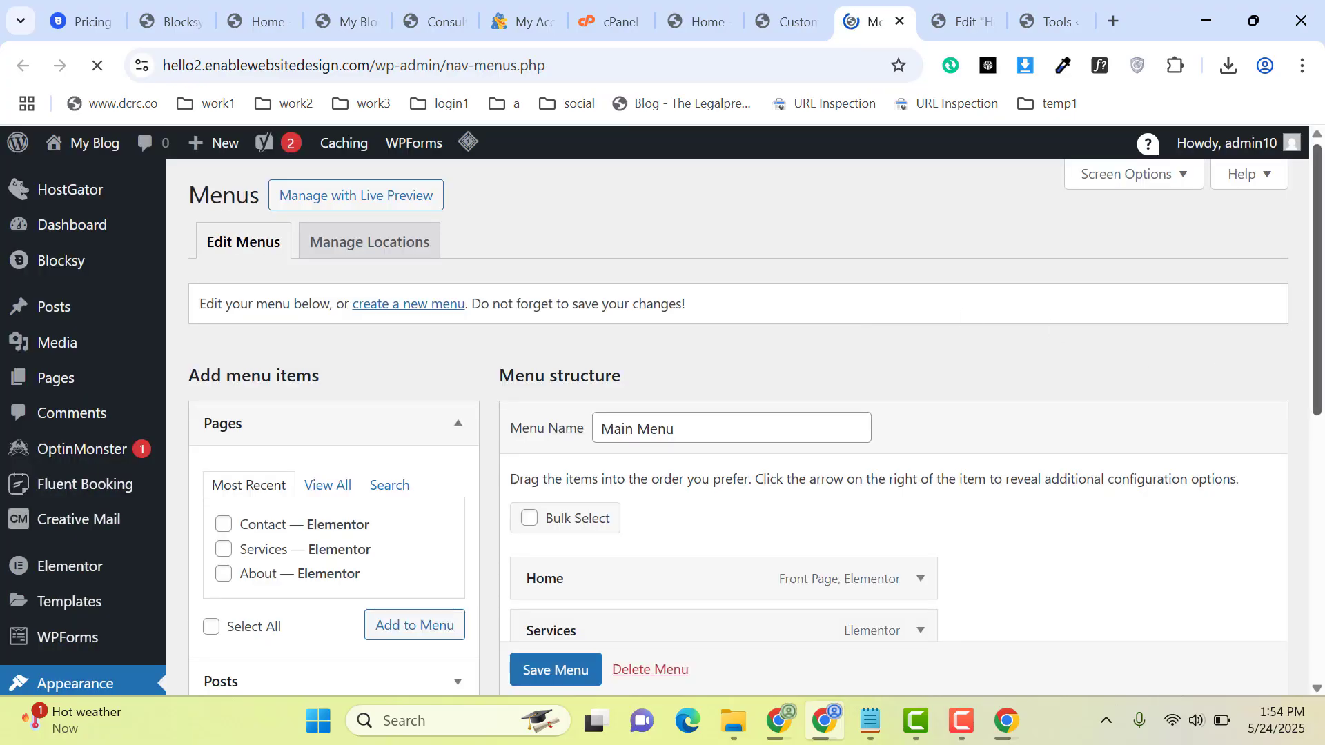
# Step: Add the Services page to the Main Menu
pyautogui.moveTo(1318, 313); pyautogui.dragTo(1320, 419)
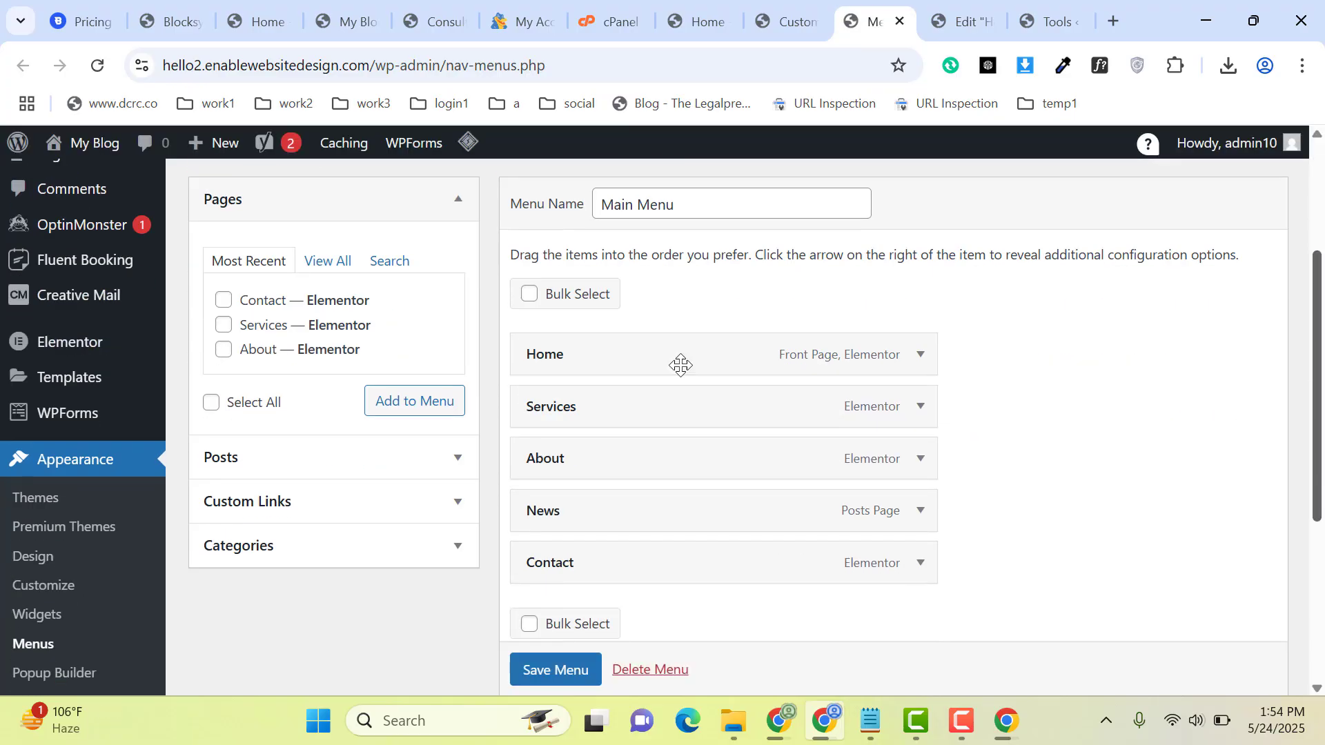
pyautogui.click(224, 325)
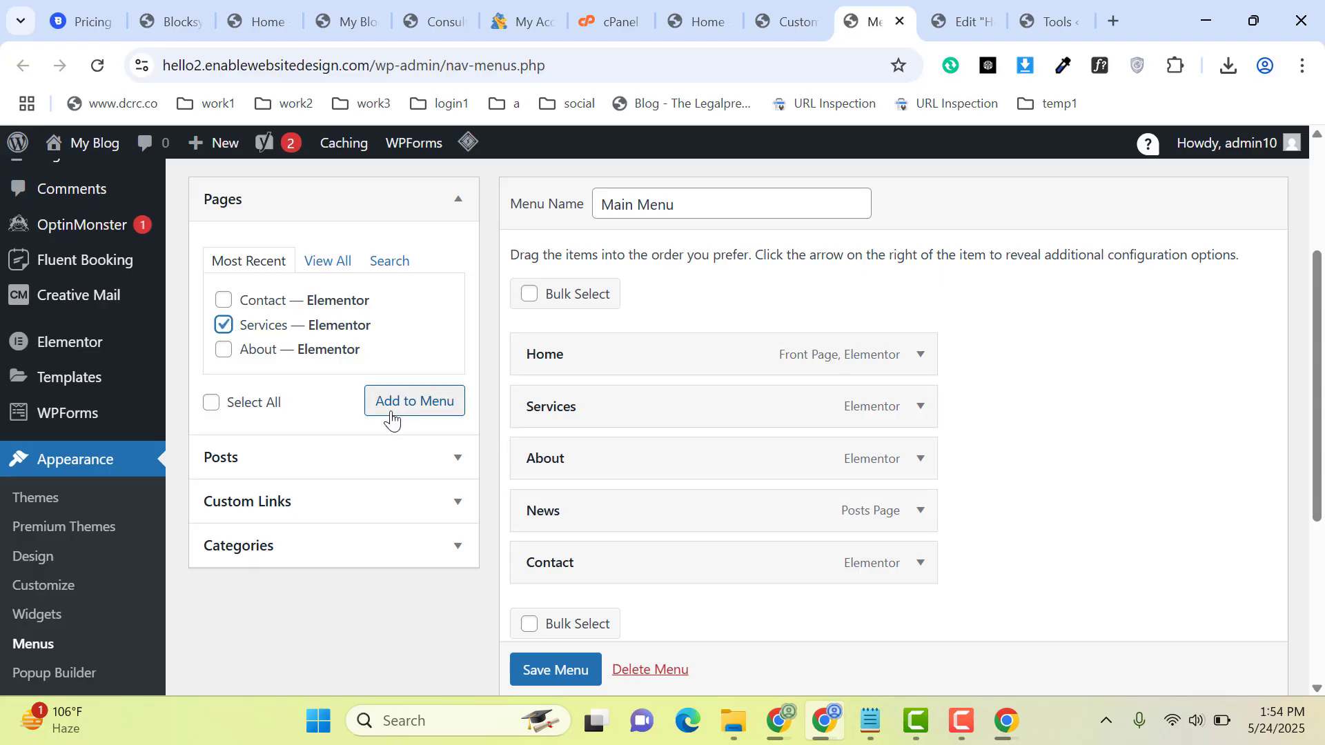
pyautogui.click(412, 403)
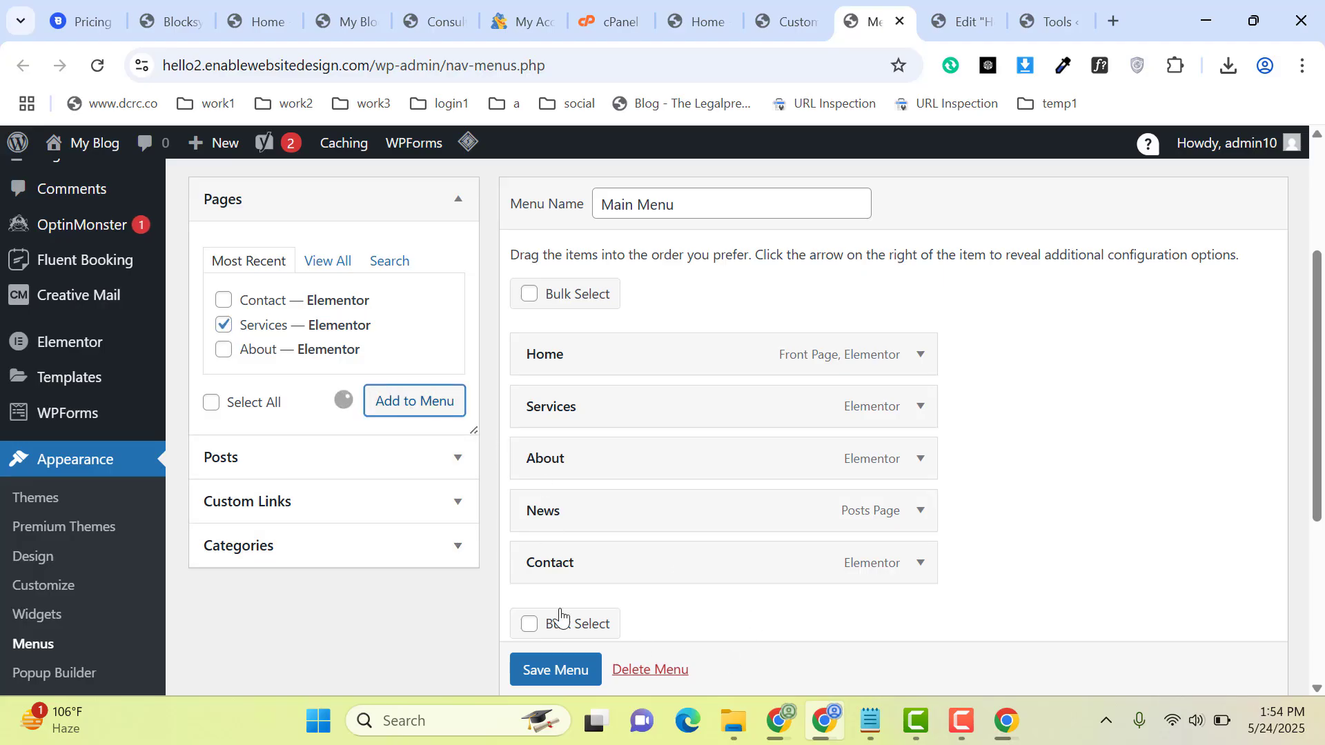
# Step: Remove the duplicate Services item below Contact from the Main Menu and return to the front-end homepage tab
pyautogui.moveTo(1320, 400); pyautogui.dragTo(1320, 459)
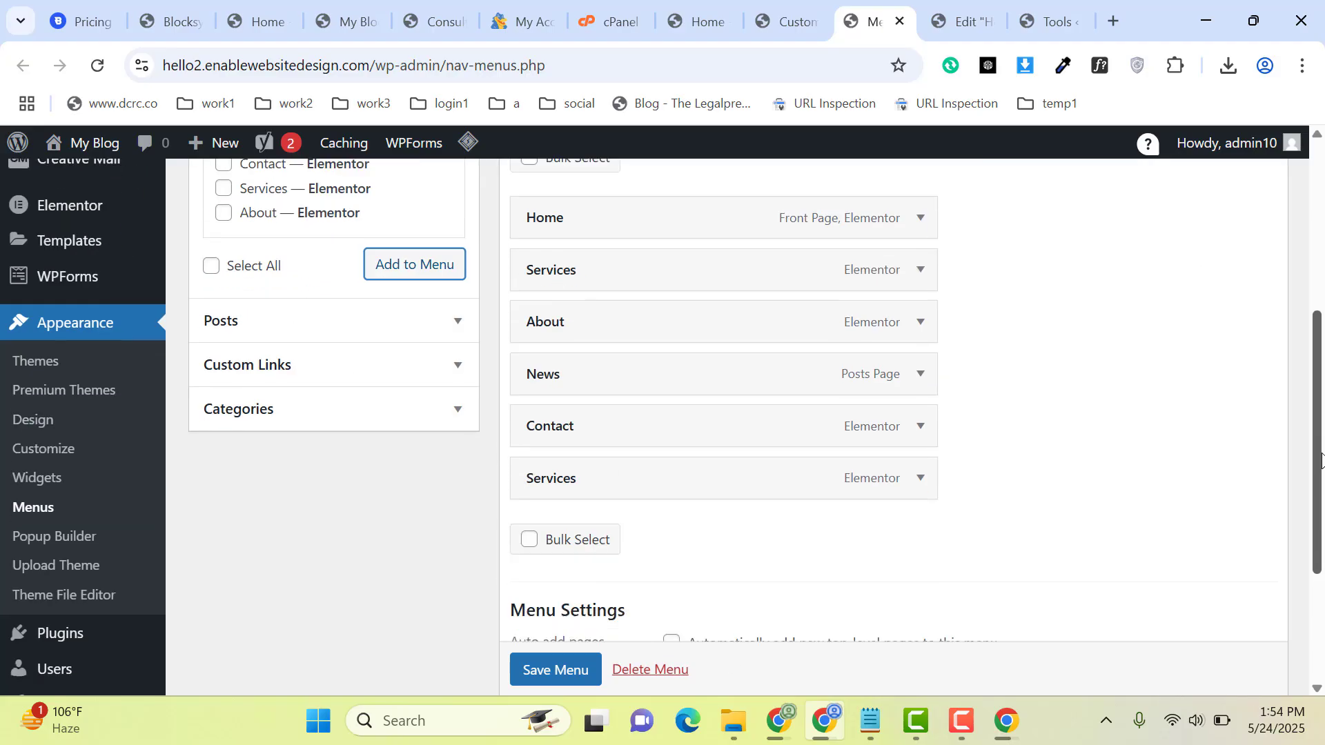
pyautogui.scroll(-1, 1089, 384)
pyautogui.click(921, 392)
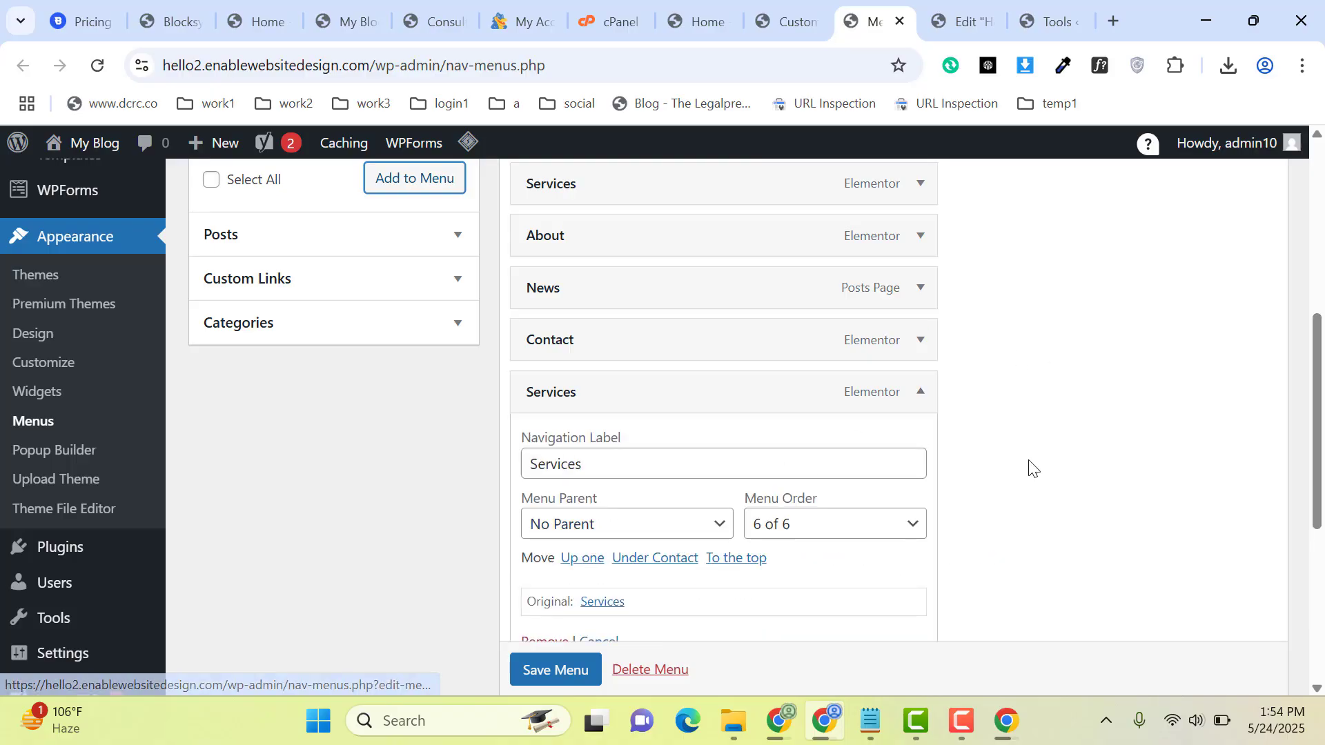
pyautogui.scroll(-1, 1309, 462)
pyautogui.scroll(-2, 1309, 462)
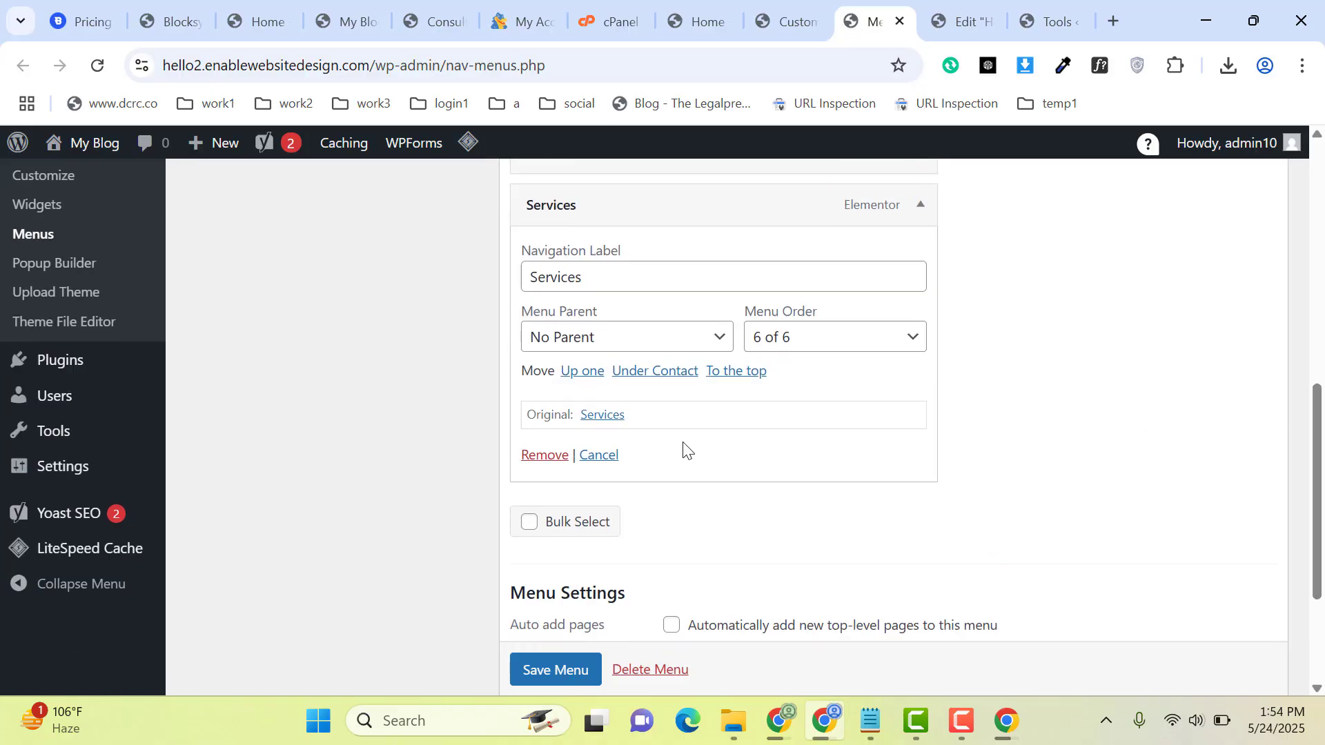
pyautogui.click(538, 456)
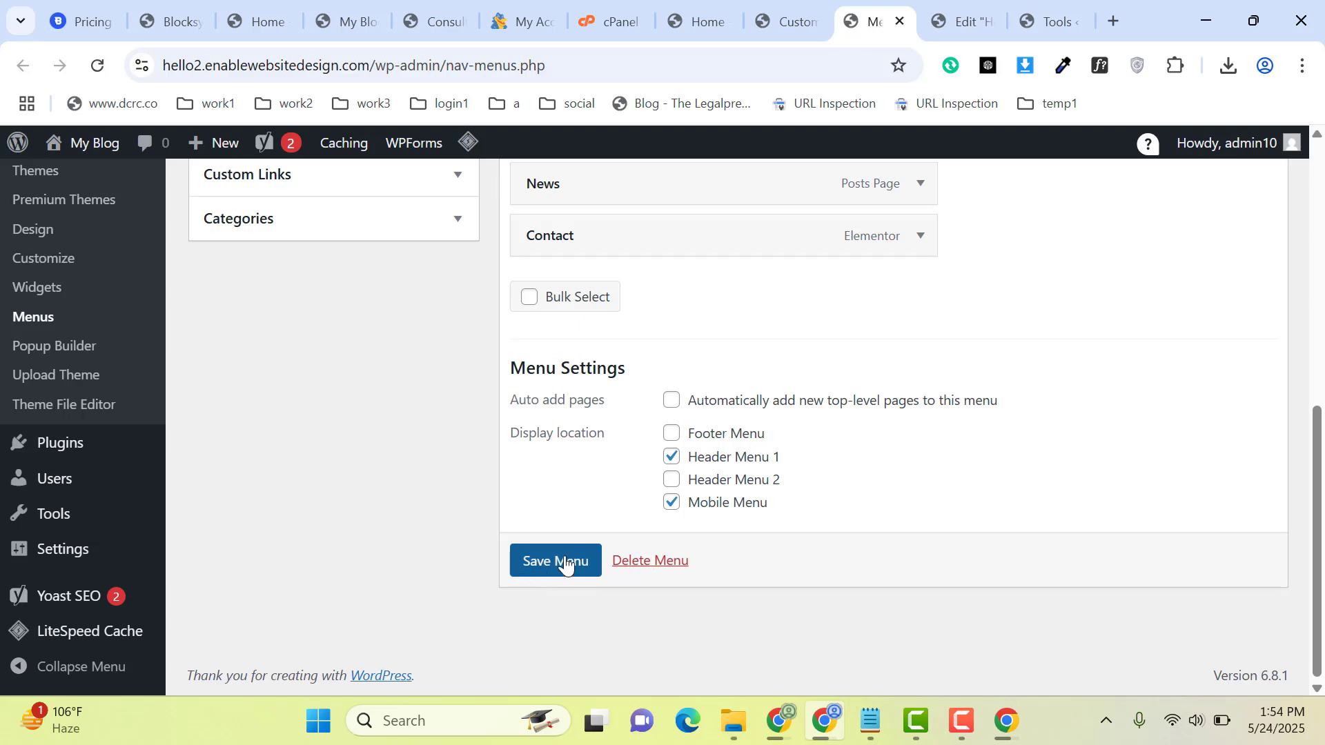
pyautogui.moveTo(1317, 562); pyautogui.dragTo(1286, 242)
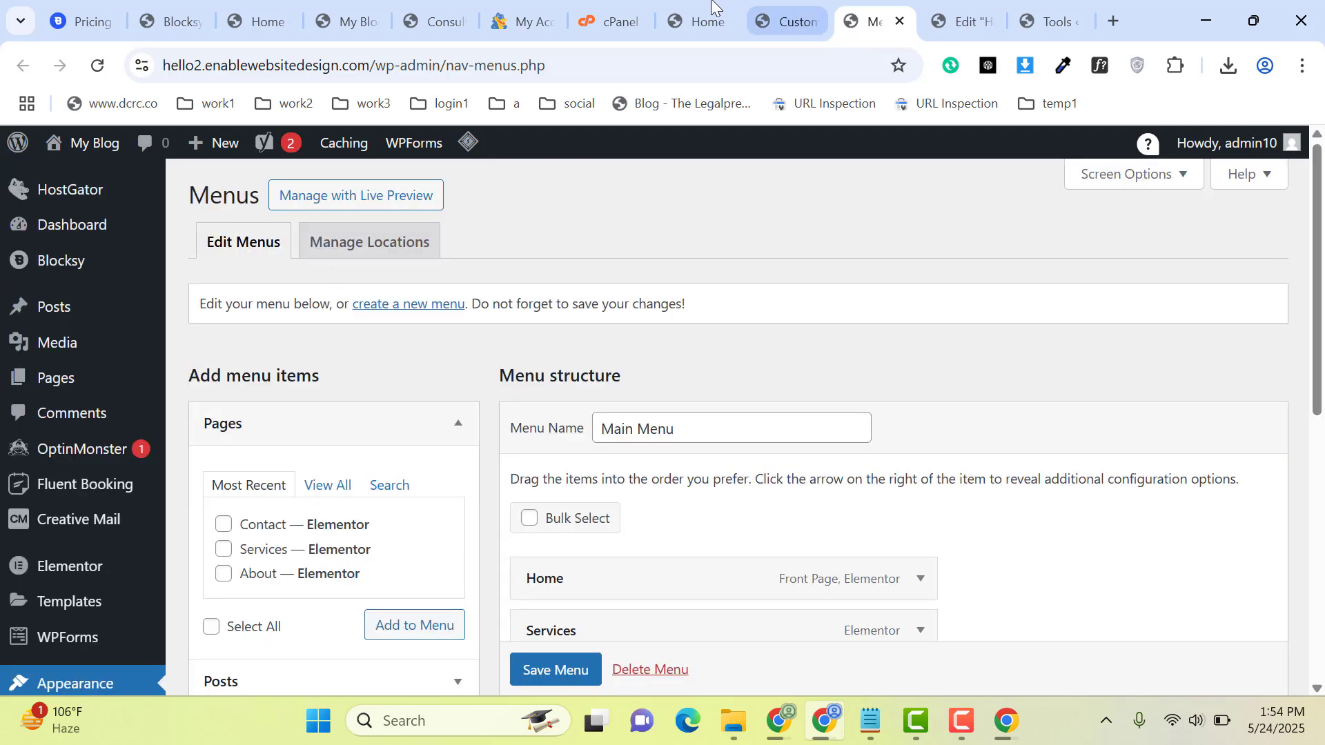
pyautogui.click(701, 19)
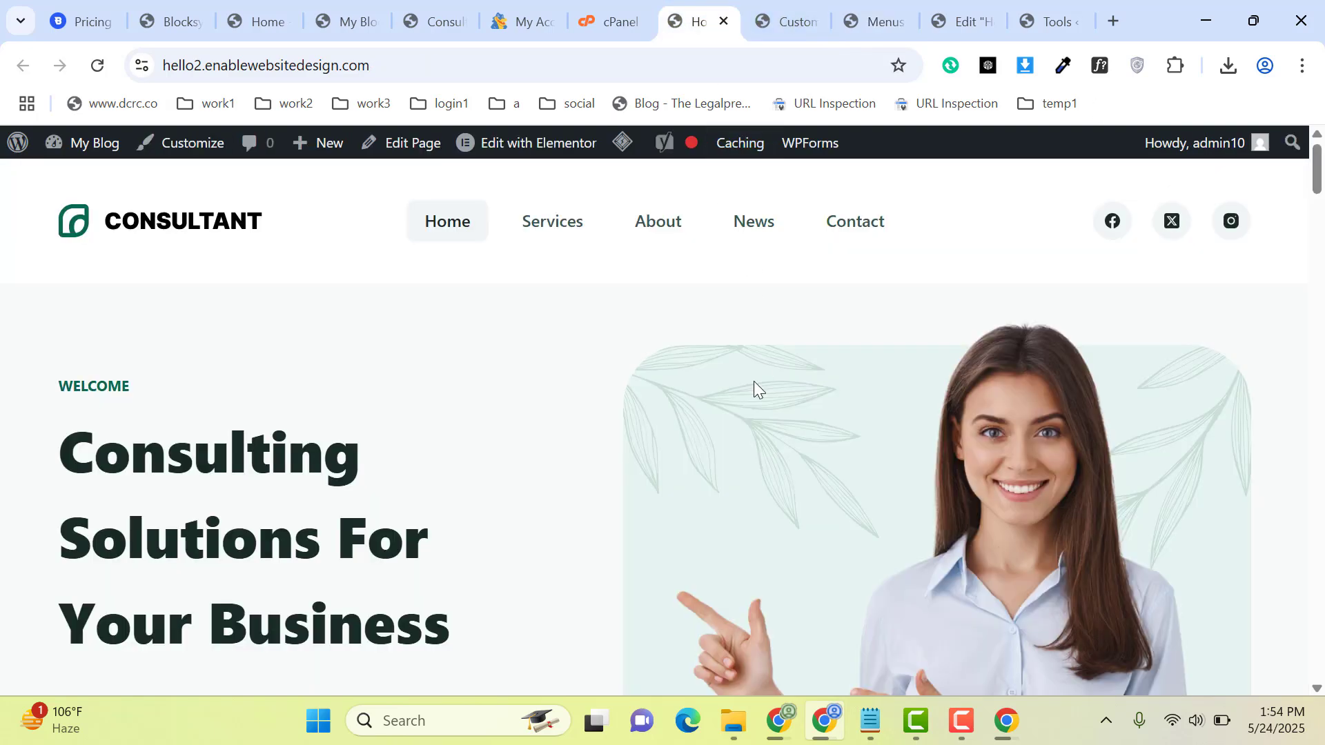